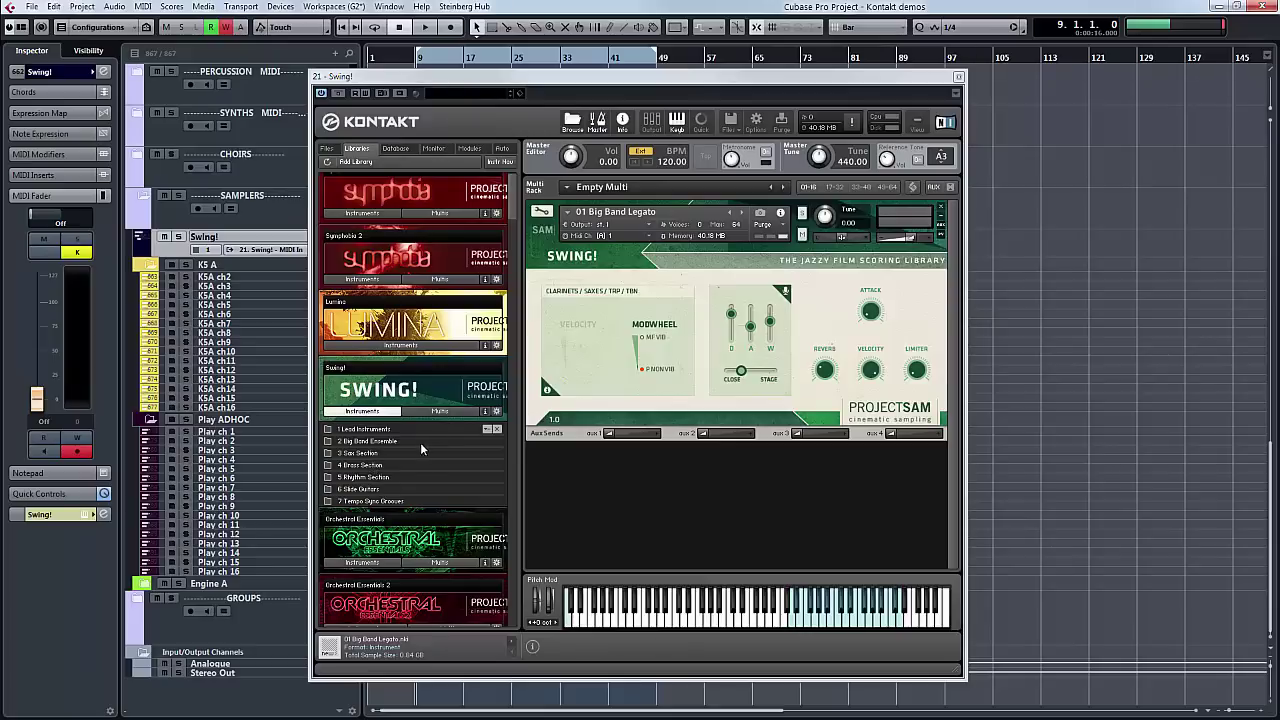
Open the Swing! 1 Lead Instruments folder to list patches 01 Big Band Legato through 12 Whistle Ensemble.
{"action": "left_click", "coordinate": [372, 430]}
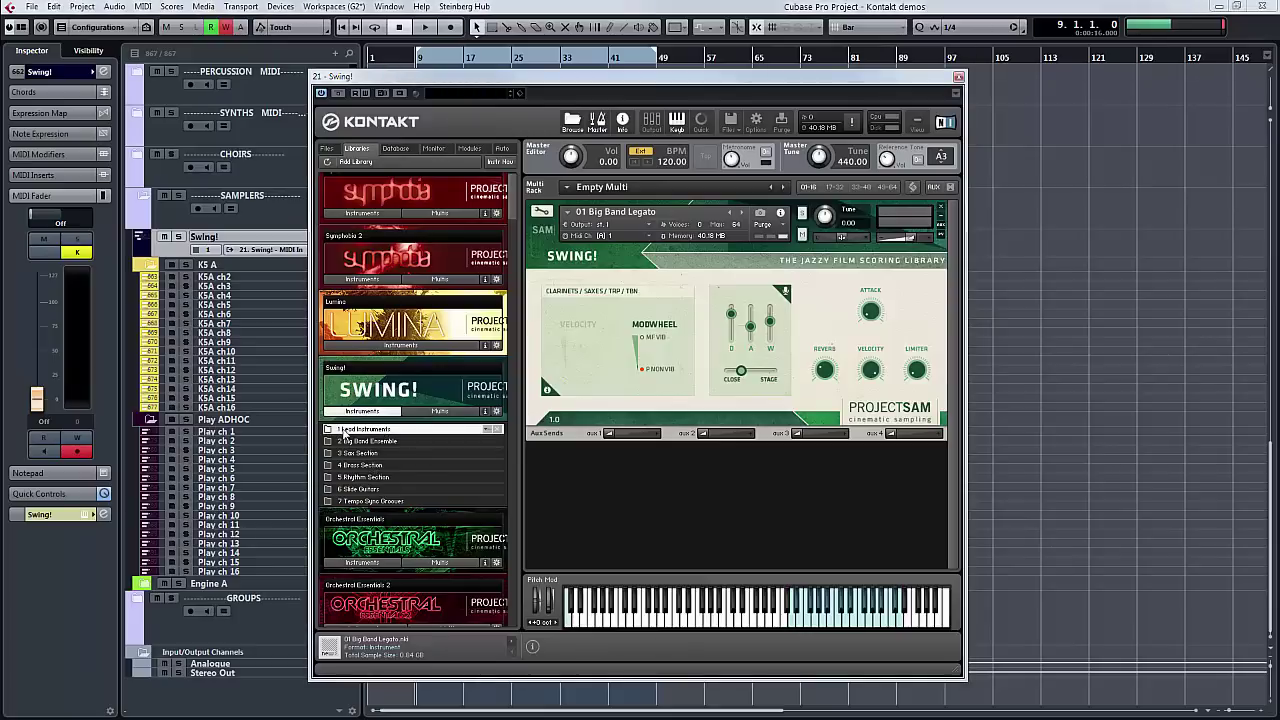
{"action": "double_click", "coordinate": [352, 432]}
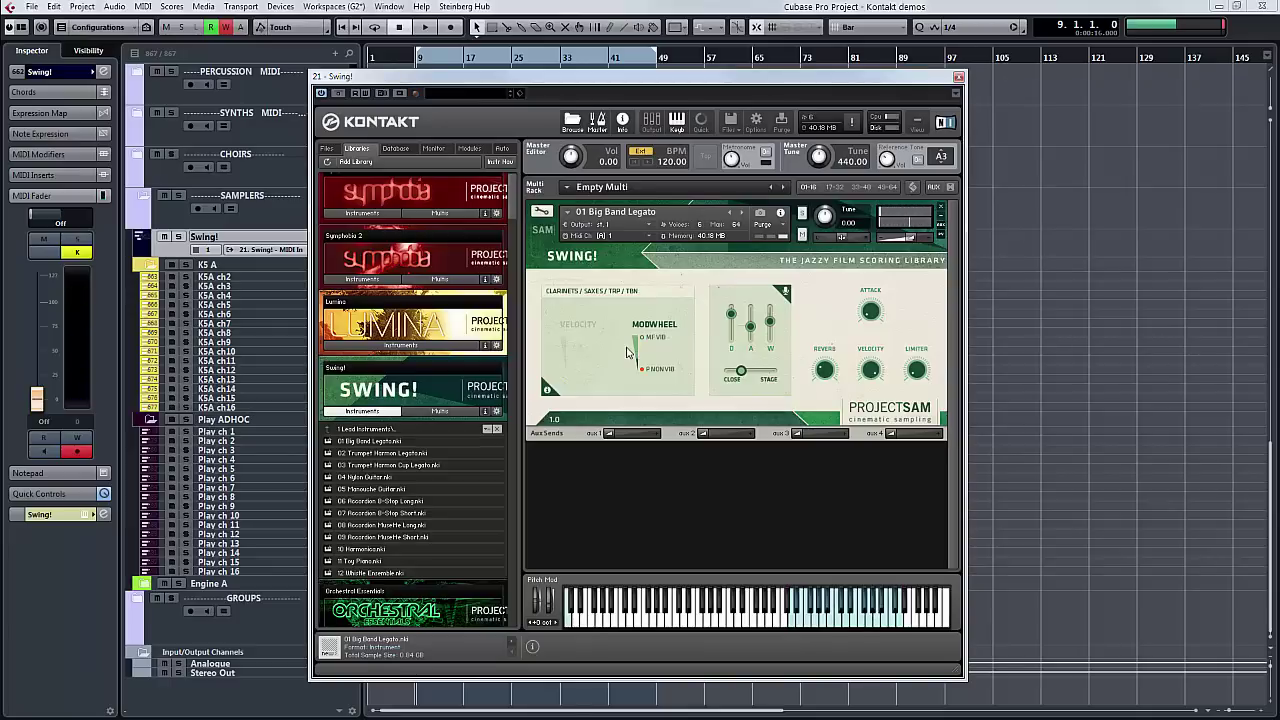
Push the Big Band Legato mic mix fully to close, then lower and raise the D mic fader.
{"action": "mouse_move", "coordinate": [742, 376]}
{"action": "left_mouse_down"}
{"action": "mouse_move", "coordinate": [727, 372]}
{"action": "mouse_move", "coordinate": [736, 356]}
{"action": "left_mouse_up"}
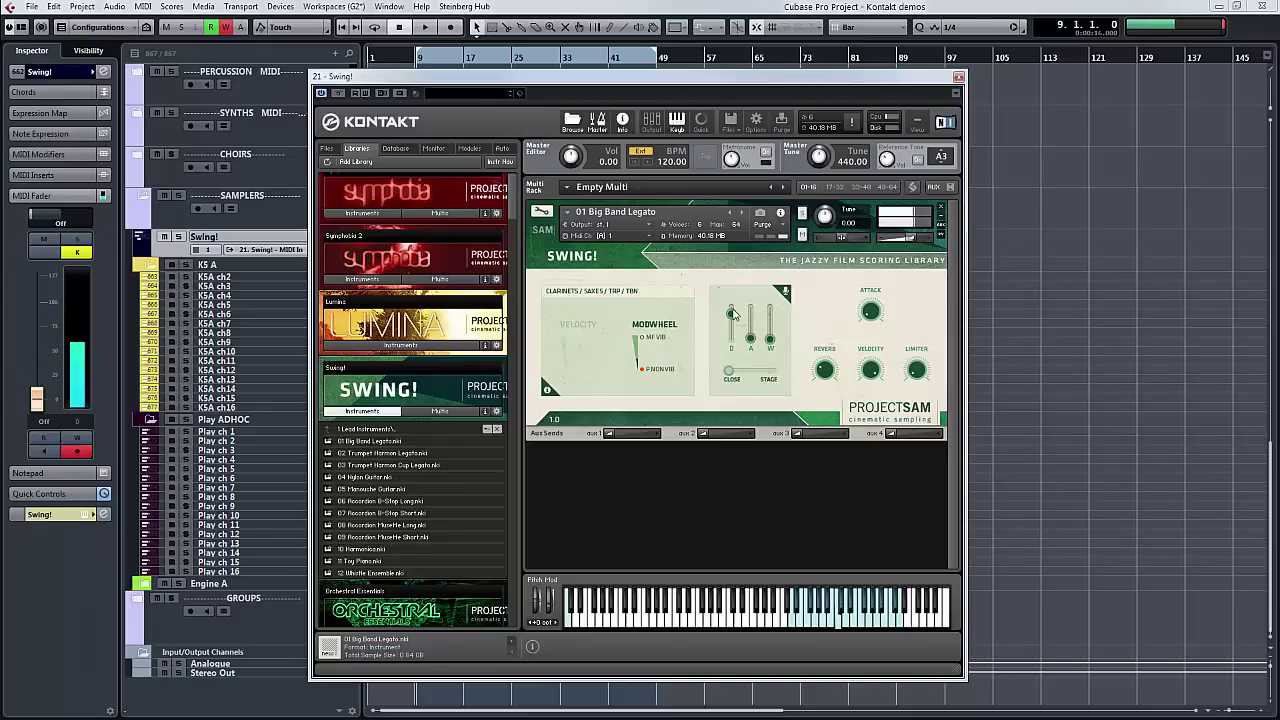
{"action": "left_click_drag", "start_coordinate": [731, 313], "coordinate": [769, 326]}
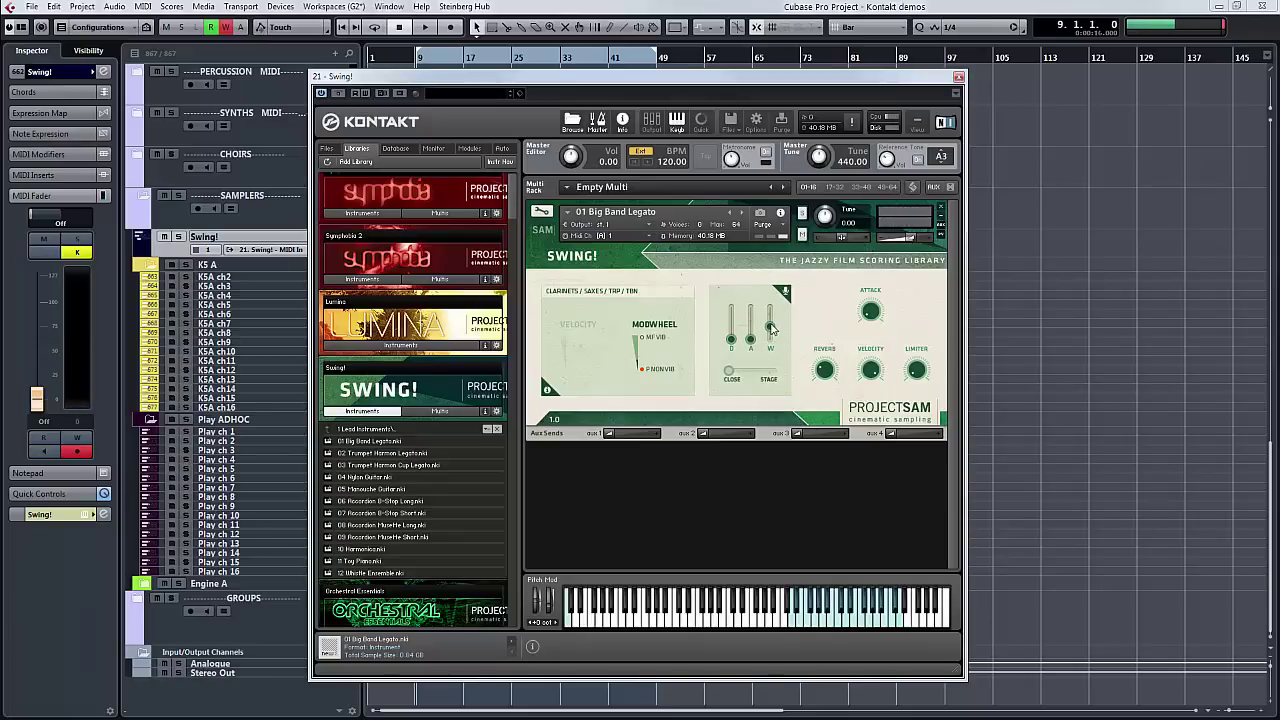
{"action": "left_click_drag", "start_coordinate": [731, 340], "coordinate": [752, 288]}
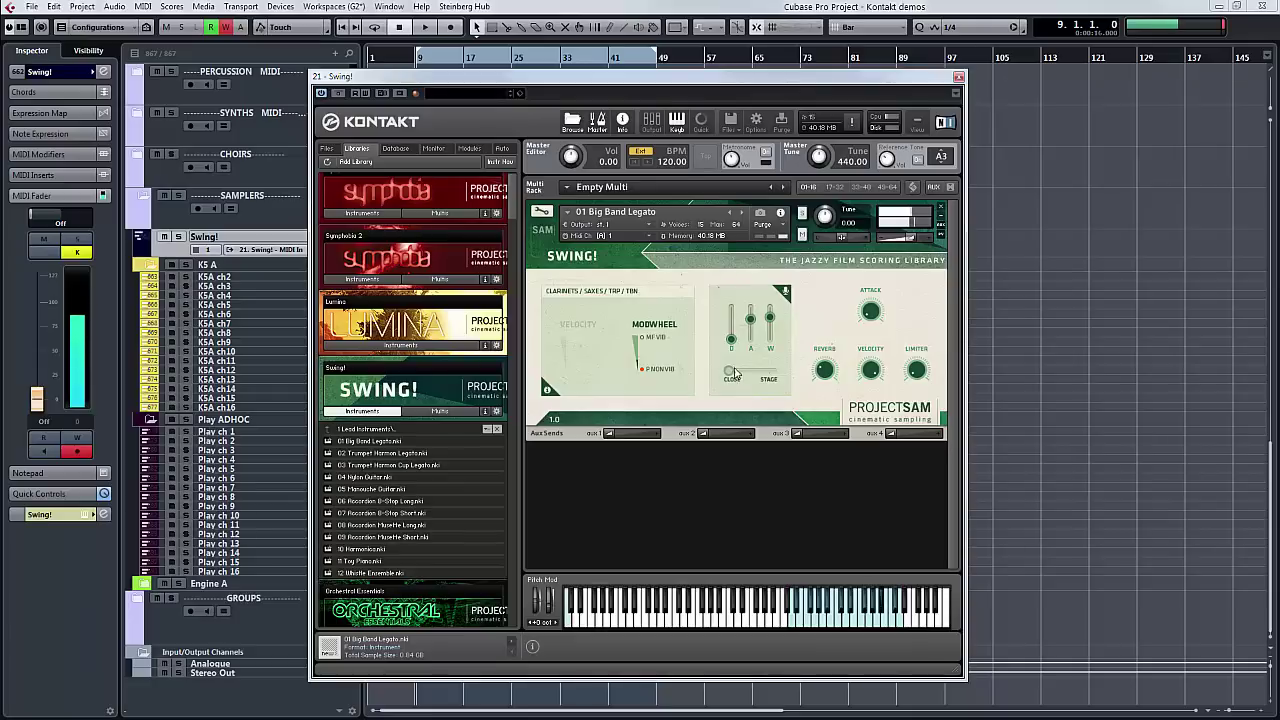
{"action": "mouse_move", "coordinate": [728, 372]}
{"action": "left_mouse_down"}
{"action": "mouse_move", "coordinate": [775, 372]}
{"action": "mouse_move", "coordinate": [727, 372]}
{"action": "left_mouse_up"}
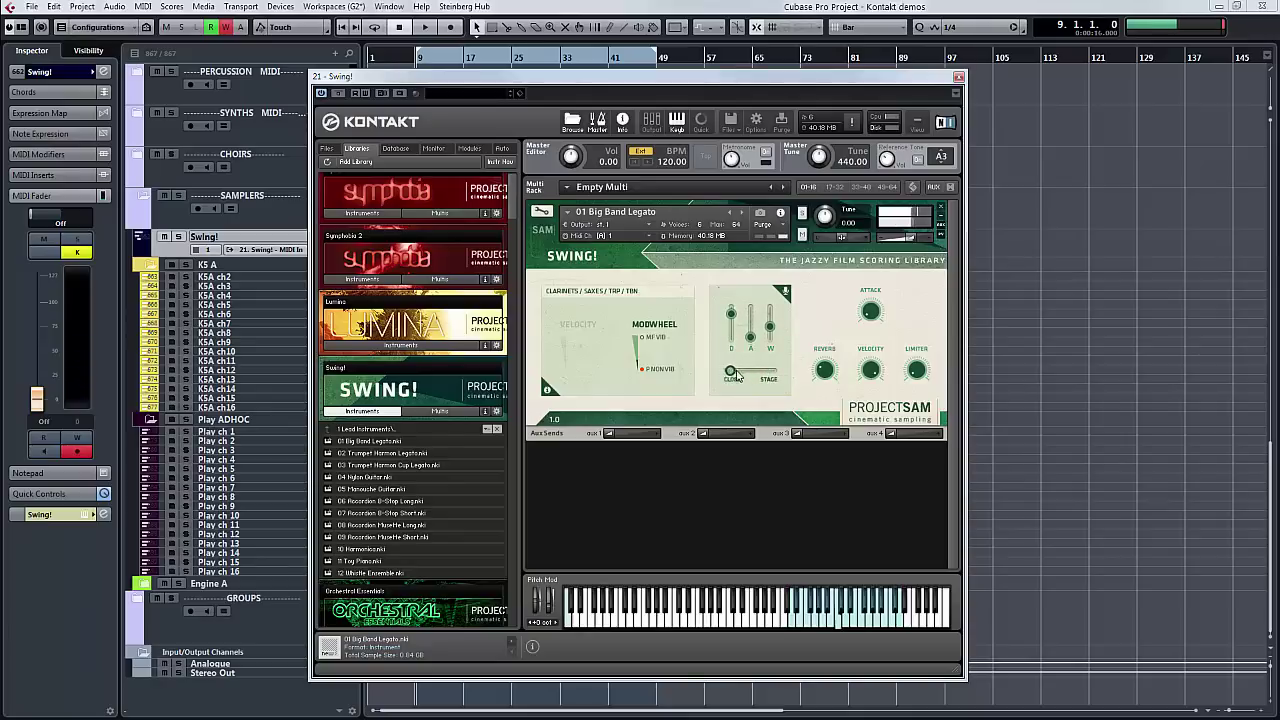
Slide the CLOSE/STAGE mix toward stage to compare, then ease it back toward close.
{"action": "left_click_drag", "start_coordinate": [727, 372], "coordinate": [776, 373]}
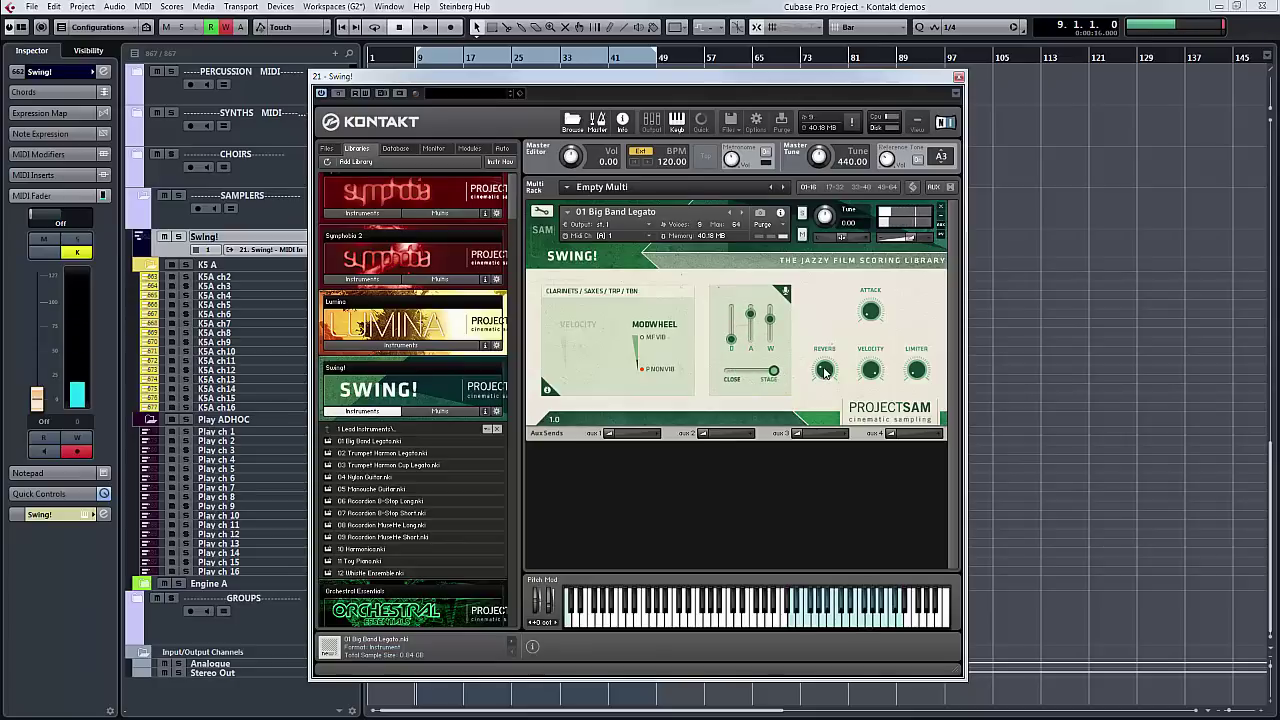
{"action": "mouse_move", "coordinate": [775, 372]}
{"action": "left_mouse_down"}
{"action": "mouse_move", "coordinate": [758, 372]}
{"action": "mouse_move", "coordinate": [785, 375]}
{"action": "left_mouse_up"}
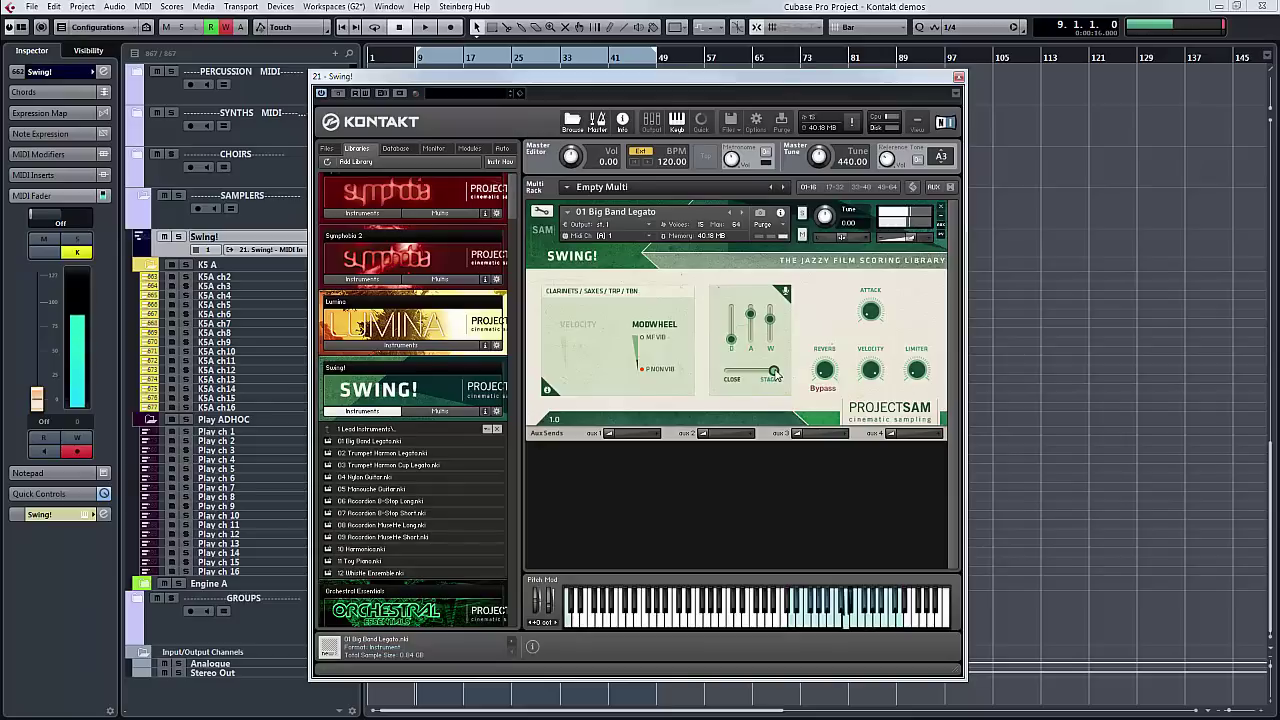
{"action": "left_click_drag", "start_coordinate": [775, 372], "coordinate": [768, 376]}
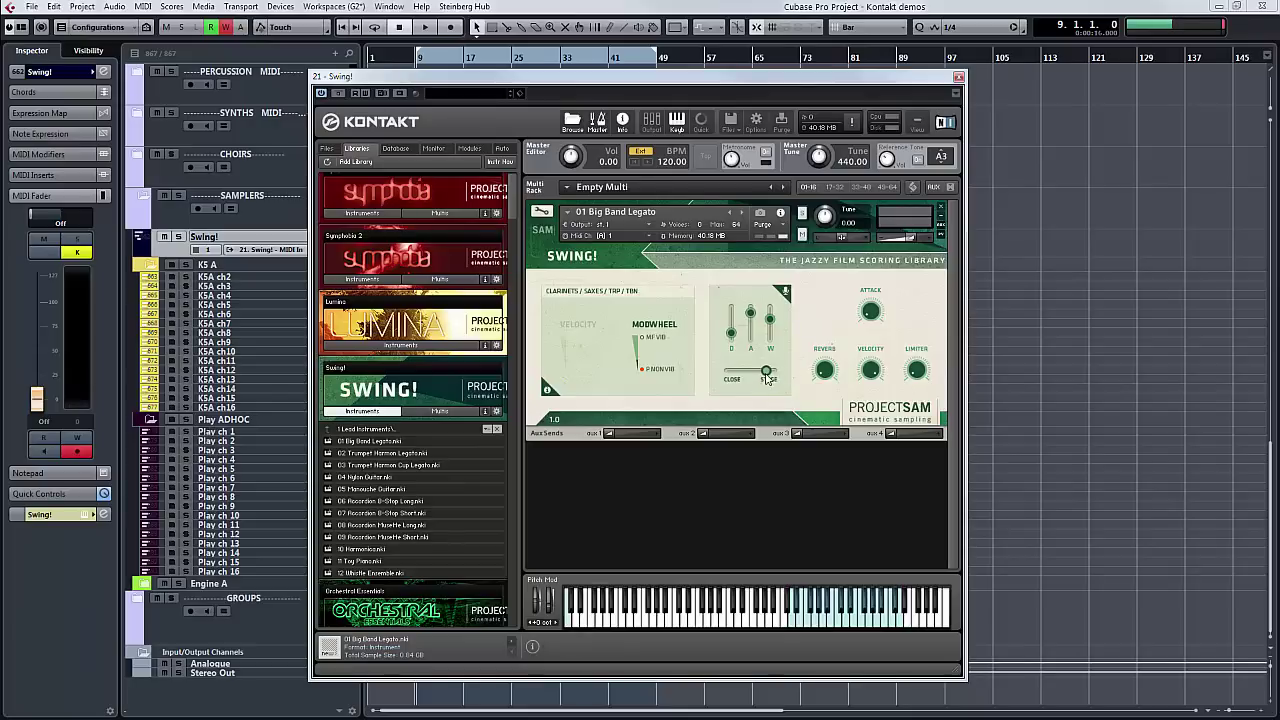
{"action": "left_click_drag", "start_coordinate": [767, 378], "coordinate": [742, 371]}
Lower the reverb to -28.9dB, raise aux 1 send to -8.5, and nudge the mic mix slightly toward stage.
{"action": "mouse_move", "coordinate": [818, 352]}
{"action": "left_click_drag", "start_coordinate": [822, 362], "coordinate": [826, 392]}
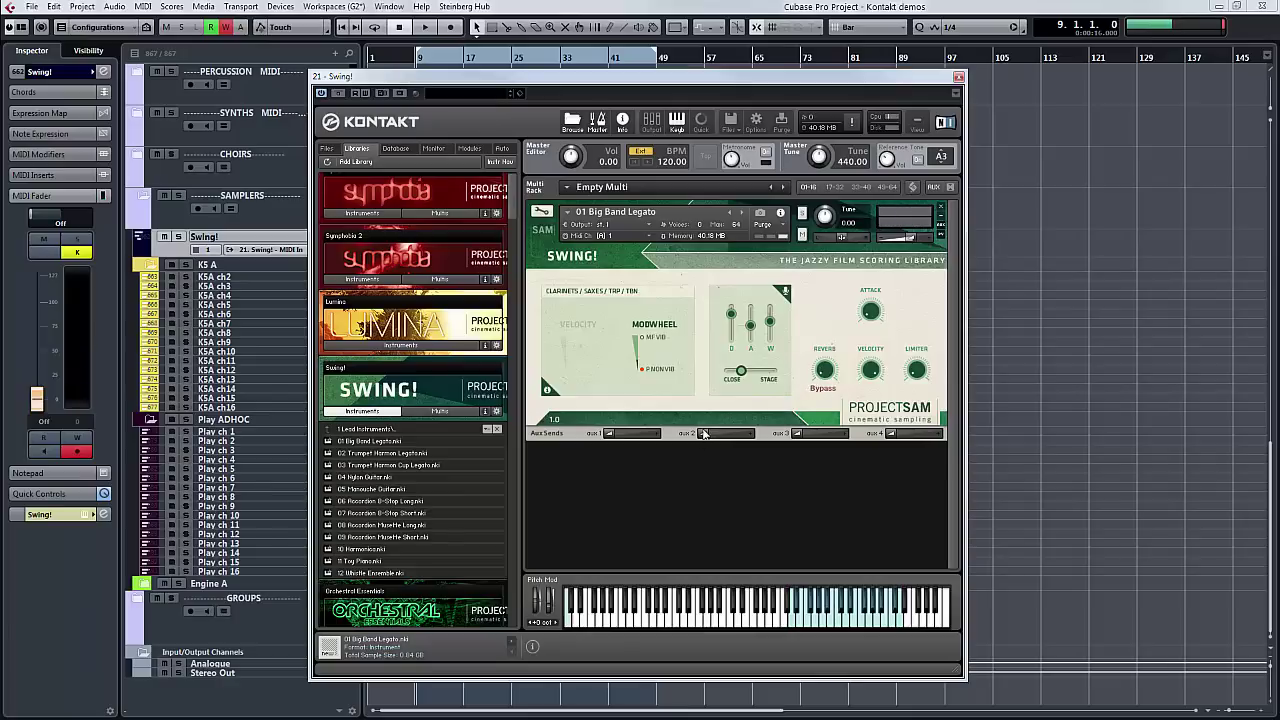
{"action": "mouse_move", "coordinate": [704, 434]}
{"action": "left_mouse_down"}
{"action": "mouse_move", "coordinate": [730, 437]}
{"action": "mouse_move", "coordinate": [704, 437]}
{"action": "left_mouse_up"}
{"action": "left_click_drag", "start_coordinate": [610, 437], "coordinate": [612, 437]}
{"action": "left_click_drag", "start_coordinate": [740, 372], "coordinate": [724, 378]}
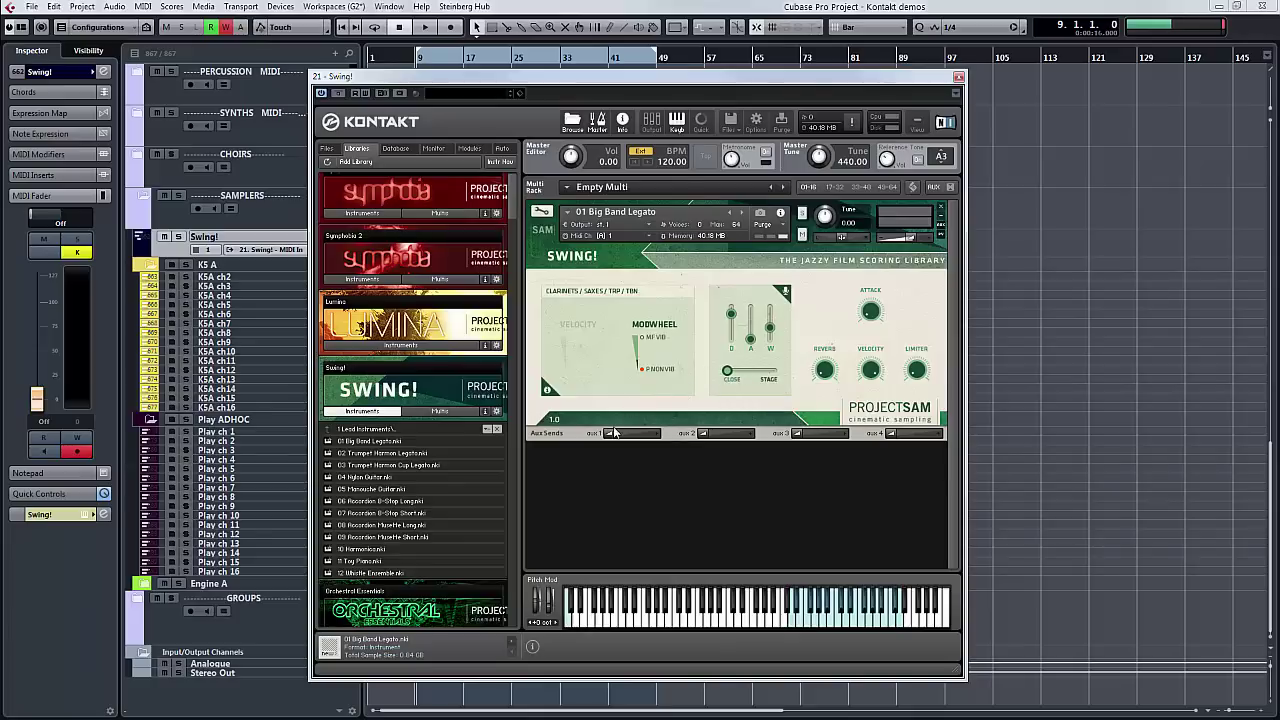
{"action": "mouse_move", "coordinate": [614, 432]}
{"action": "left_mouse_down"}
{"action": "mouse_move", "coordinate": [639, 434]}
{"action": "mouse_move", "coordinate": [607, 434]}
{"action": "left_mouse_up"}
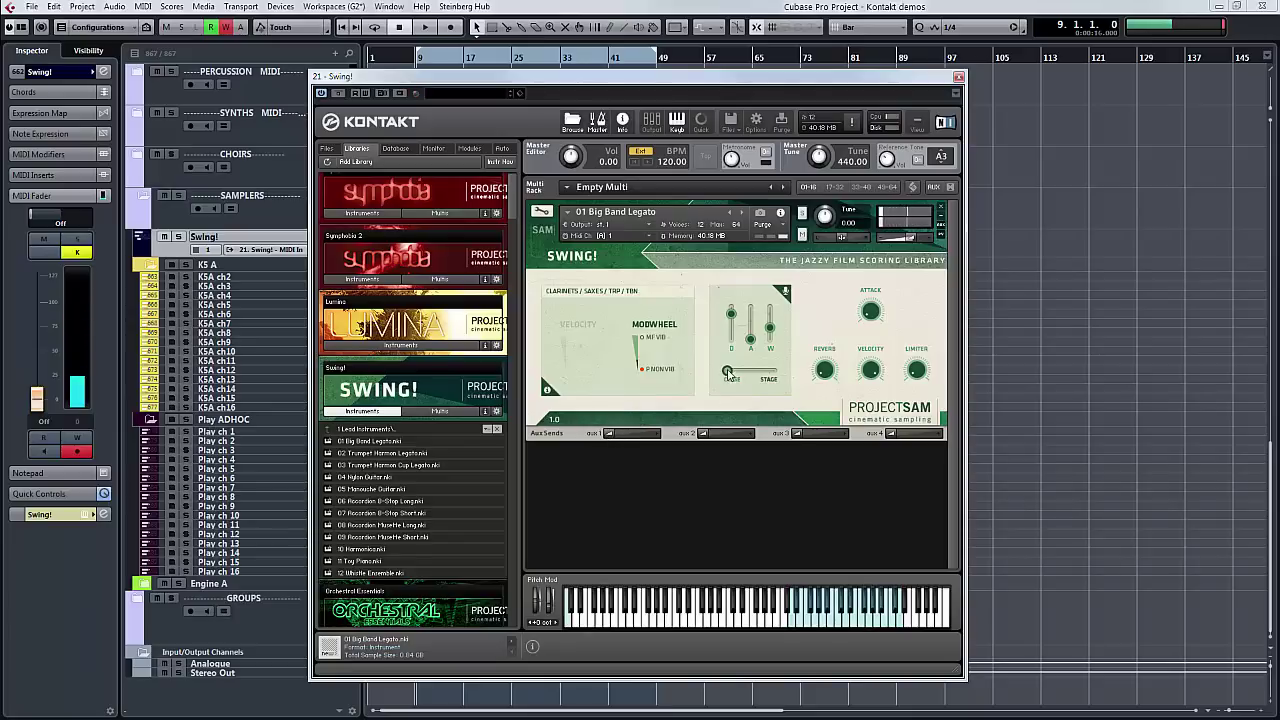
{"action": "left_click_drag", "start_coordinate": [728, 372], "coordinate": [742, 372]}
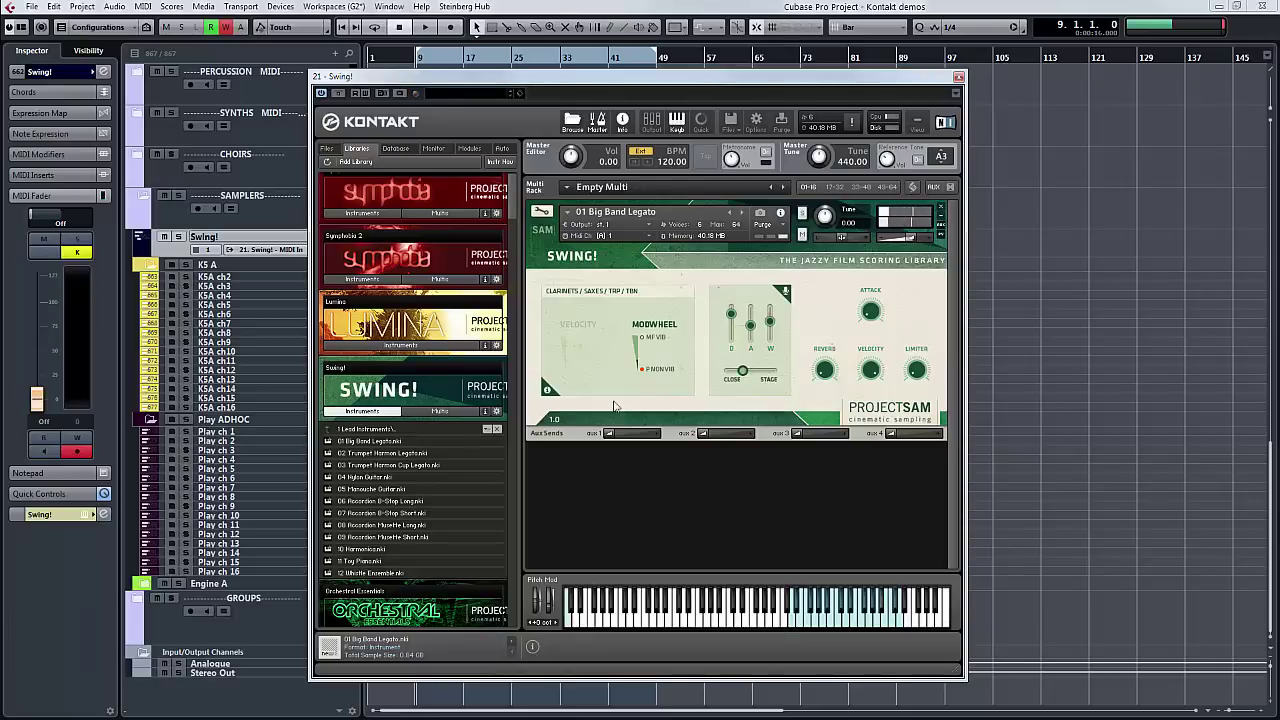
Load 02 Trumpet Harmon Legato over Big Band Legato and confirm the replacement.
{"action": "left_click", "coordinate": [372, 455]}
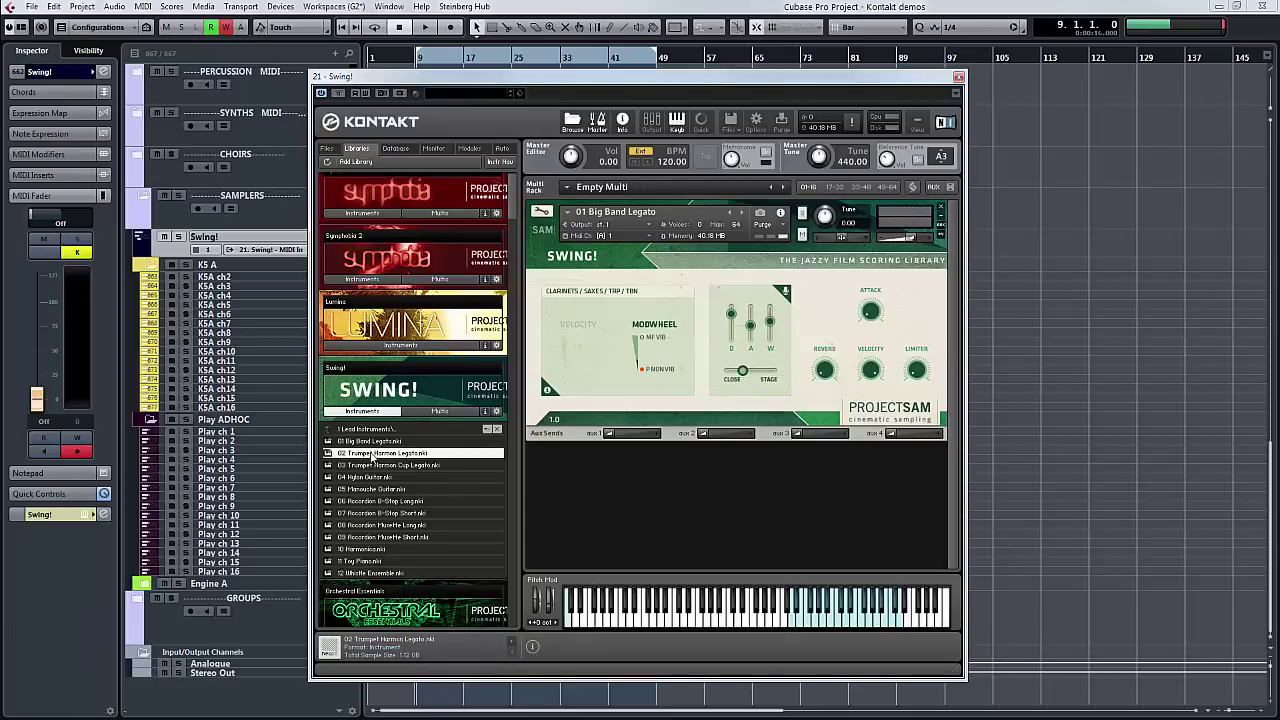
{"action": "left_click_drag", "start_coordinate": [372, 455], "coordinate": [690, 314]}
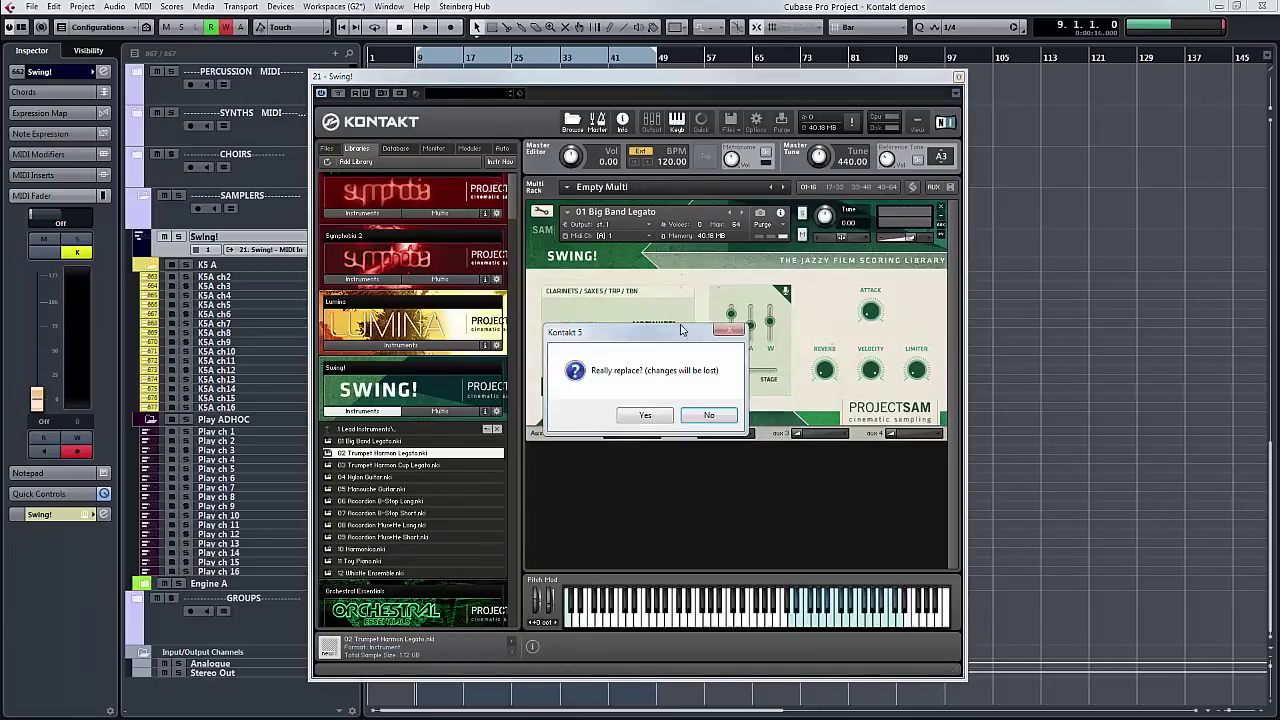
{"action": "left_click", "coordinate": [648, 416]}
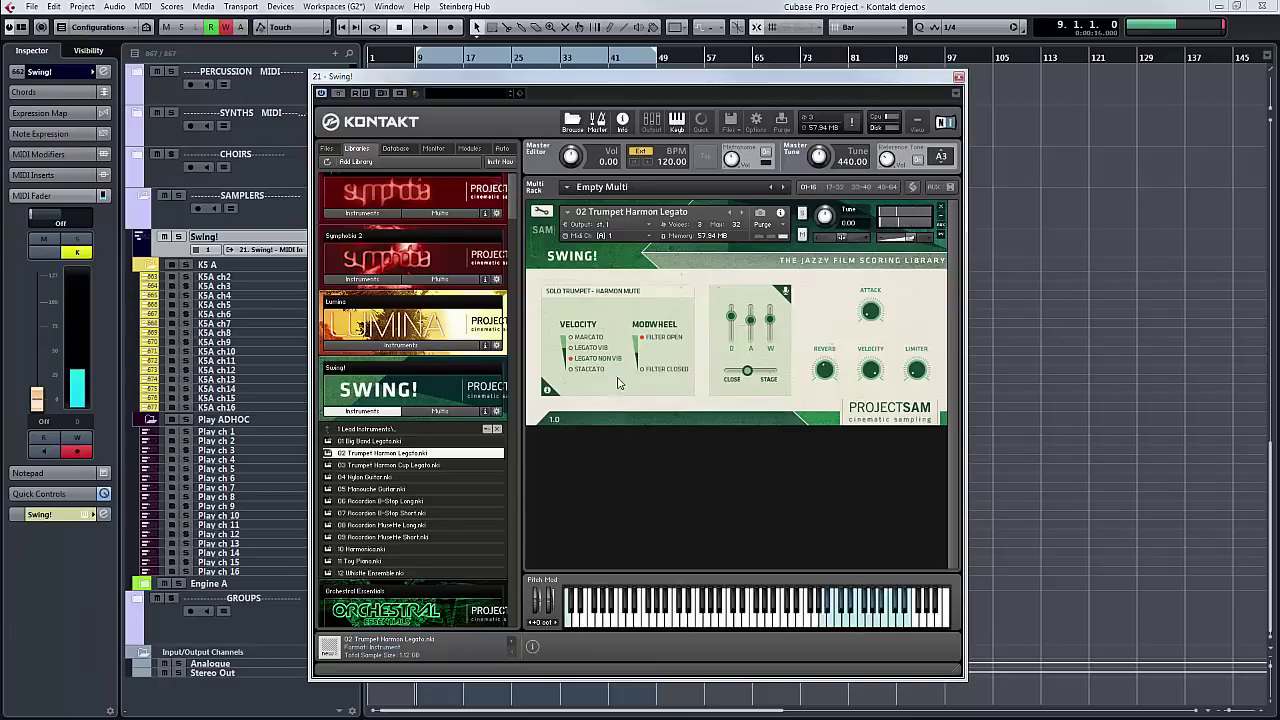
Select 03 Trumpet Harmon Cup Legato.nki in the Swing! browser.
{"action": "left_click", "coordinate": [388, 467]}
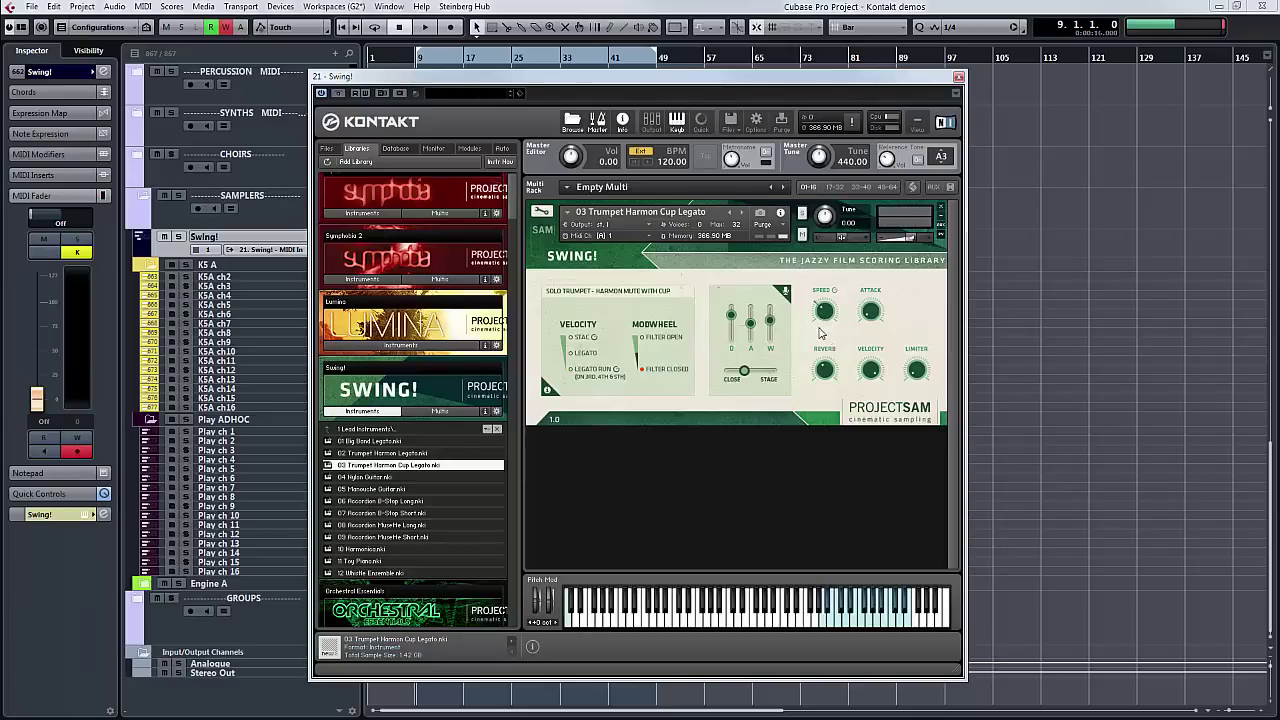
Sweep the Harmon Cup trumpet's Speed knob between 62% and higher, settling at 103%.
{"action": "left_click_drag", "start_coordinate": [826, 312], "coordinate": [814, 335]}
{"action": "mouse_move", "coordinate": [818, 305]}
{"action": "left_mouse_down"}
{"action": "mouse_move", "coordinate": [815, 327]}
{"action": "mouse_move", "coordinate": [840, 310]}
{"action": "mouse_move", "coordinate": [824, 312]}
{"action": "mouse_move", "coordinate": [828, 290]}
{"action": "left_mouse_up"}
{"action": "mouse_move", "coordinate": [822, 292]}
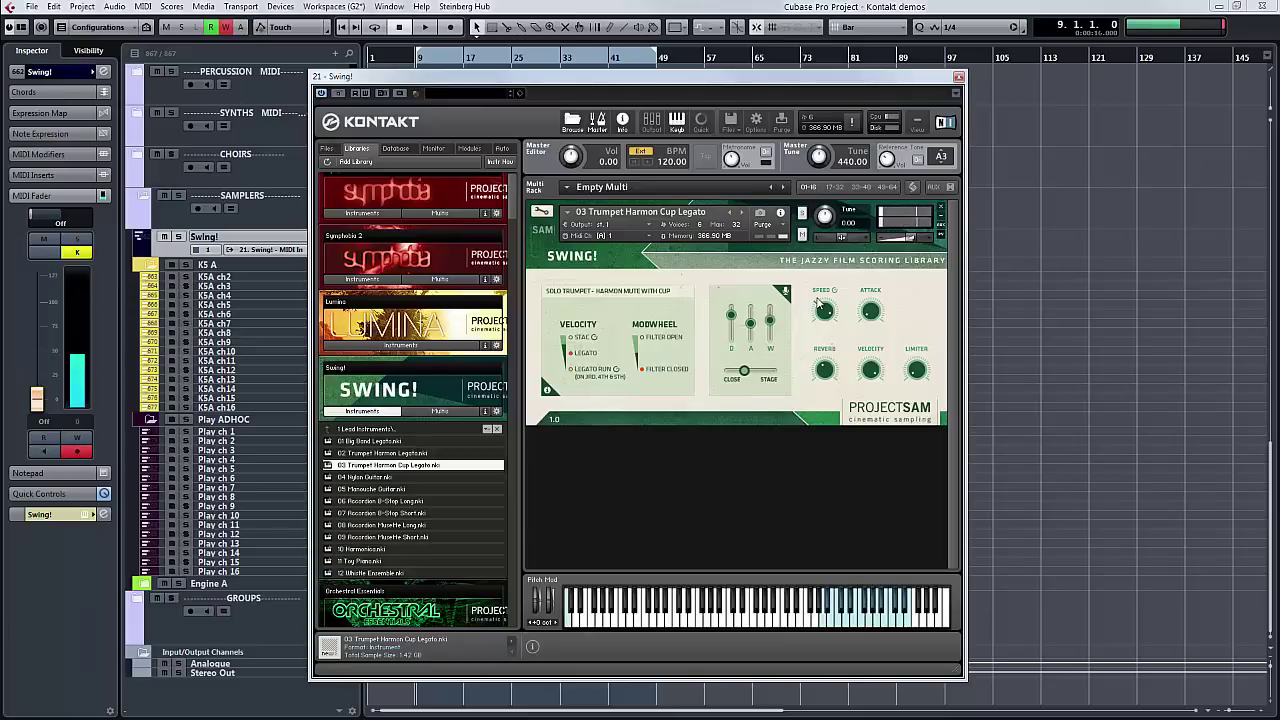
{"action": "left_click_drag", "start_coordinate": [817, 300], "coordinate": [820, 364]}
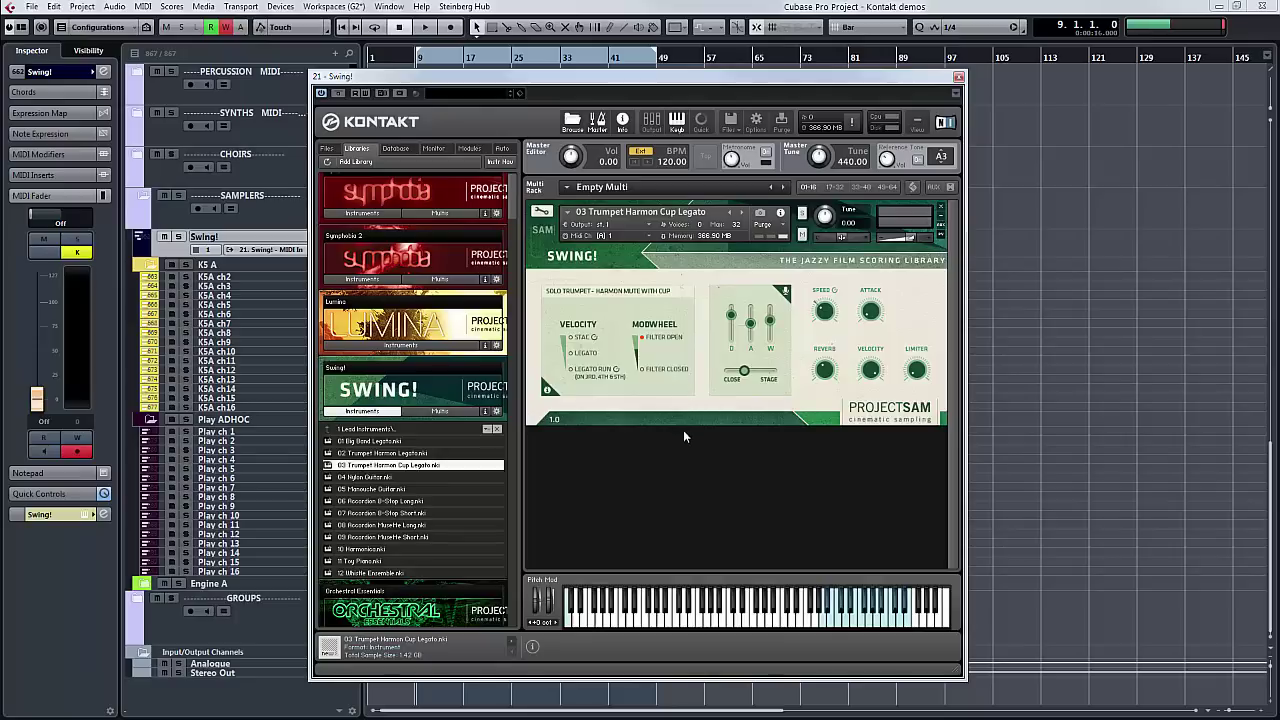
Load 04 Nylon Guitar in place of the trumpet, audition it, then drag in 05 Manouche Guitar.
{"action": "left_click", "coordinate": [400, 479]}
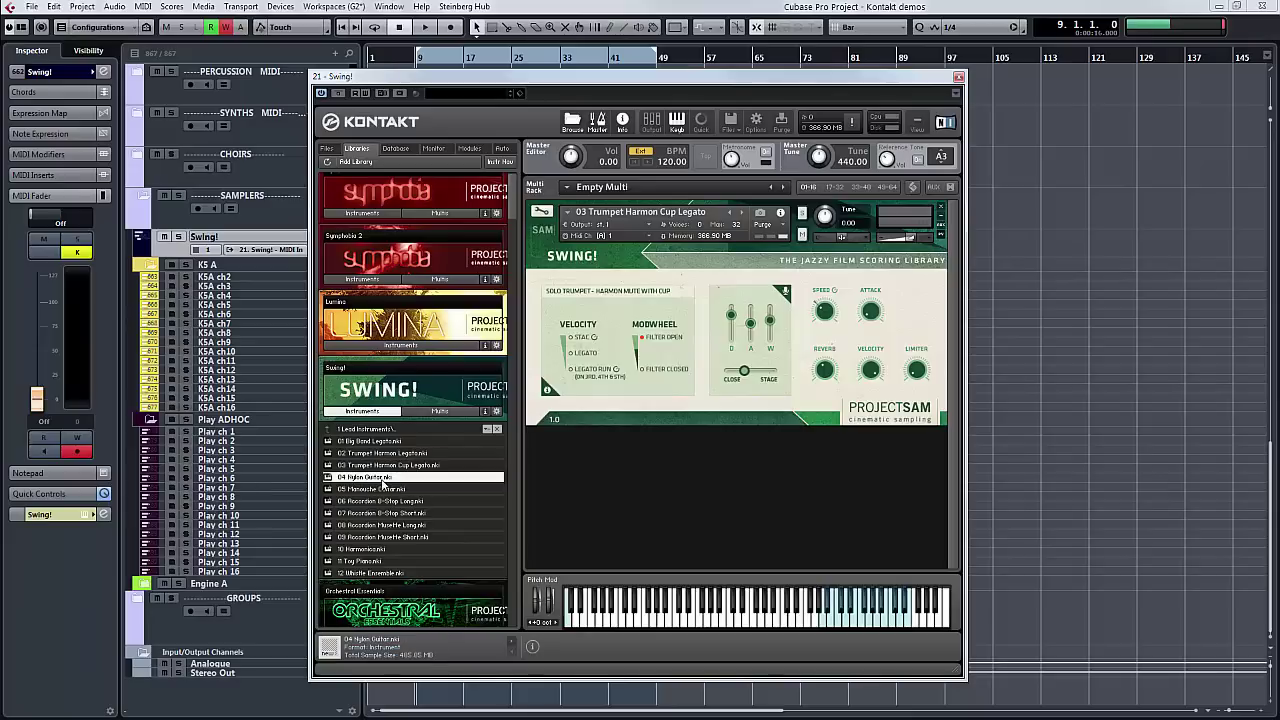
{"action": "left_click_drag", "start_coordinate": [385, 484], "coordinate": [672, 331]}
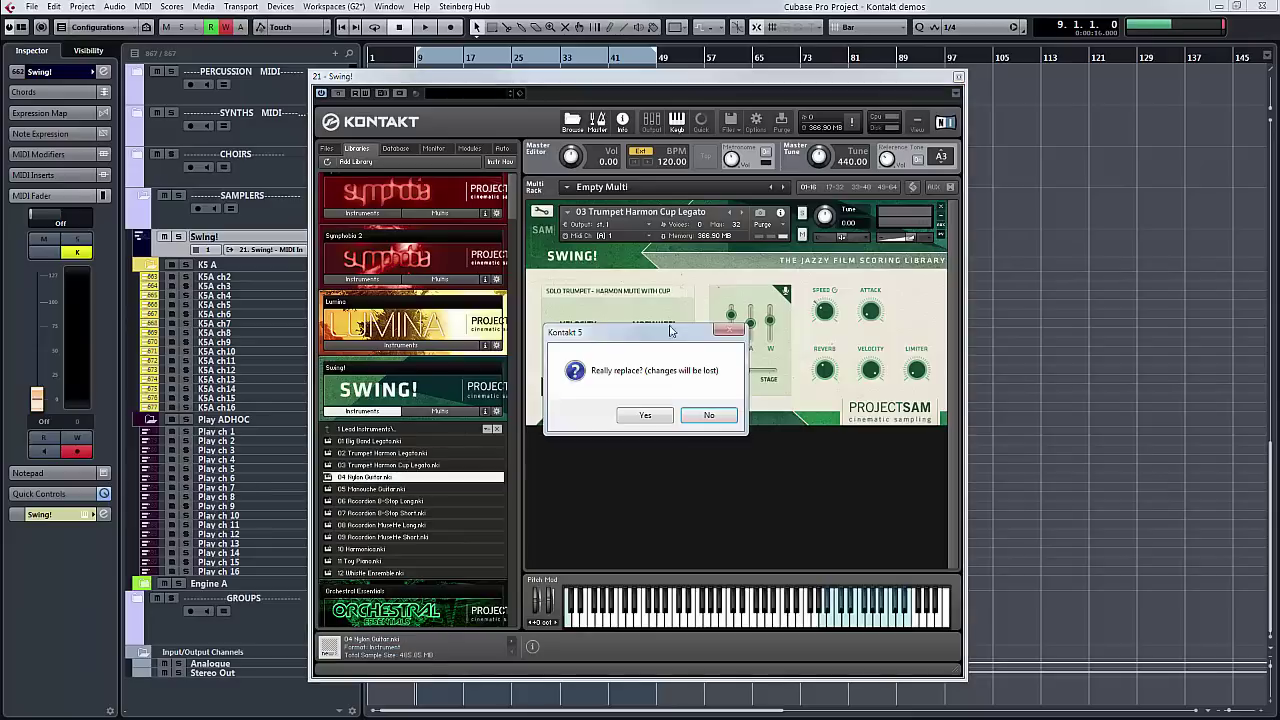
{"action": "left_click", "coordinate": [644, 415]}
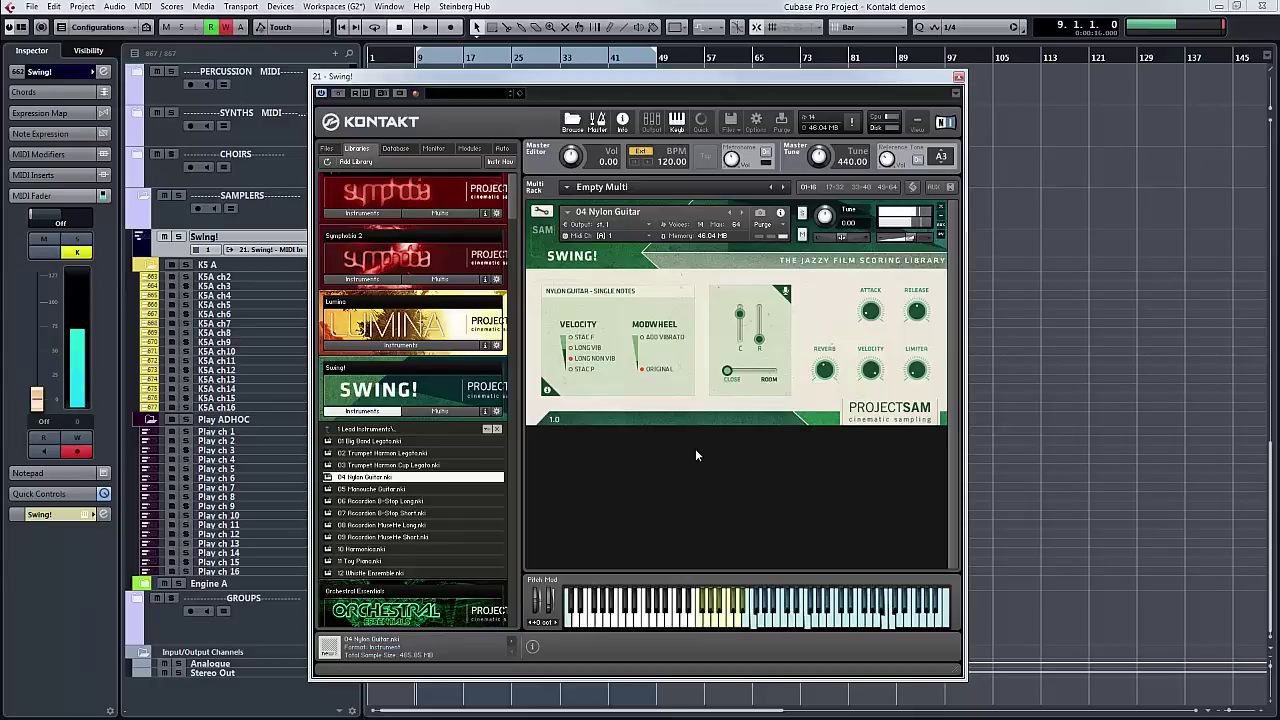
{"action": "left_click_drag", "start_coordinate": [375, 489], "coordinate": [690, 376]}
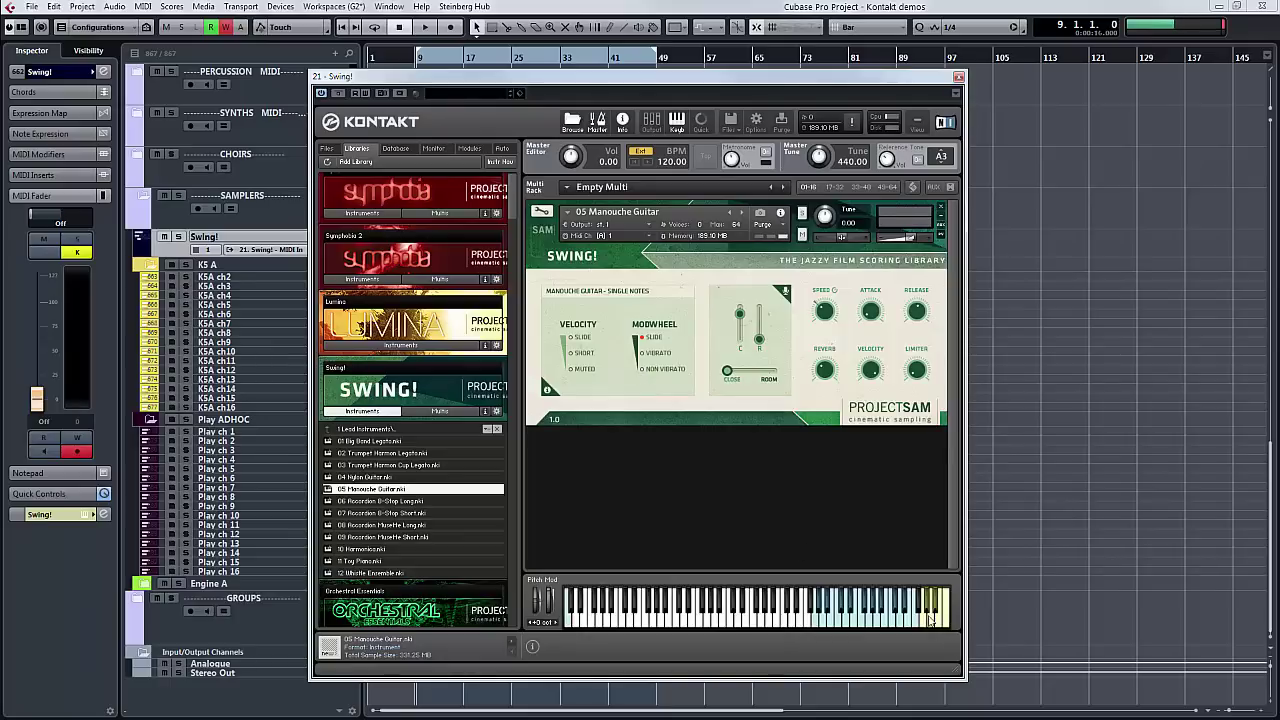
{"action": "left_click", "coordinate": [555, 626]}
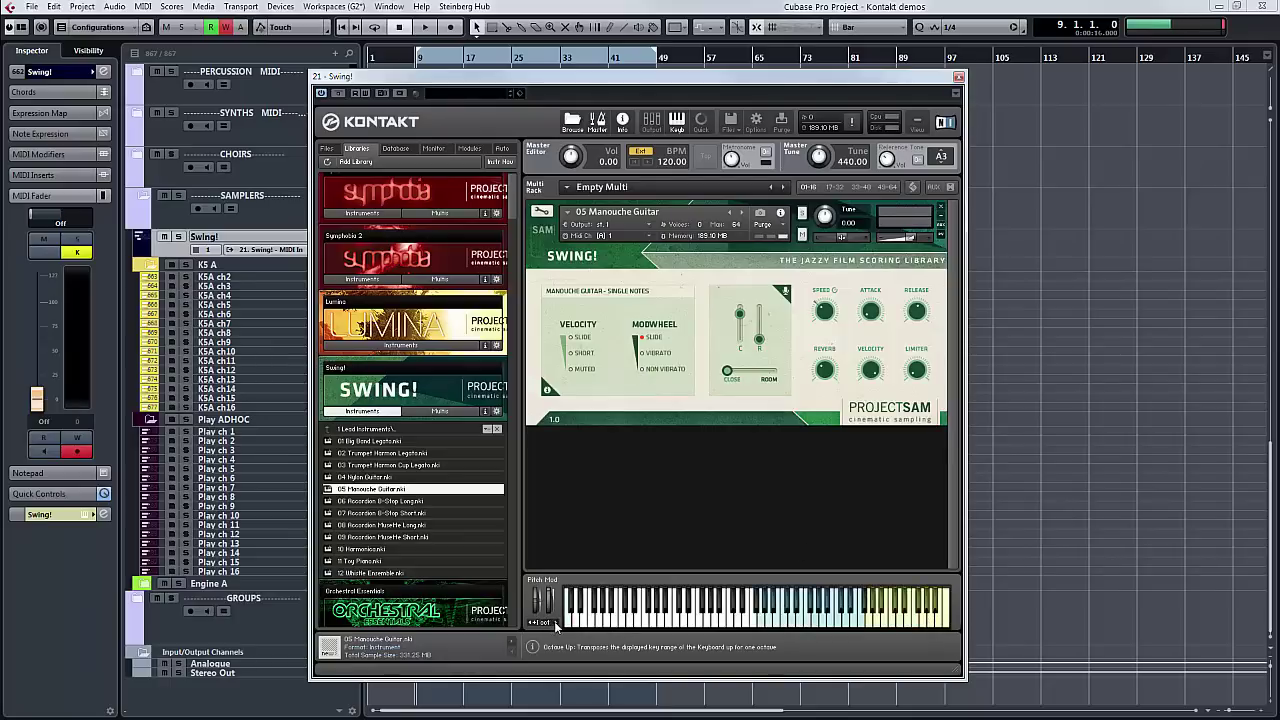
{"action": "left_click", "coordinate": [555, 626]}
{"action": "left_click", "coordinate": [780, 606]}
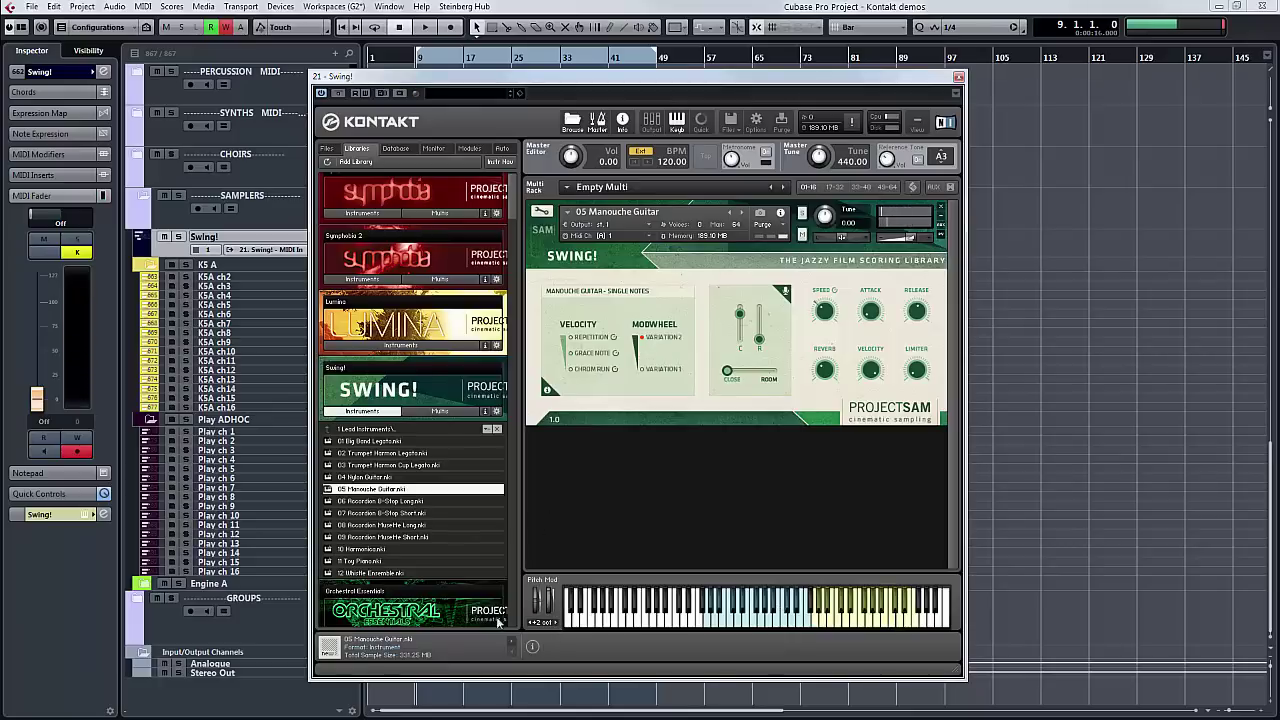
{"action": "left_click", "coordinate": [530, 624]}
{"action": "left_click", "coordinate": [530, 624]}
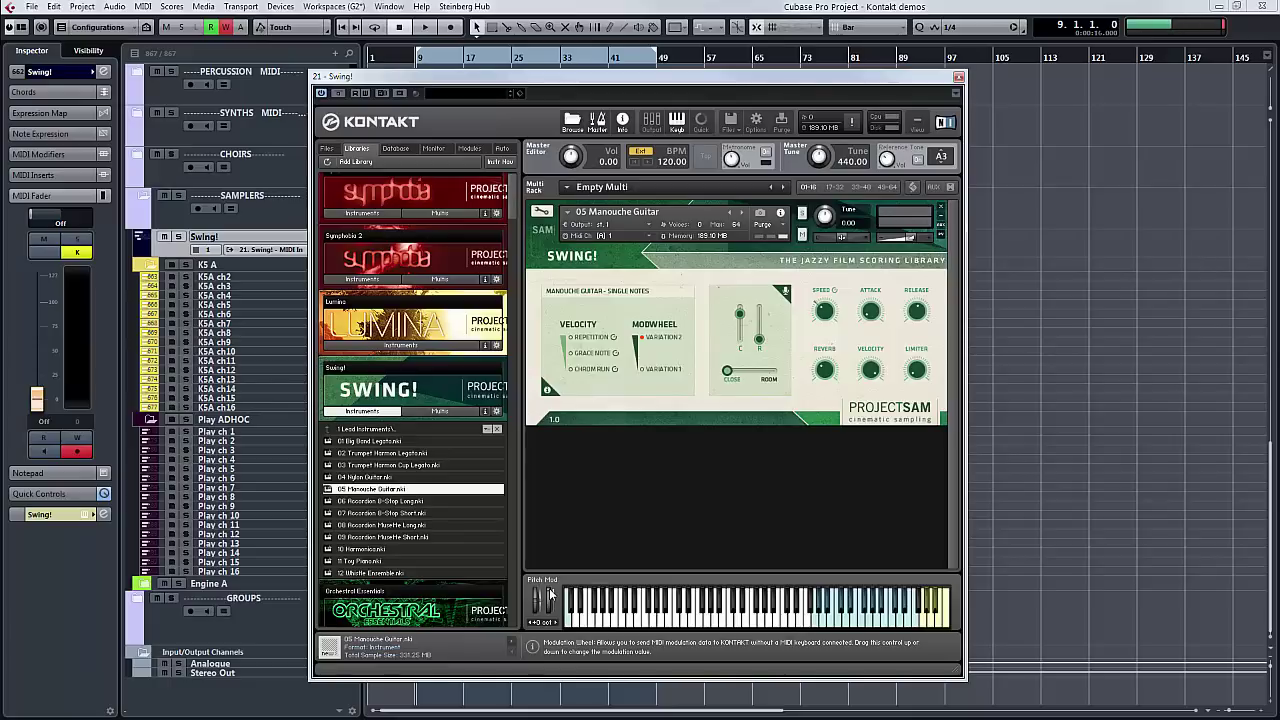
Select 06 Accordion 8-Stop Long.nki in the Swing! browser list.
{"action": "left_click", "coordinate": [390, 503]}
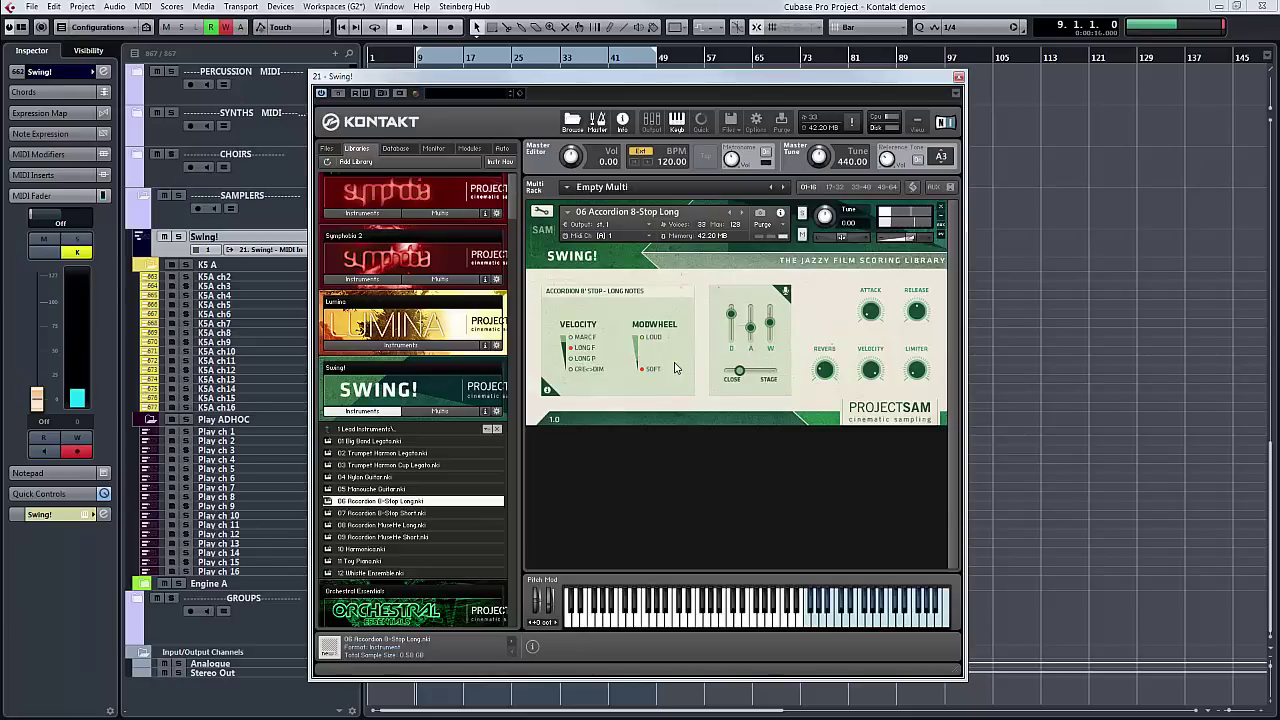
Select 07 Accordion 8-Stop Short and turn its Release knob up.
{"action": "left_click", "coordinate": [425, 514]}
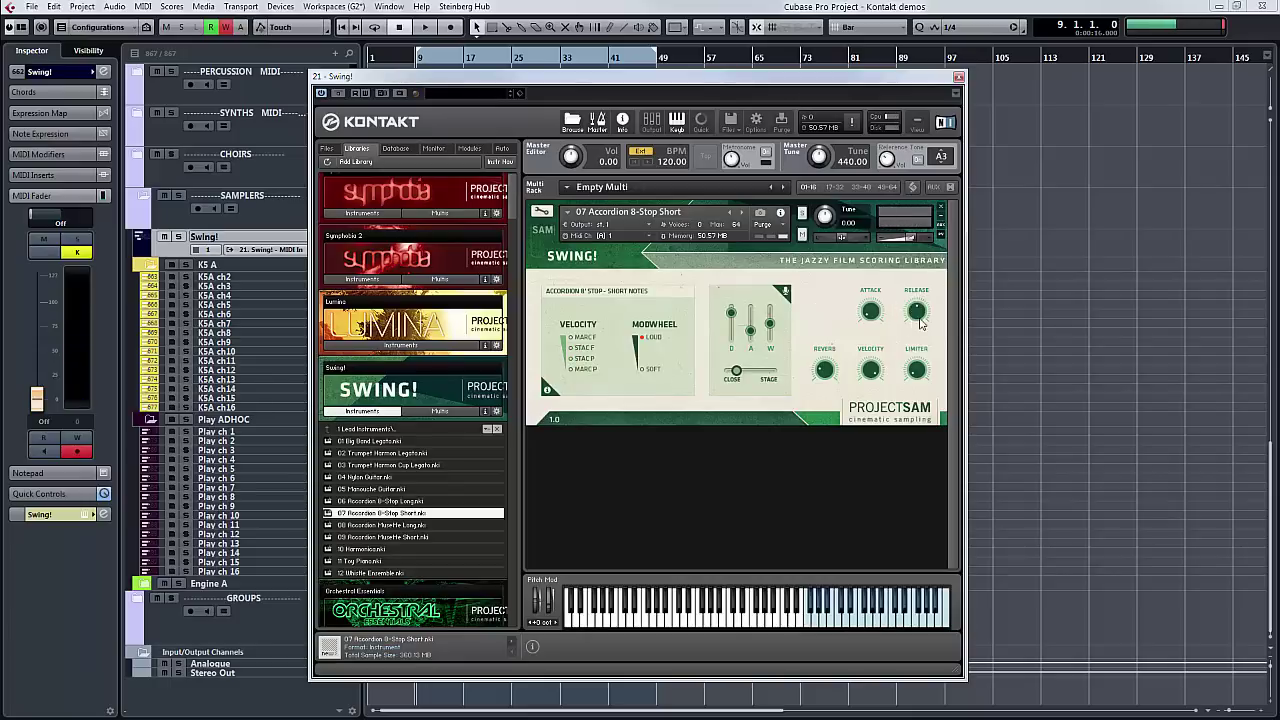
{"action": "left_click_drag", "start_coordinate": [916, 312], "coordinate": [913, 297]}
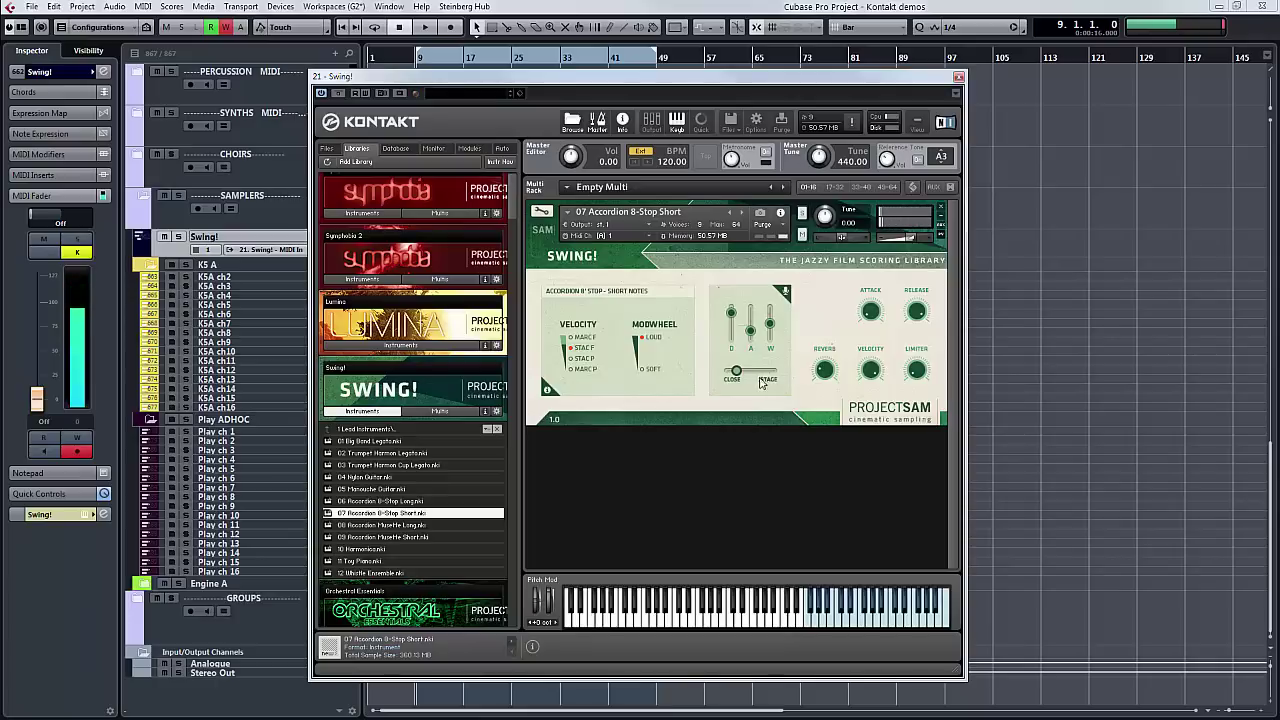
Load 08 Accordion Musette Long.nki in place of the current instrument.
{"action": "left_click", "coordinate": [459, 527]}
{"action": "left_click_drag", "start_coordinate": [452, 533], "coordinate": [700, 330]}
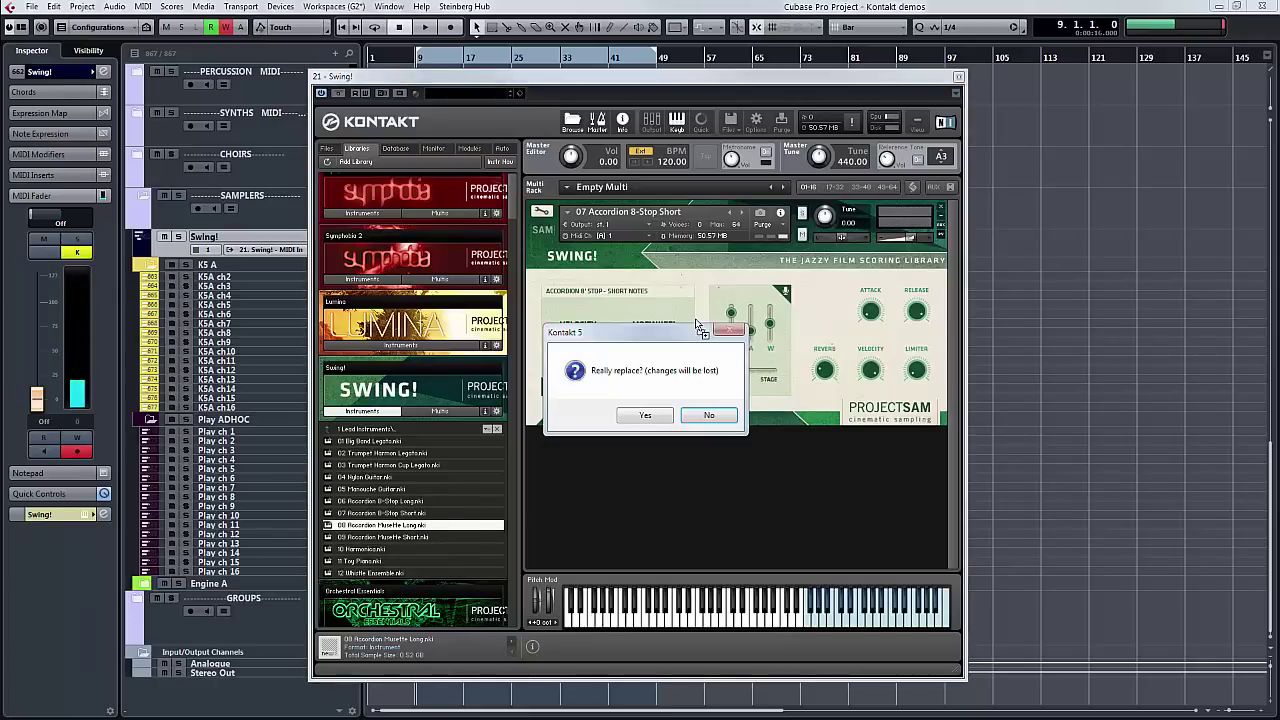
{"action": "left_click", "coordinate": [647, 416]}
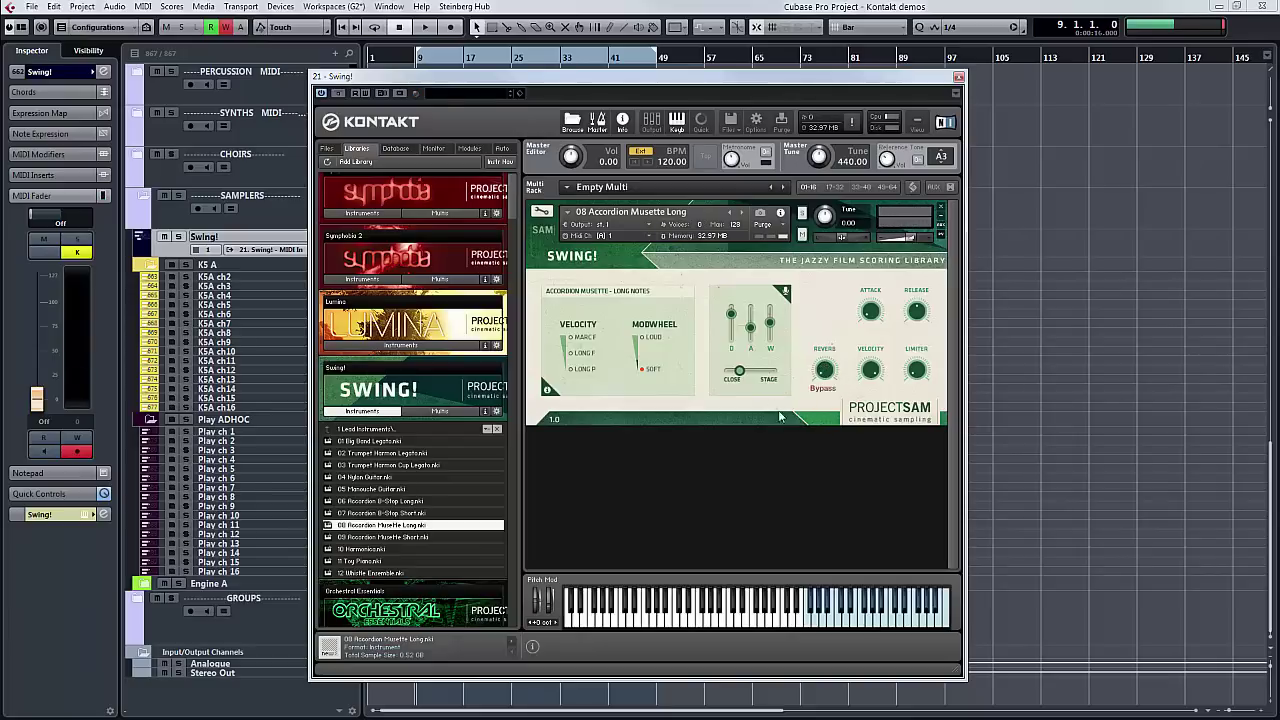
Shift the Close/Stage mix toward stage, bypass reverb, and drag in 09 Accordion Musette Short.
{"action": "mouse_move", "coordinate": [748, 380]}
{"action": "left_mouse_down"}
{"action": "mouse_move", "coordinate": [771, 378]}
{"action": "mouse_move", "coordinate": [736, 378]}
{"action": "left_mouse_up"}
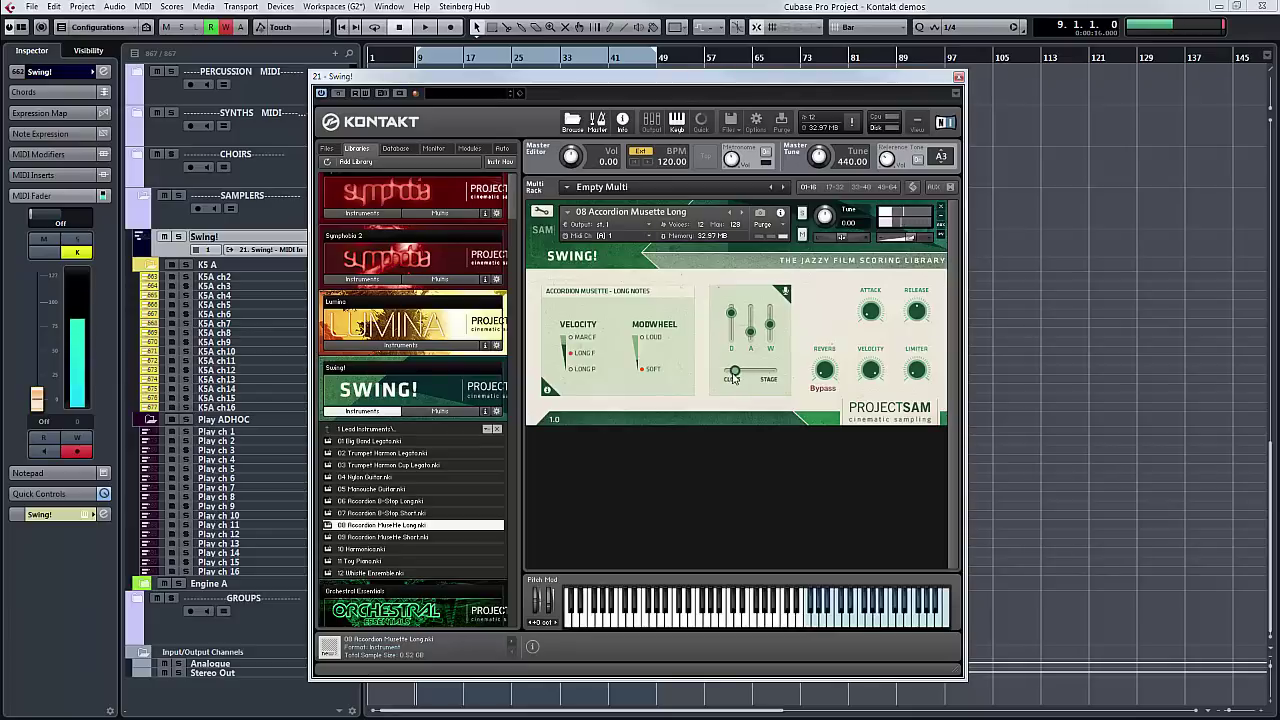
{"action": "left_click", "coordinate": [821, 389]}
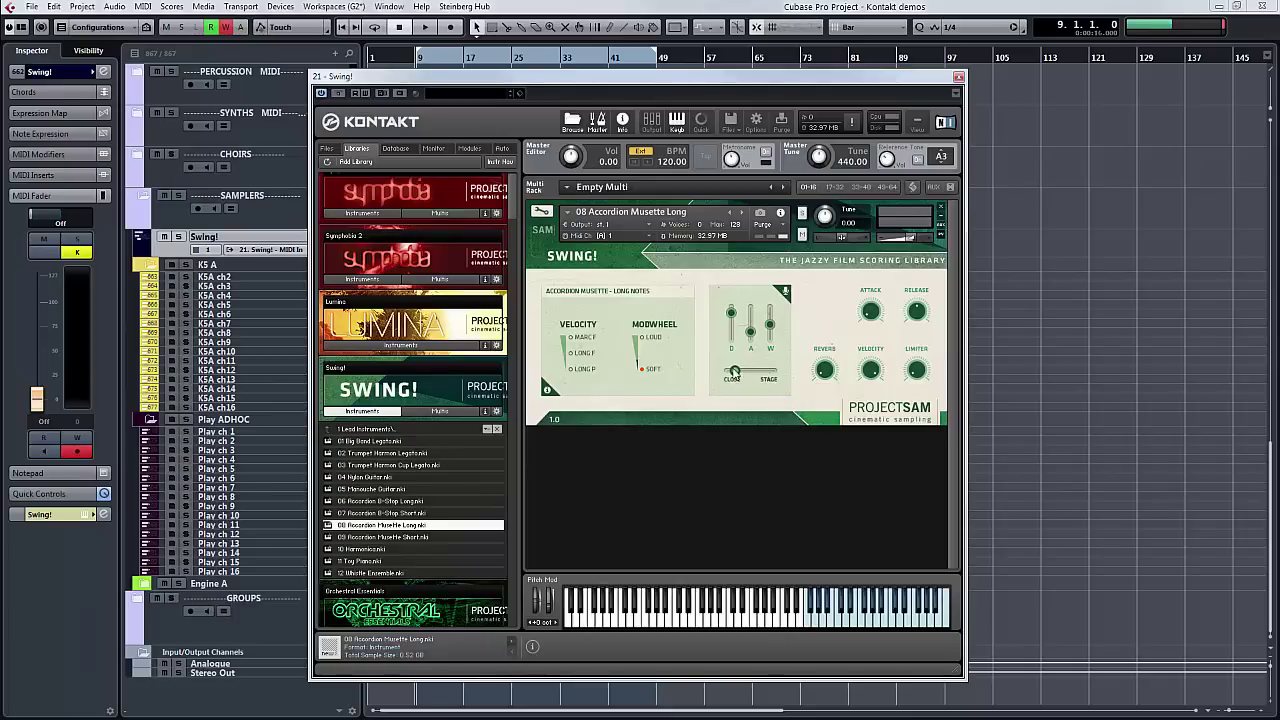
{"action": "left_click_drag", "start_coordinate": [735, 372], "coordinate": [743, 373]}
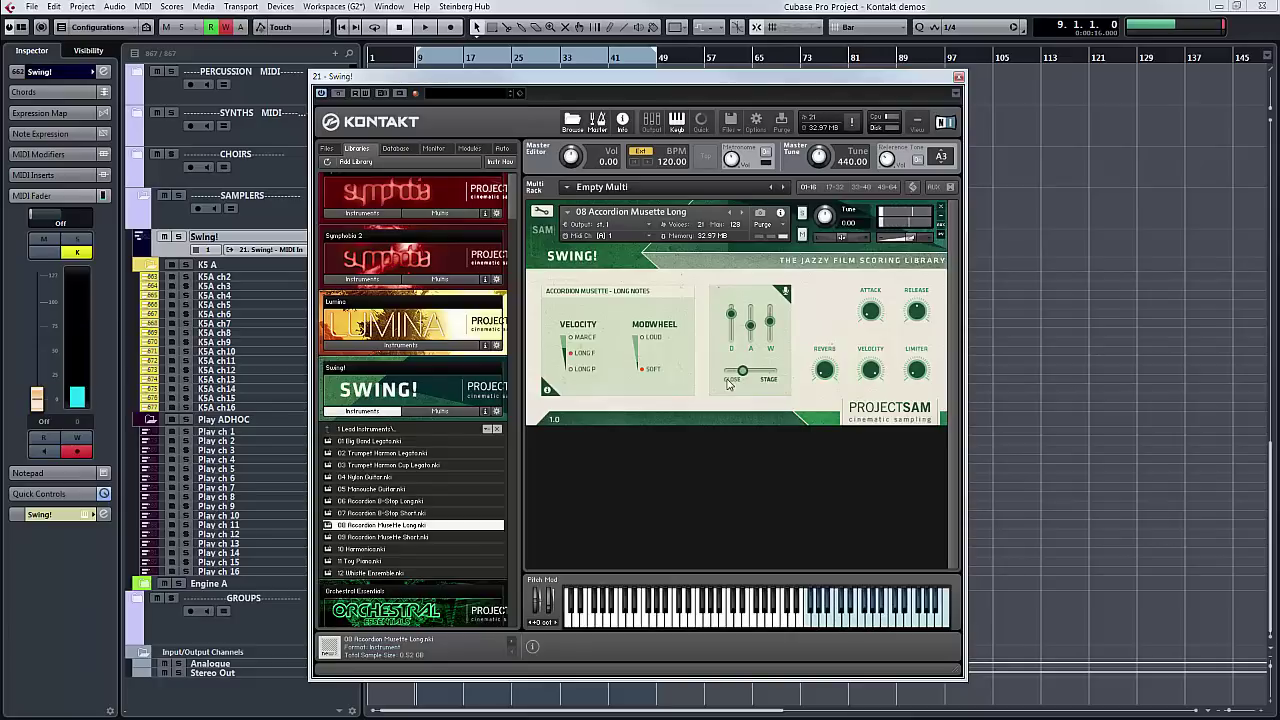
{"action": "left_click_drag", "start_coordinate": [396, 537], "coordinate": [686, 381]}
Confirm replacing with 09 Accordion Musette Short and set Release to 252.0ms.
{"action": "left_click", "coordinate": [666, 418]}
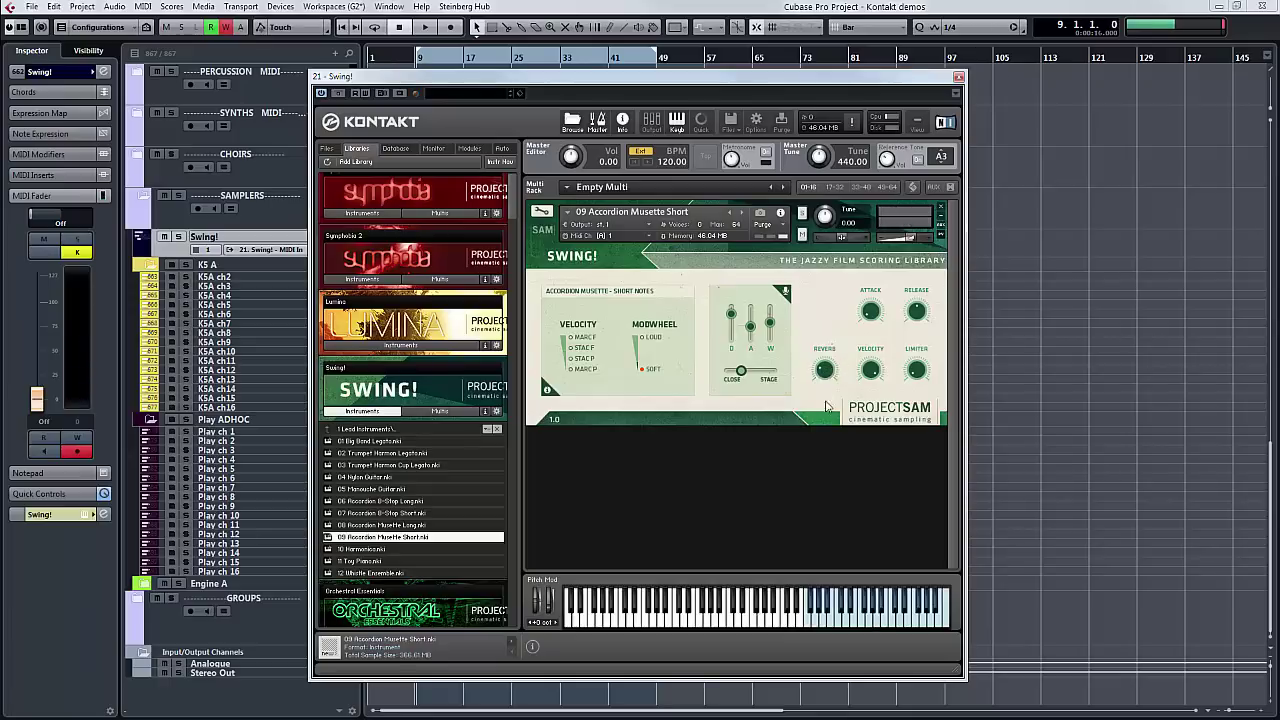
{"action": "left_click_drag", "start_coordinate": [916, 318], "coordinate": [908, 306]}
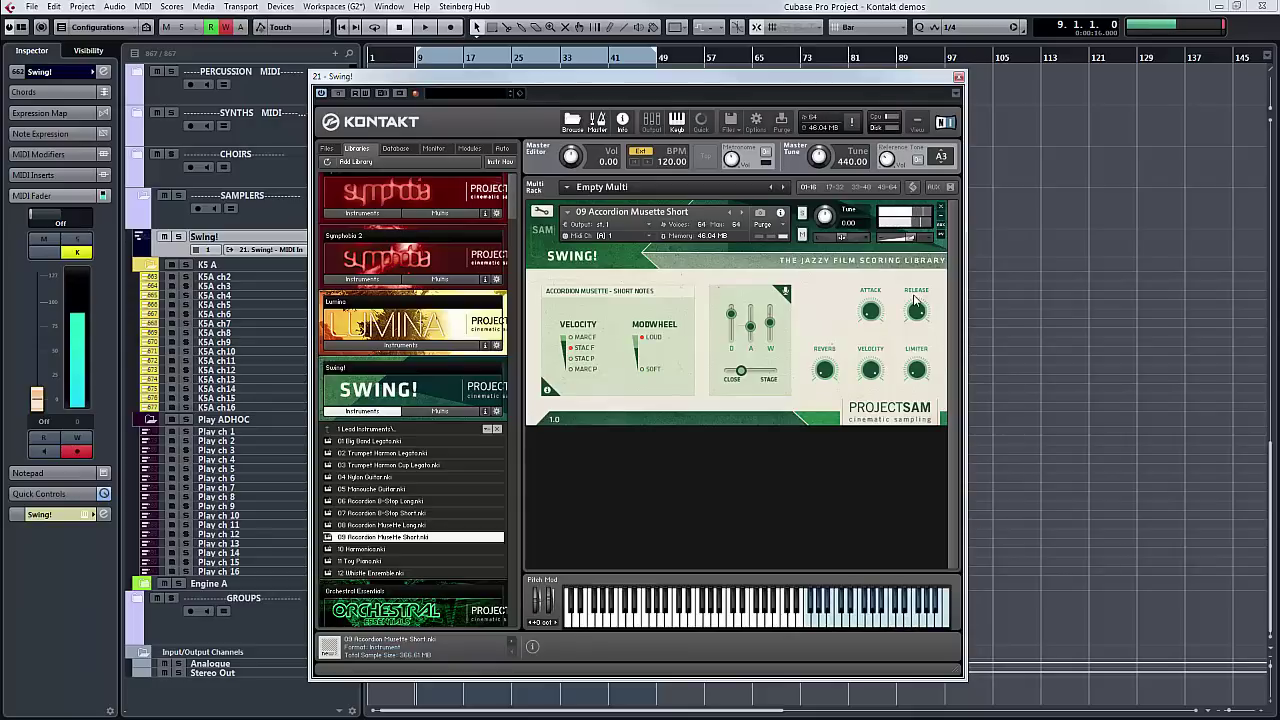
Load 10 Harmonica.nki in place of the accordion, confirming the replacement.
{"action": "left_click", "coordinate": [379, 550]}
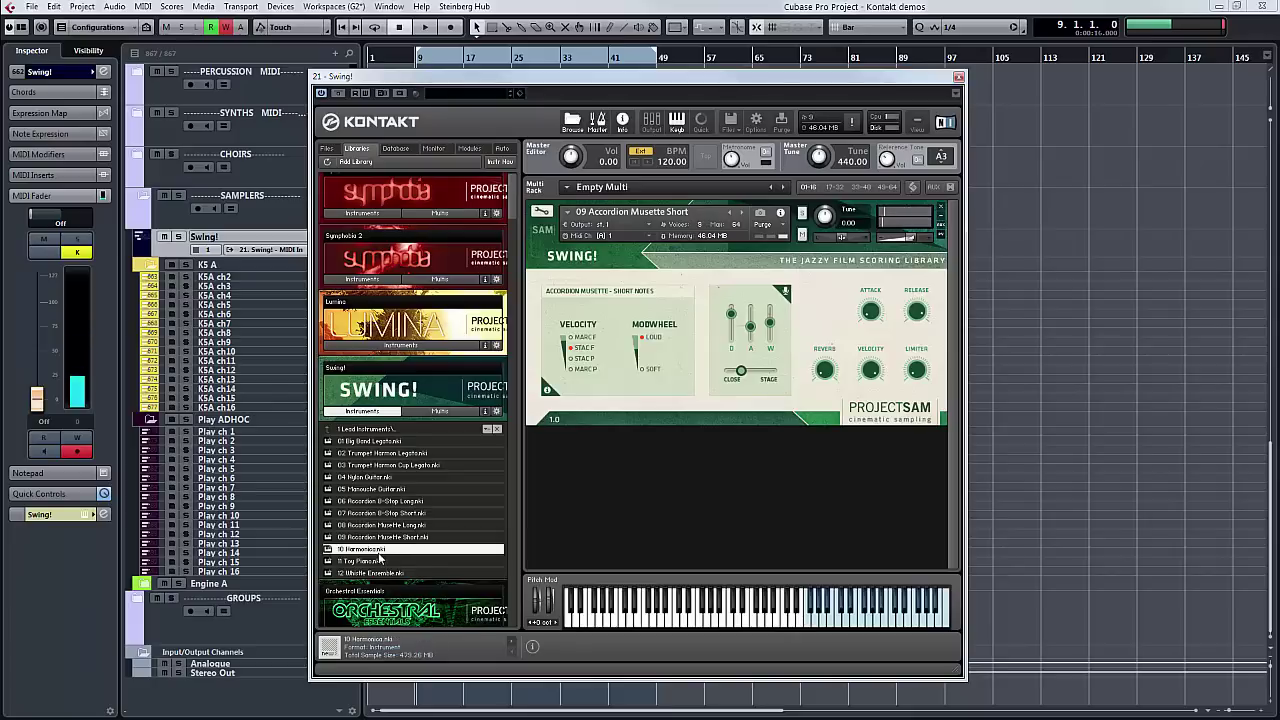
{"action": "left_click_drag", "start_coordinate": [379, 560], "coordinate": [665, 356]}
{"action": "left_click", "coordinate": [642, 418]}
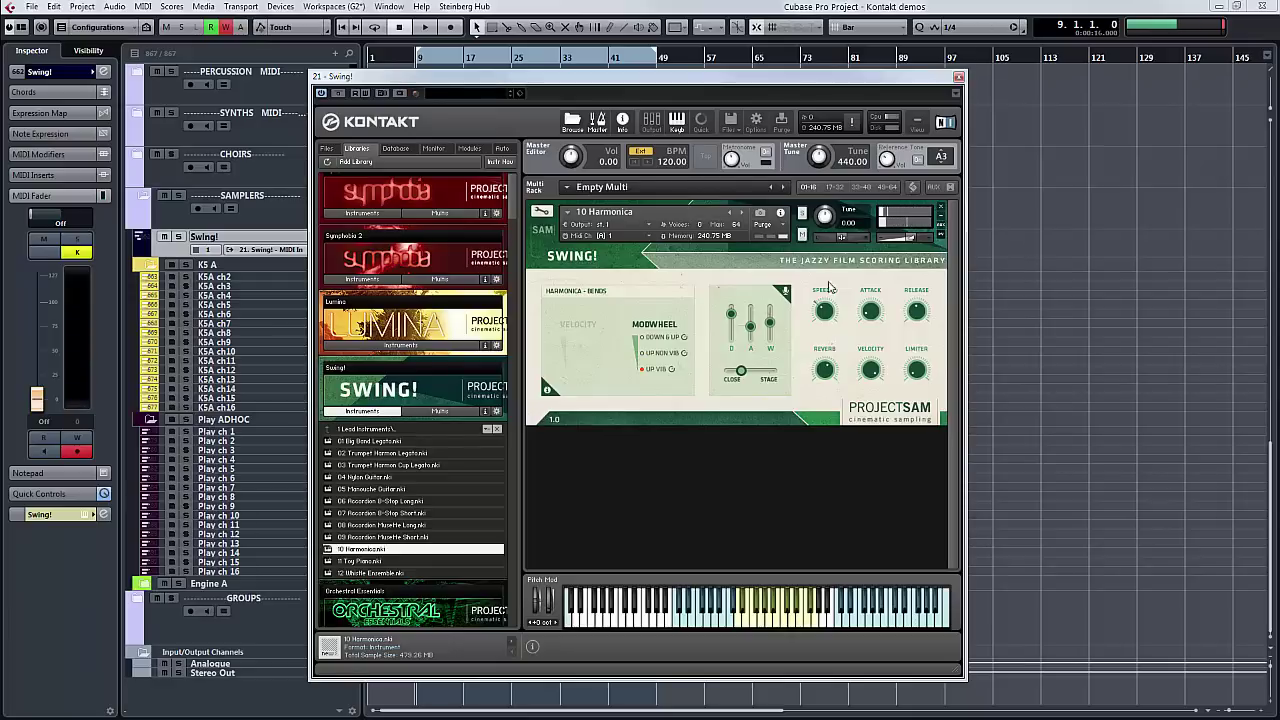
Turn the Harmonica's bend Speed knob up to 121%.
{"action": "left_click_drag", "start_coordinate": [825, 310], "coordinate": [848, 301]}
Load 11 Toy Piano.nki in place of the Harmonica, confirming the replacement.
{"action": "left_click", "coordinate": [397, 561]}
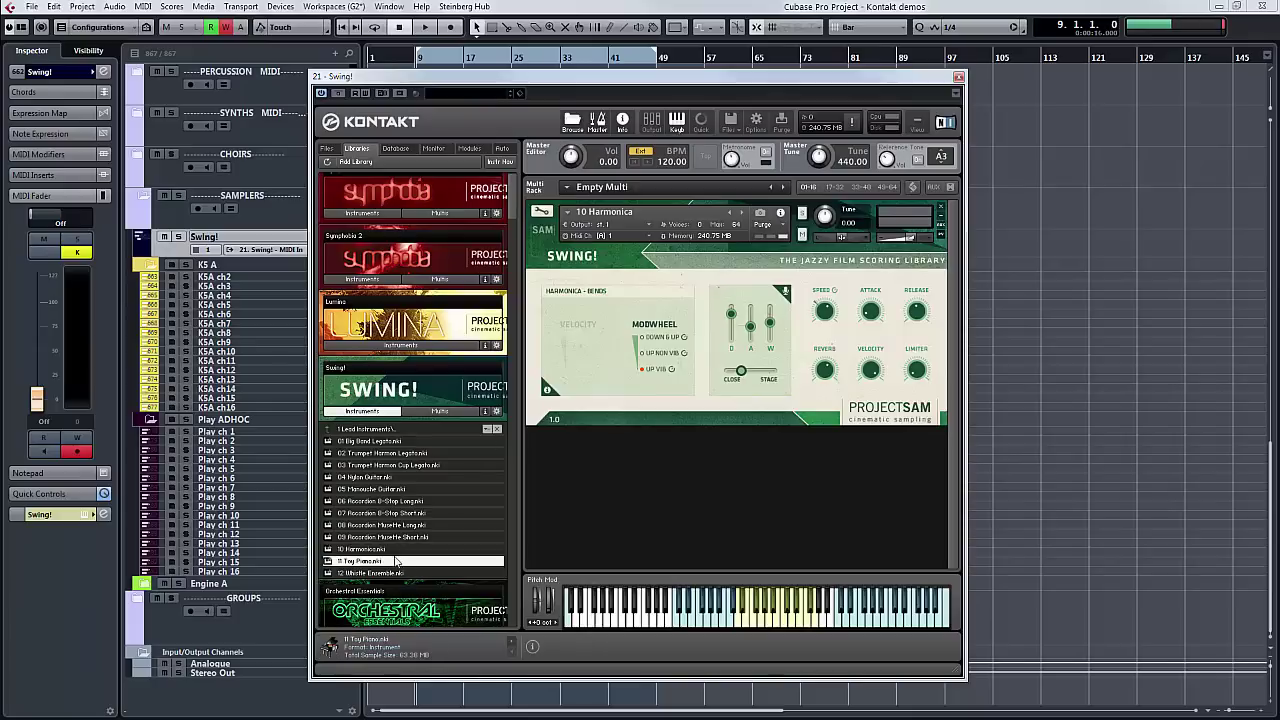
{"action": "left_click_drag", "start_coordinate": [395, 563], "coordinate": [637, 325]}
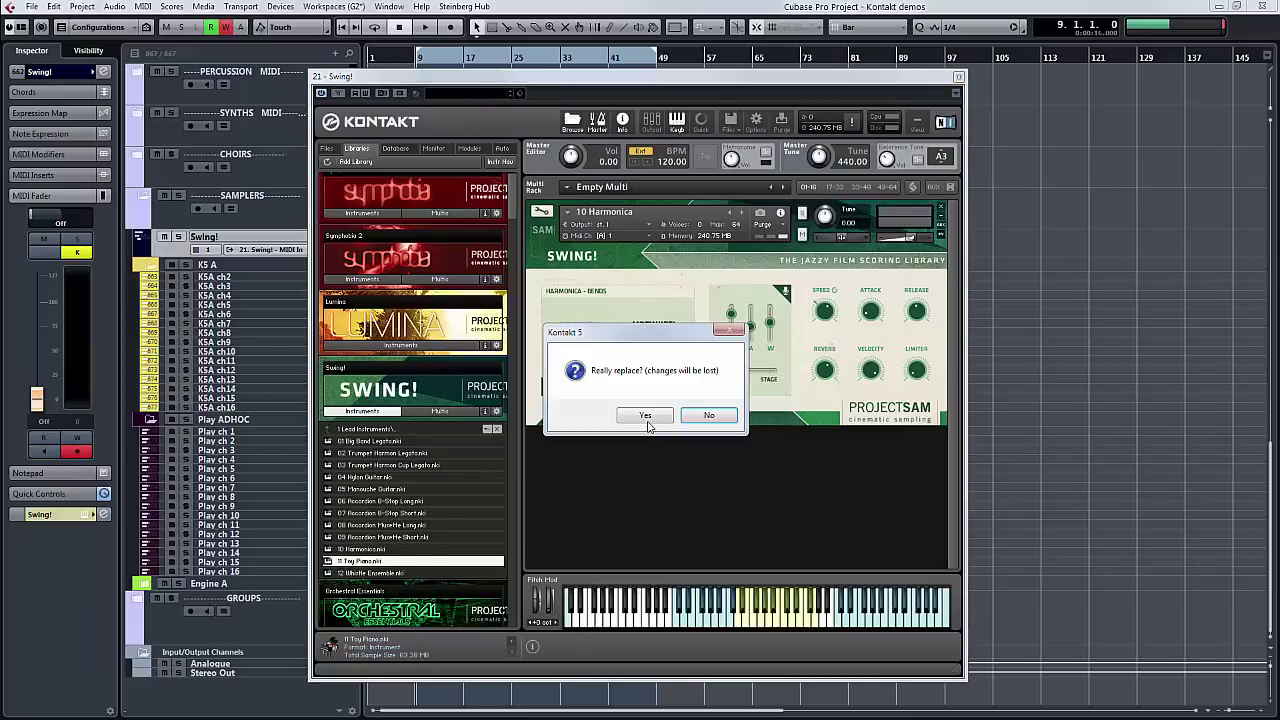
{"action": "left_click", "coordinate": [646, 418]}
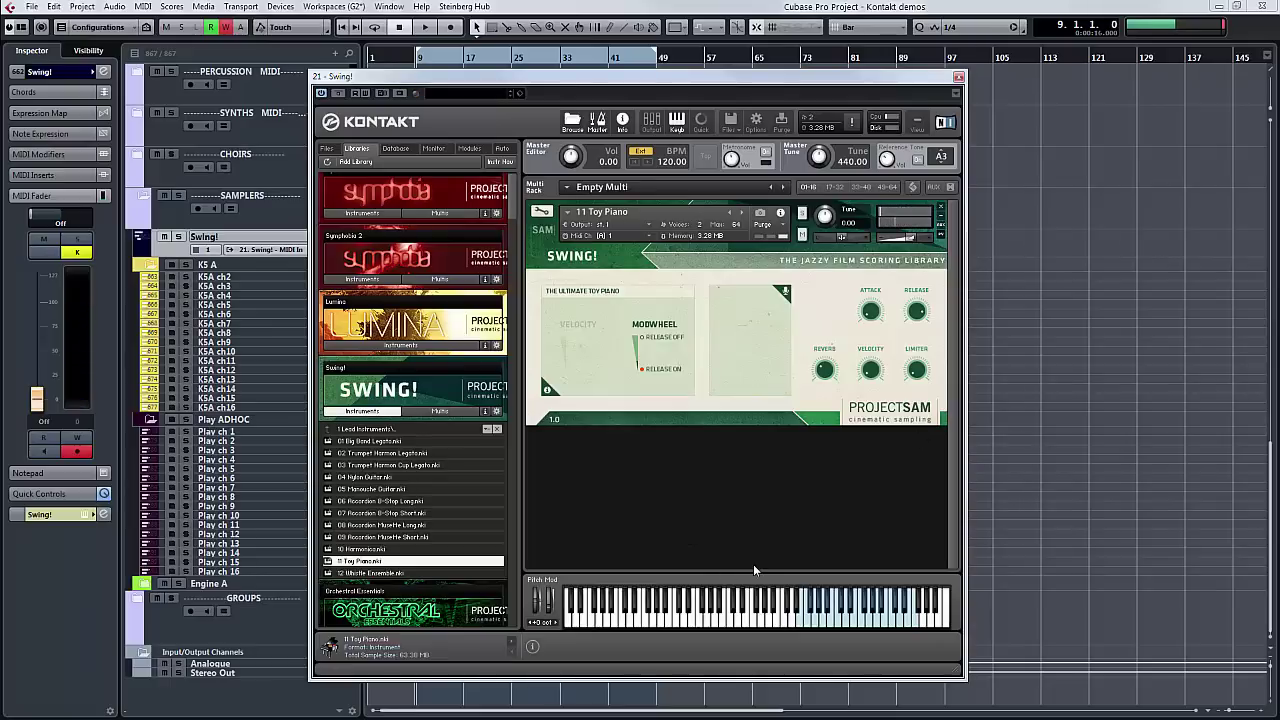
Load 12 Whistle Ensemble over the Toy Piano, then browse into the 2 Big Band Ensemble folder.
{"action": "left_click", "coordinate": [409, 574]}
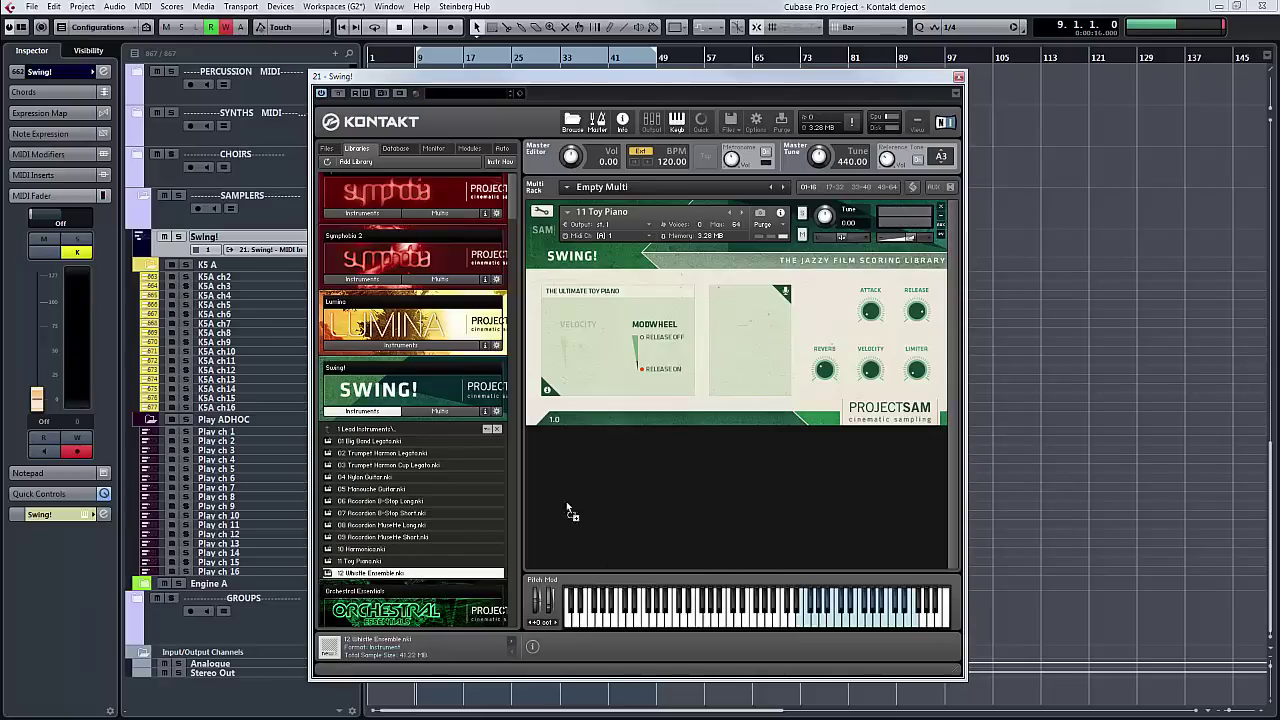
{"action": "left_click_drag", "start_coordinate": [670, 445], "coordinate": [752, 367]}
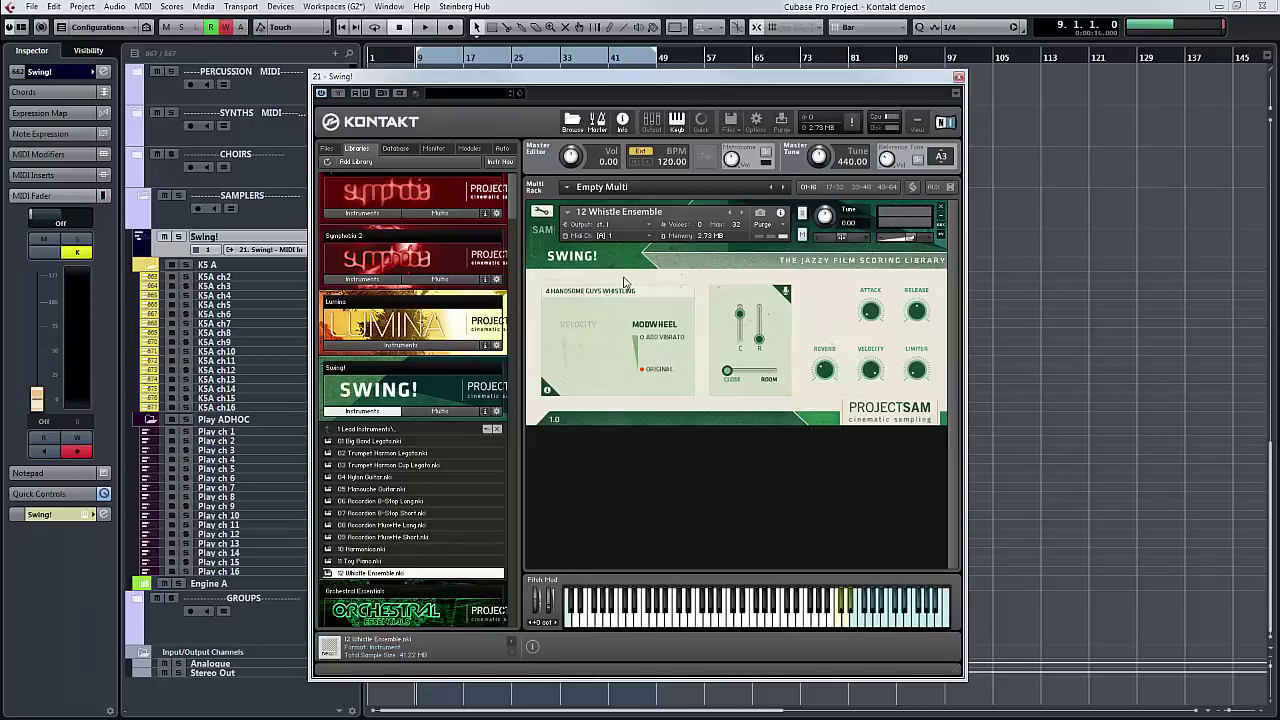
{"action": "left_click", "coordinate": [408, 434]}
{"action": "left_click", "coordinate": [409, 441]}
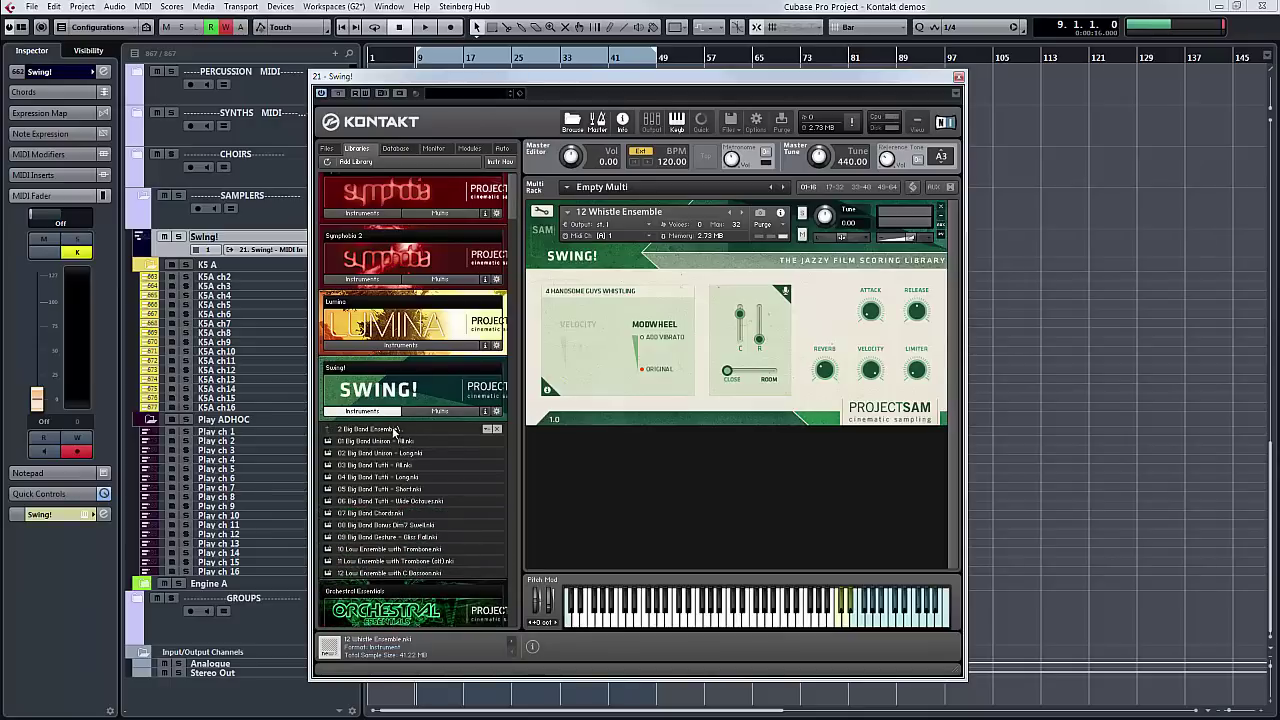
Open 1 Lead Instruments and load 04 Nylon Guitar over the Whistle Ensemble.
{"action": "left_click", "coordinate": [394, 430]}
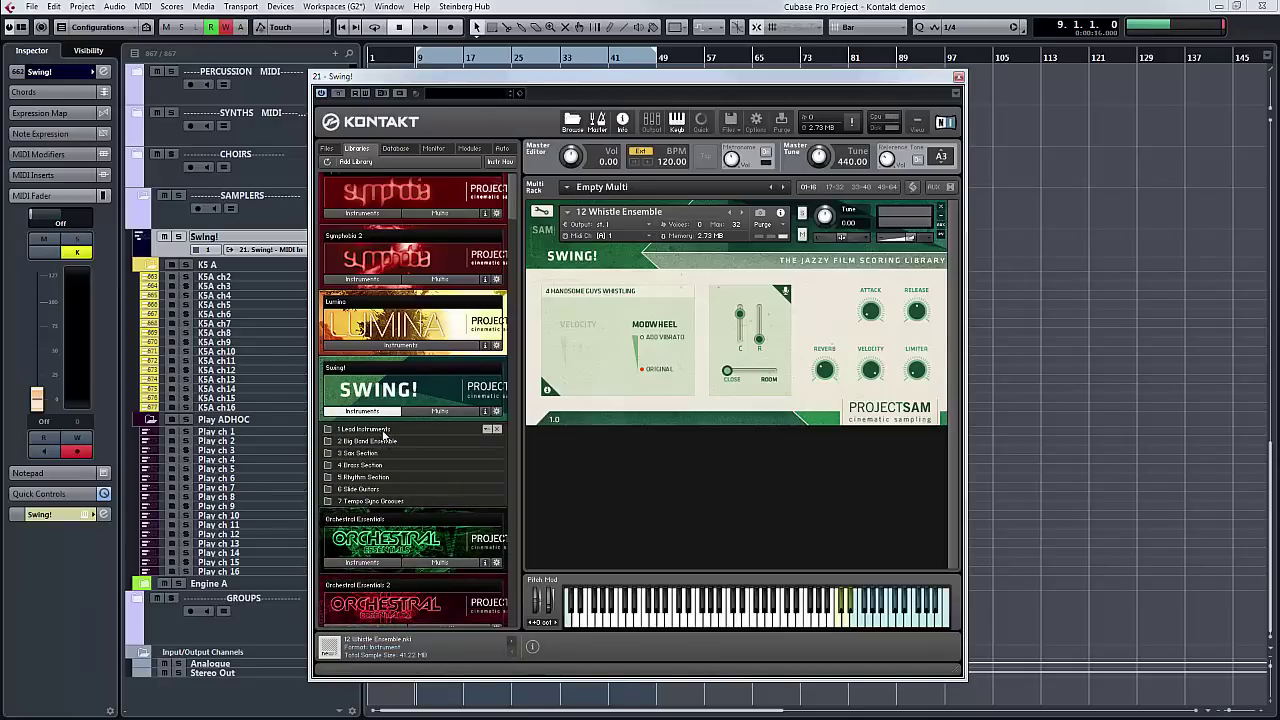
{"action": "left_click", "coordinate": [383, 431]}
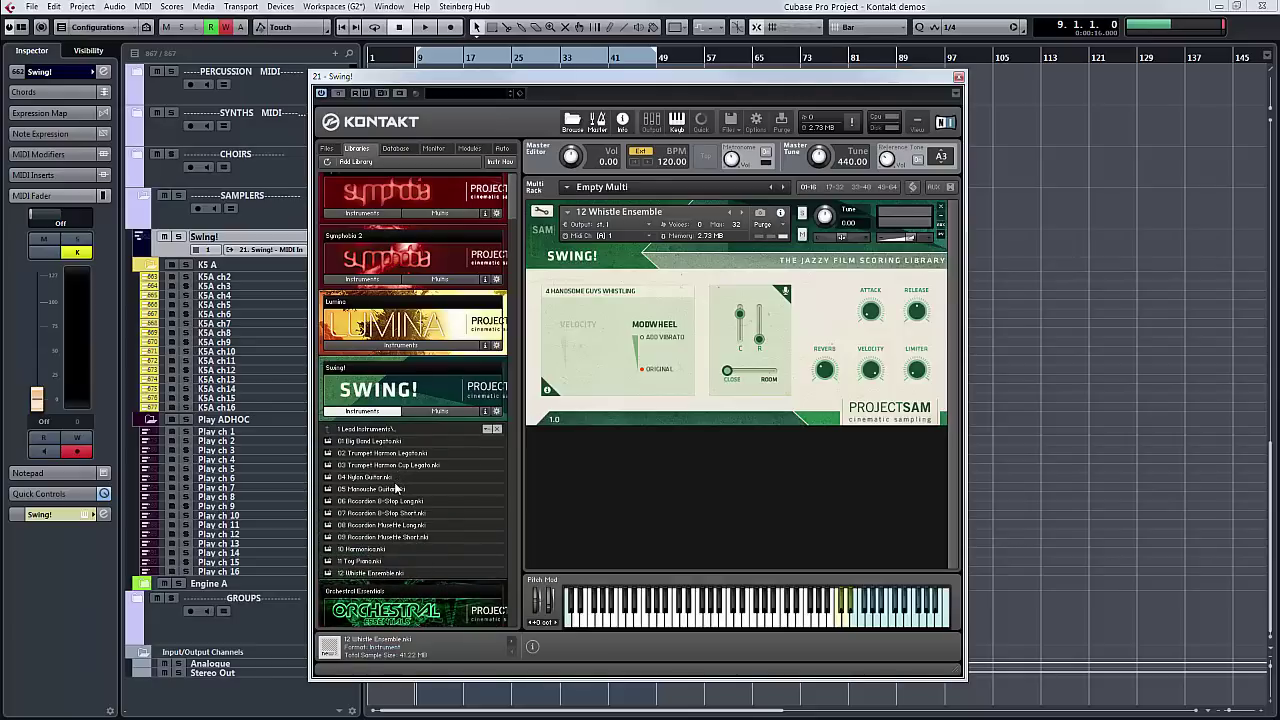
{"action": "left_click", "coordinate": [390, 479]}
{"action": "left_click_drag", "start_coordinate": [667, 383], "coordinate": [666, 378]}
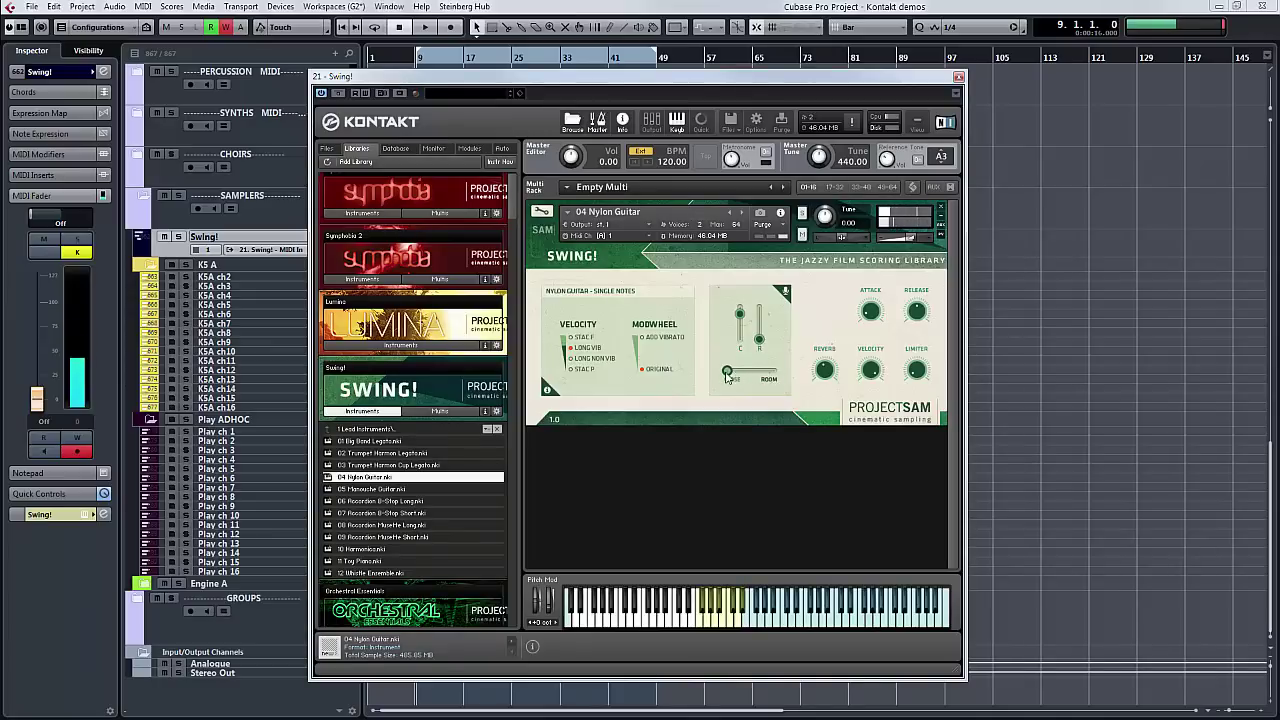
Toggle the mic mix to room and back to close, then raise the aux 1 send.
{"action": "left_click", "coordinate": [775, 373]}
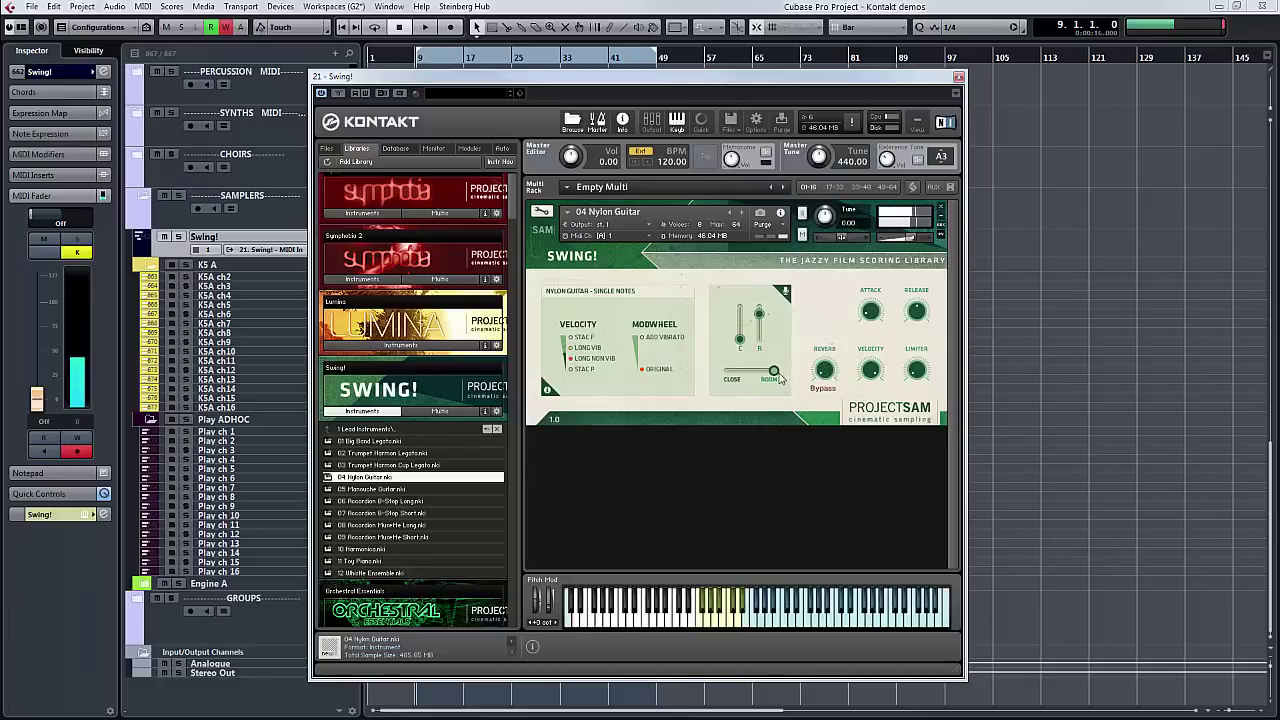
{"action": "left_click", "coordinate": [727, 373]}
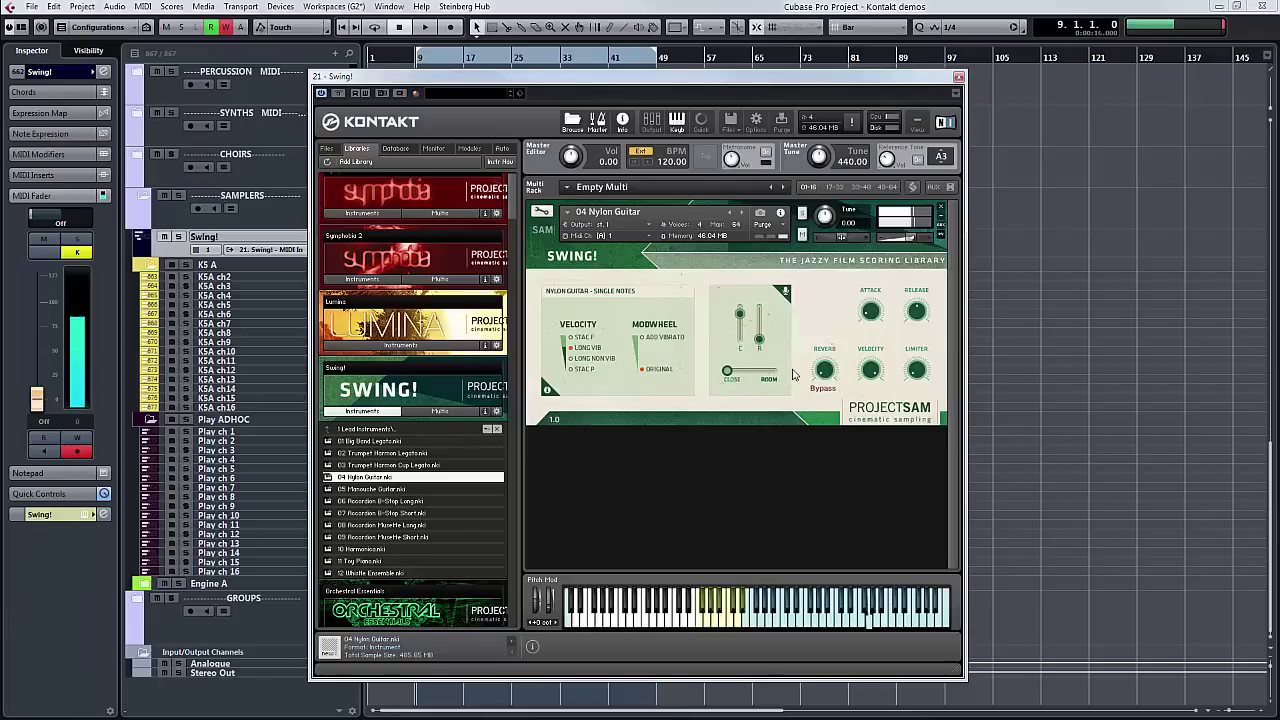
{"action": "left_click", "coordinate": [940, 225]}
{"action": "left_click_drag", "start_coordinate": [620, 436], "coordinate": [705, 436]}
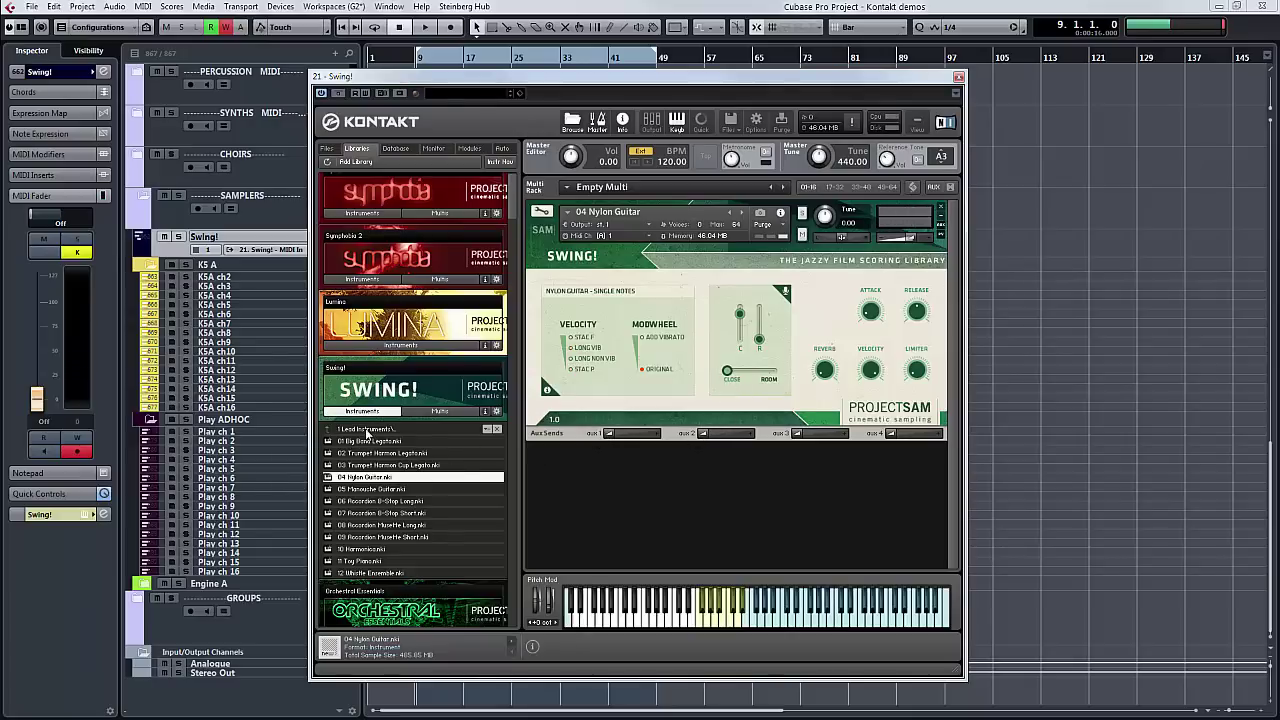
Open 2 Big Band Ensemble and load 01 Big Band Unison - All over the Nylon Guitar.
{"action": "left_click", "coordinate": [367, 430]}
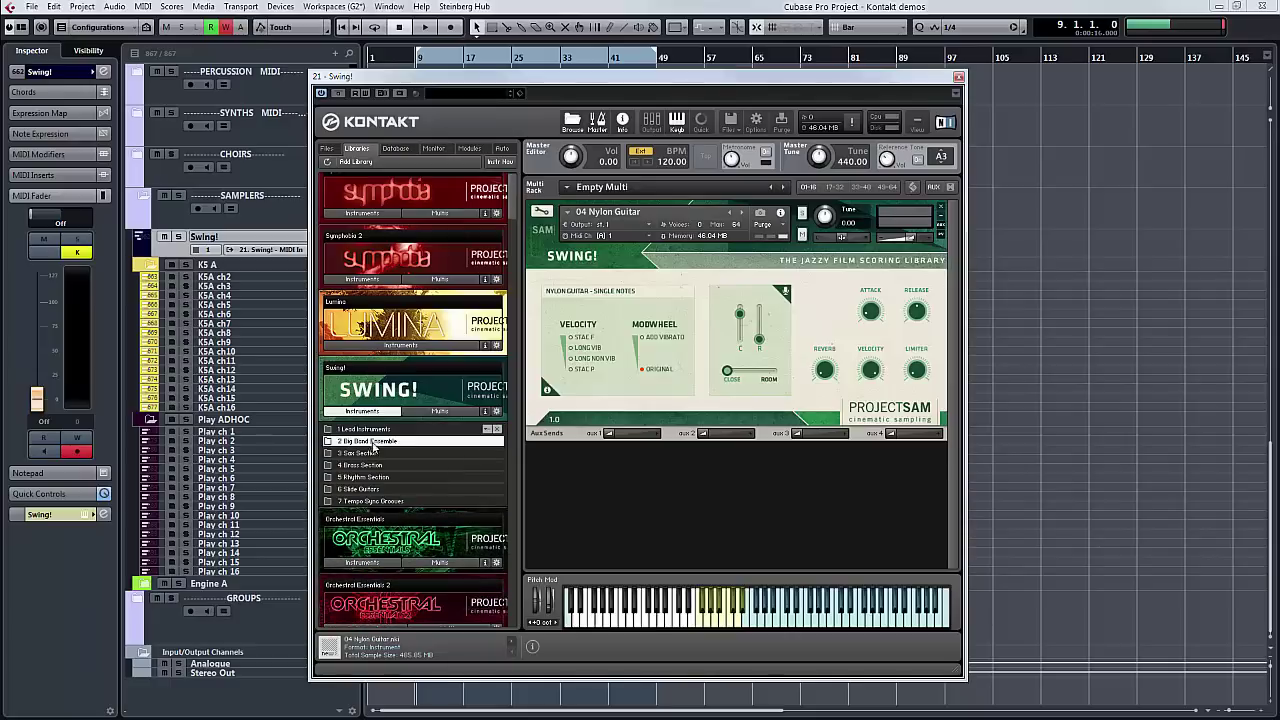
{"action": "double_click", "coordinate": [358, 442]}
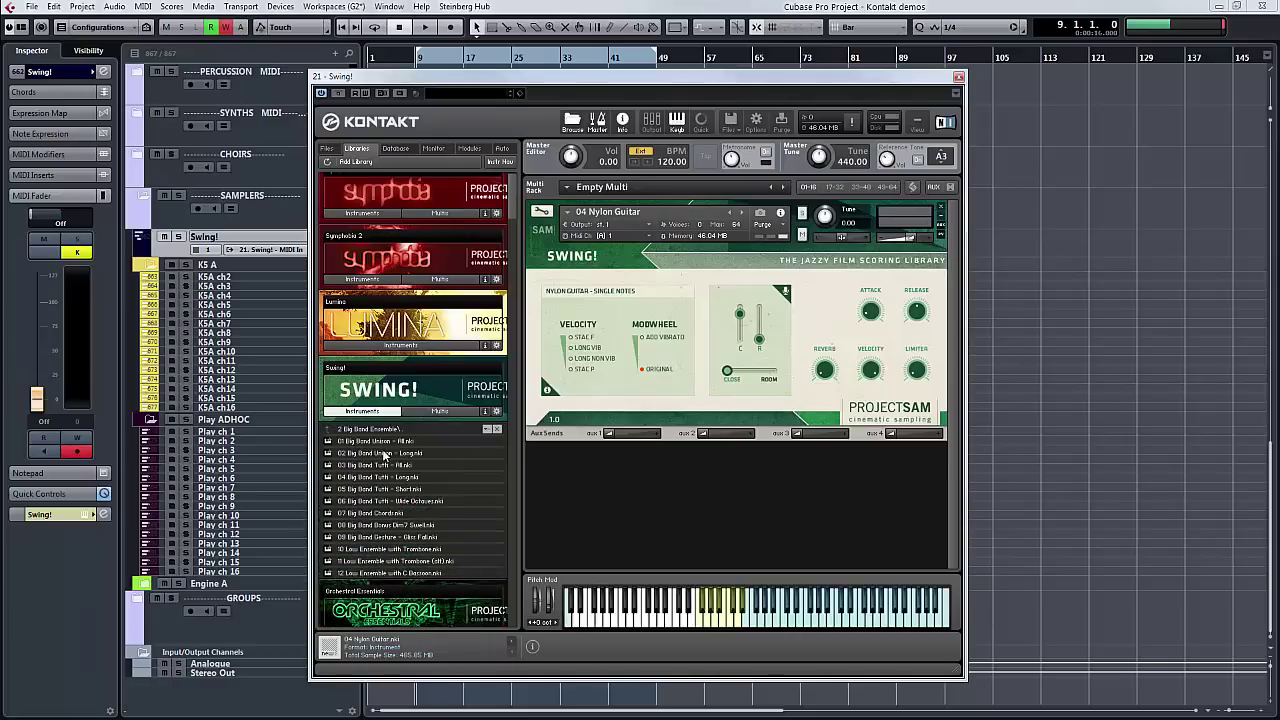
{"action": "left_click", "coordinate": [361, 443]}
{"action": "left_click_drag", "start_coordinate": [540, 424], "coordinate": [713, 397]}
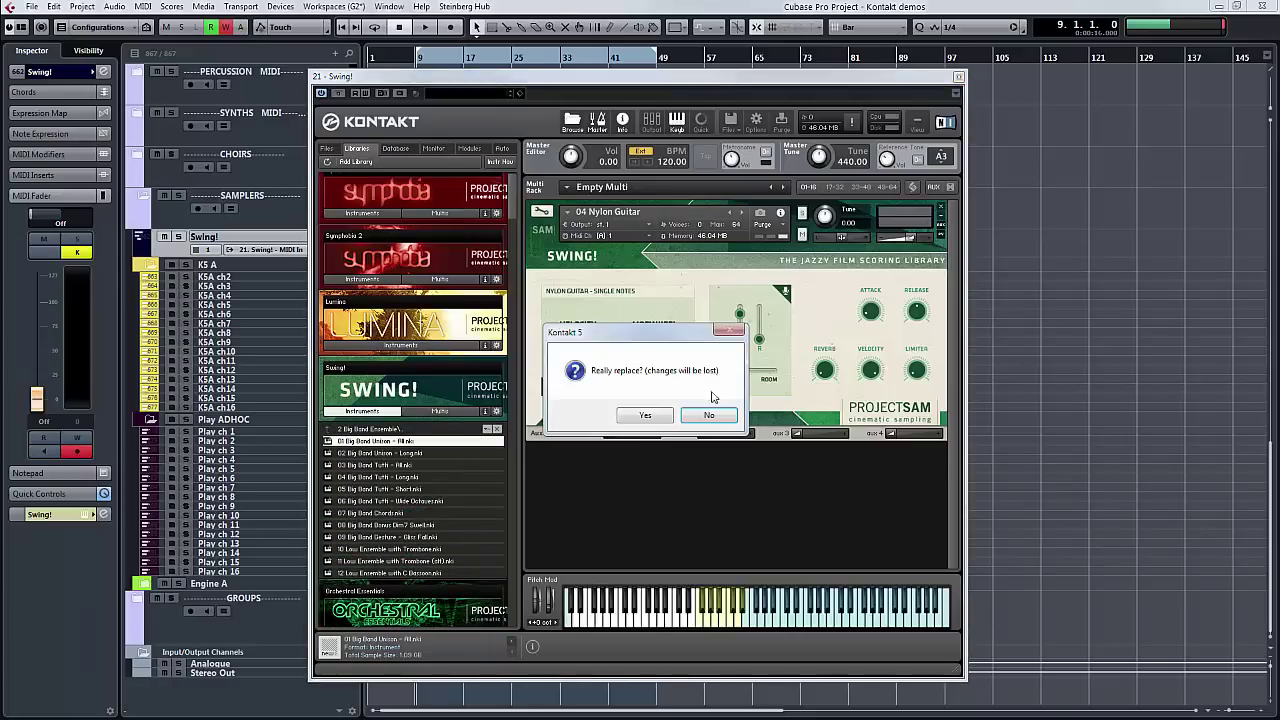
{"action": "left_click", "coordinate": [661, 412]}
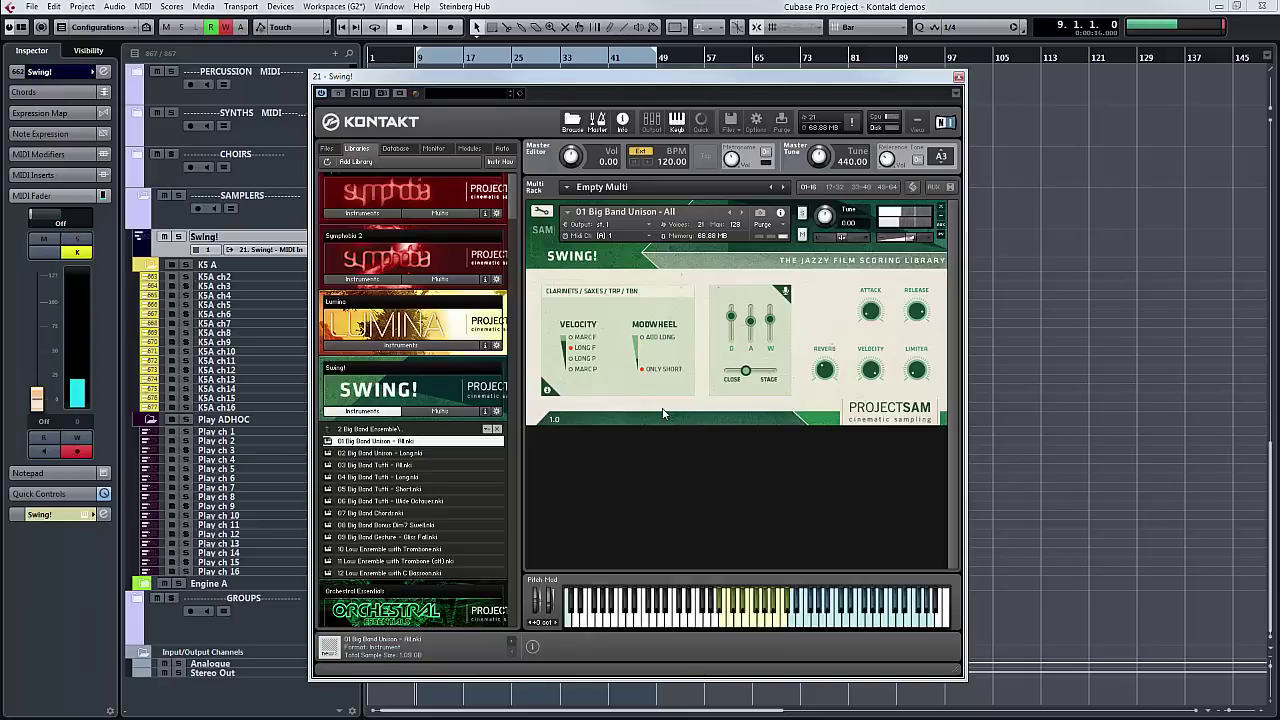
Load 02 Big Band Unison - Long and shift its mic mix slightly toward close.
{"action": "left_click", "coordinate": [393, 456]}
{"action": "left_click_drag", "start_coordinate": [612, 405], "coordinate": [614, 407]}
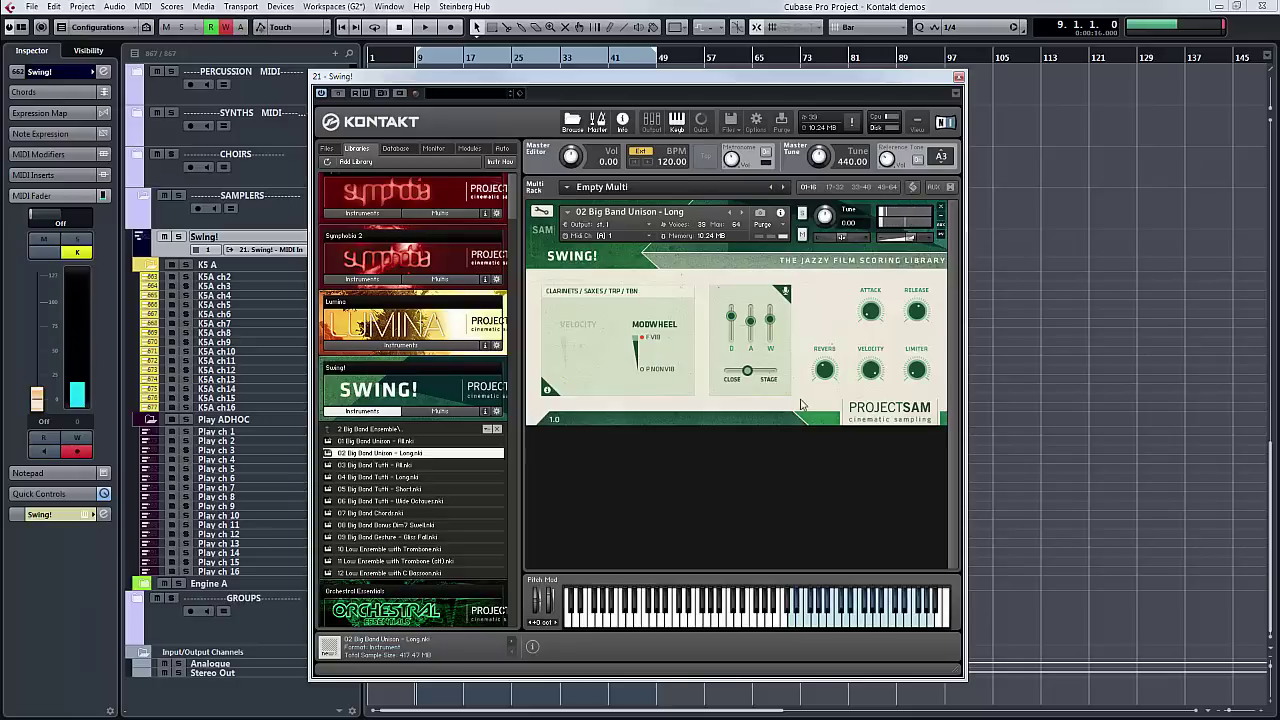
{"action": "mouse_move", "coordinate": [747, 375]}
{"action": "left_mouse_down"}
{"action": "mouse_move", "coordinate": [737, 379]}
{"action": "mouse_move", "coordinate": [768, 381]}
{"action": "left_mouse_up"}
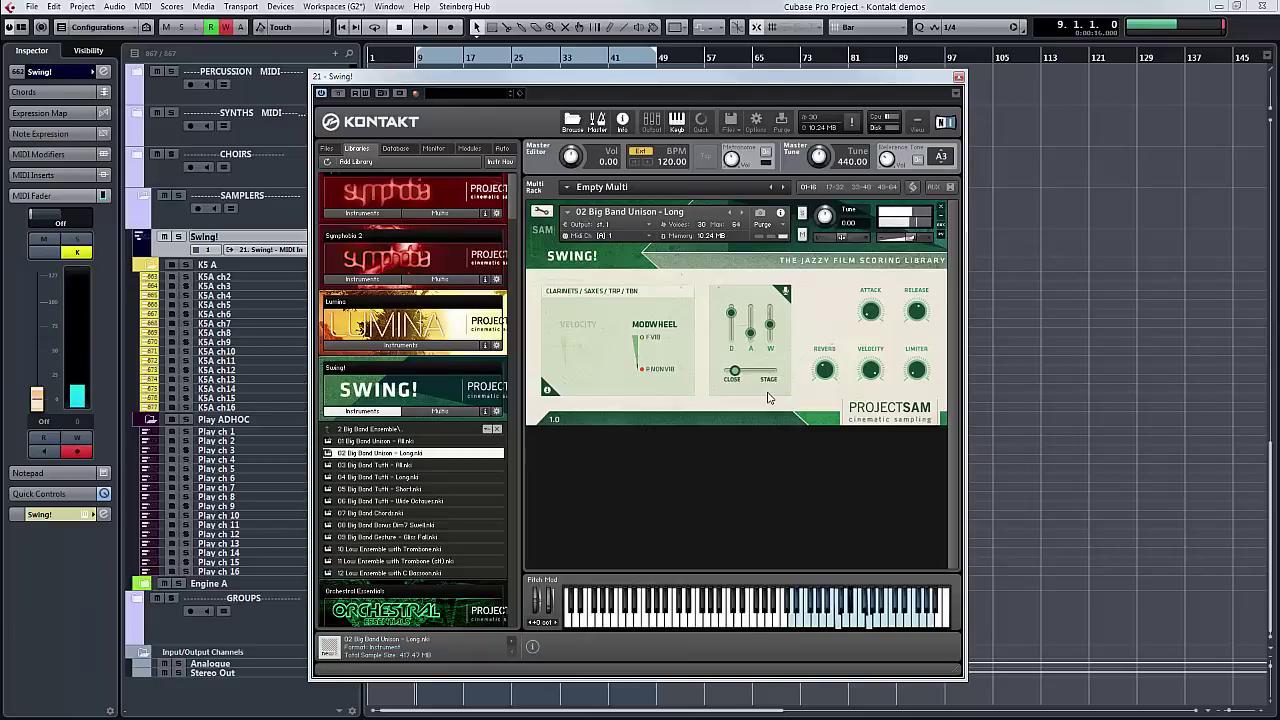
Load 03 Big Band Tutti - Fill over the current patch, confirming the replacement.
{"action": "double_click", "coordinate": [444, 466]}
{"action": "left_click_drag", "start_coordinate": [684, 378], "coordinate": [684, 378]}
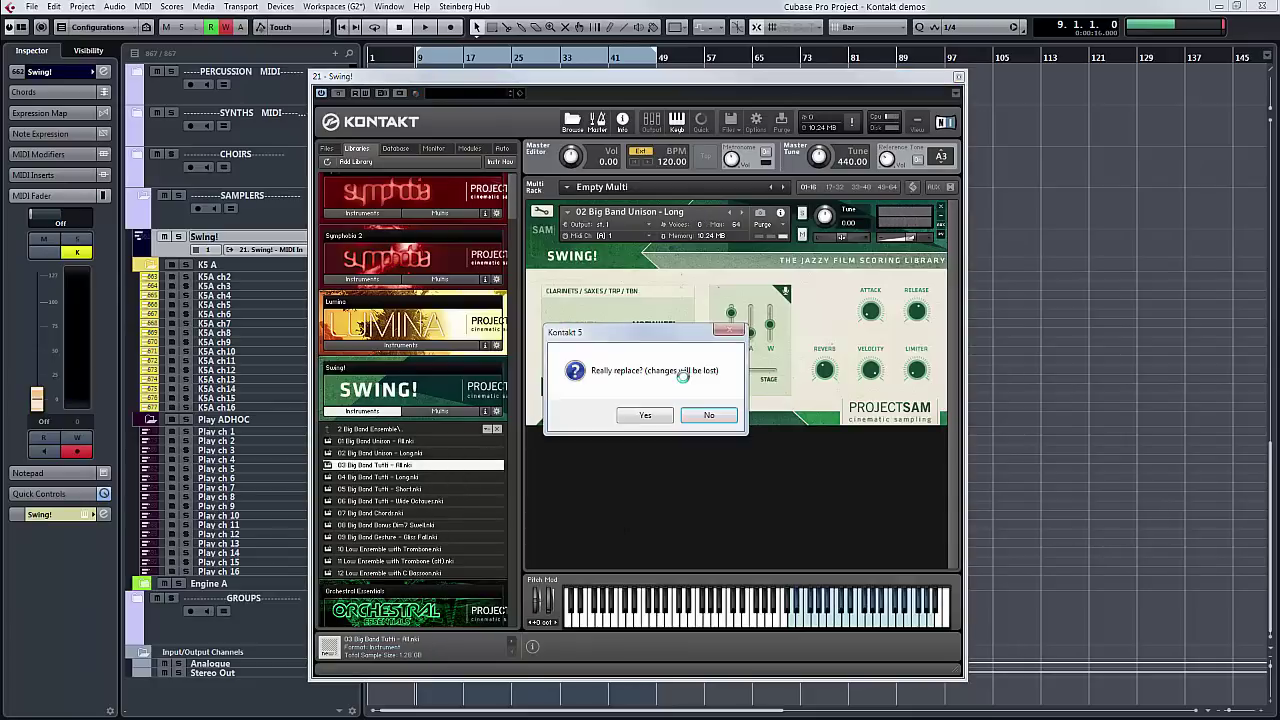
{"action": "left_click", "coordinate": [655, 420]}
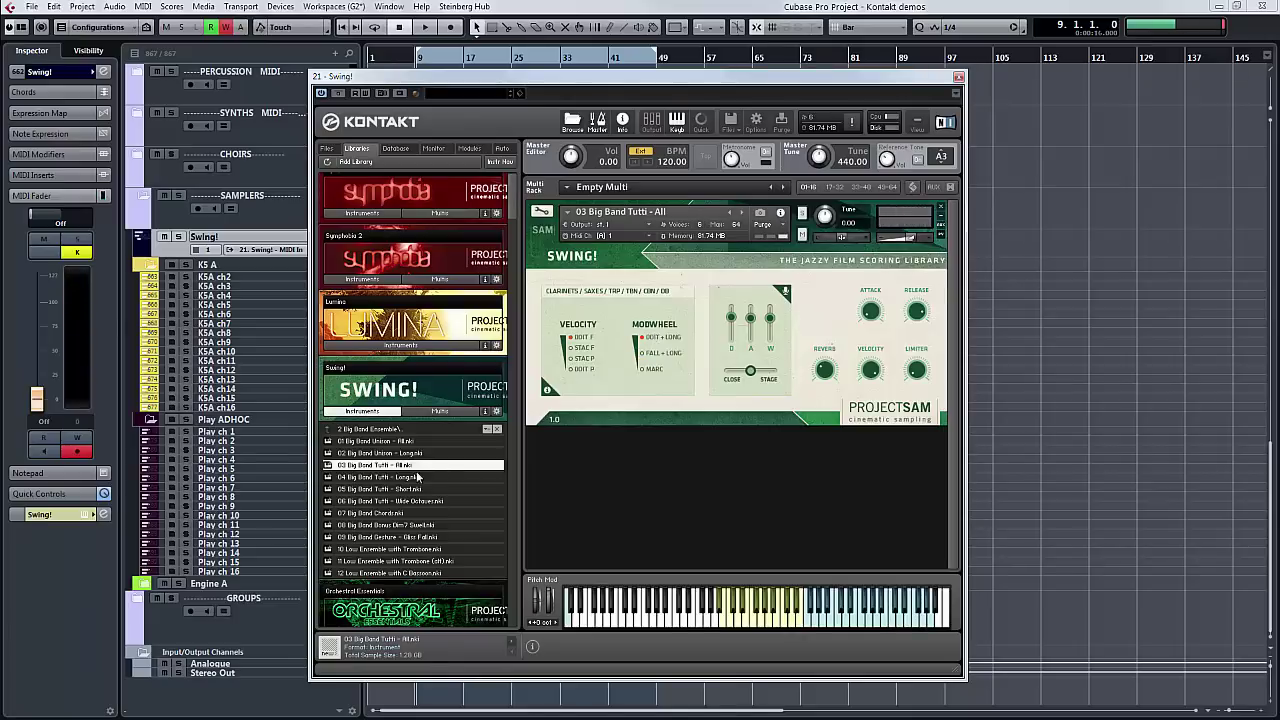
Load 04 Big Band Tutti - Long.nki onto the rack instrument in place of Tutti - Fill.
{"action": "left_click_drag", "start_coordinate": [417, 481], "coordinate": [691, 350]}
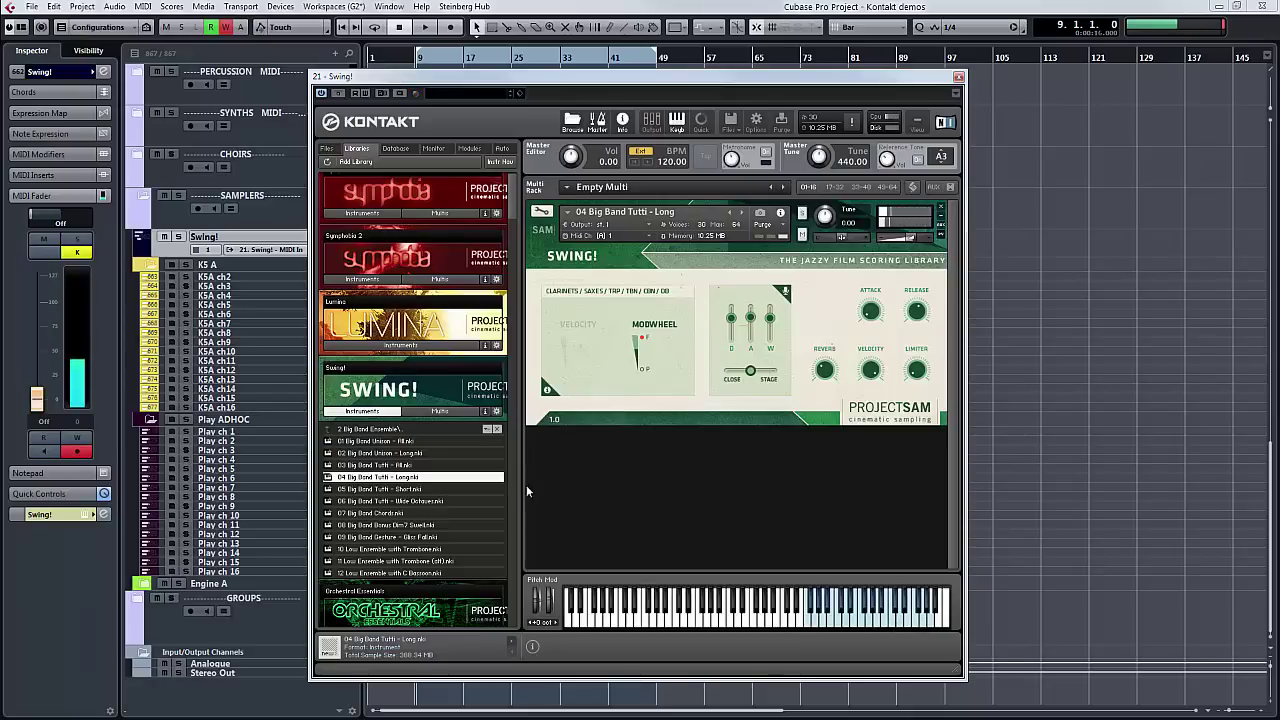
Load 05 Big Band Tutti - Short.nki onto the rack instrument, replacing Tutti - Long.
{"action": "left_click", "coordinate": [473, 488]}
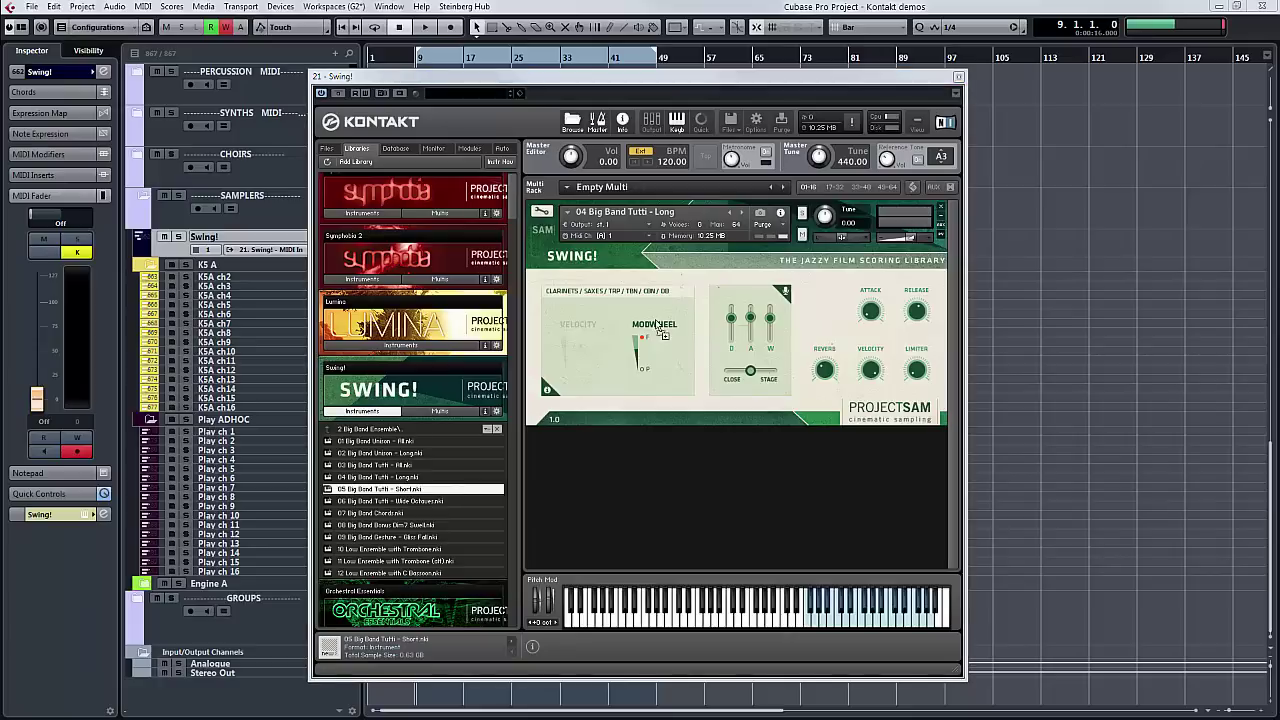
{"action": "left_click_drag", "start_coordinate": [658, 323], "coordinate": [664, 350]}
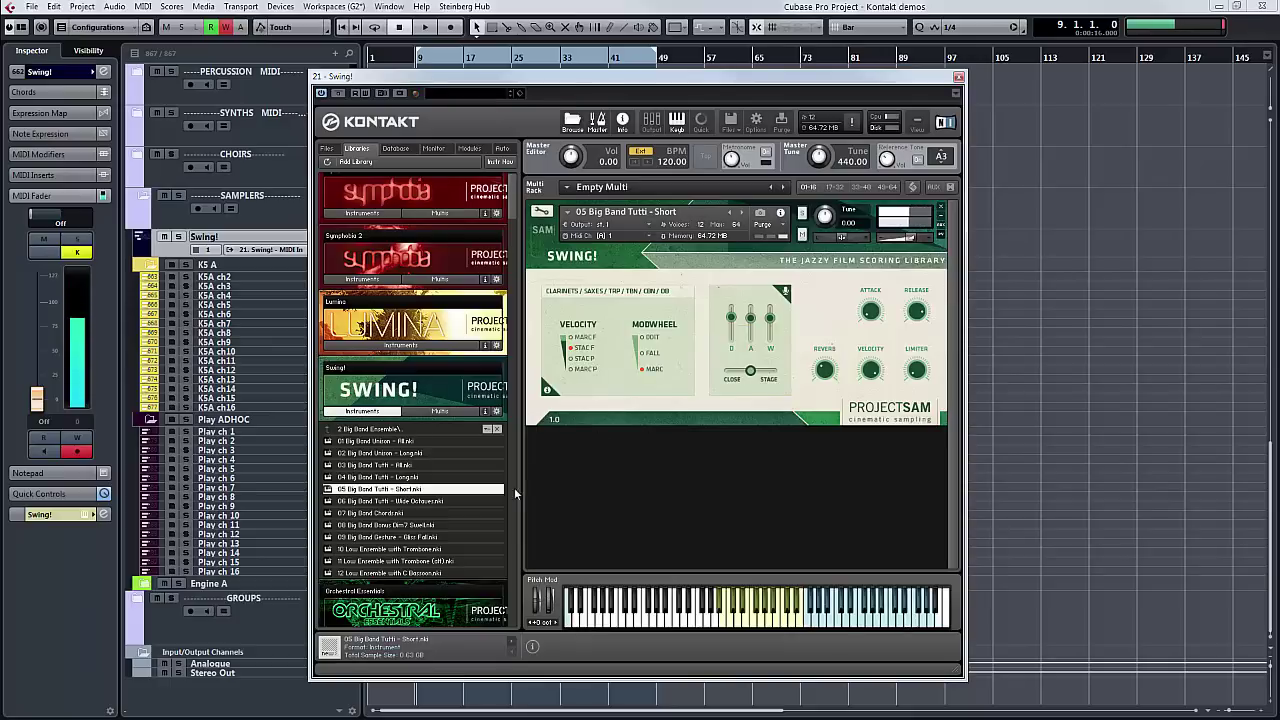
Load 06 Big Band Tutti - Wide Octaves.nki onto the Swing! instrument, replacing Tutti - Short.
{"action": "left_click", "coordinate": [433, 503]}
{"action": "left_click_drag", "start_coordinate": [435, 501], "coordinate": [671, 318]}
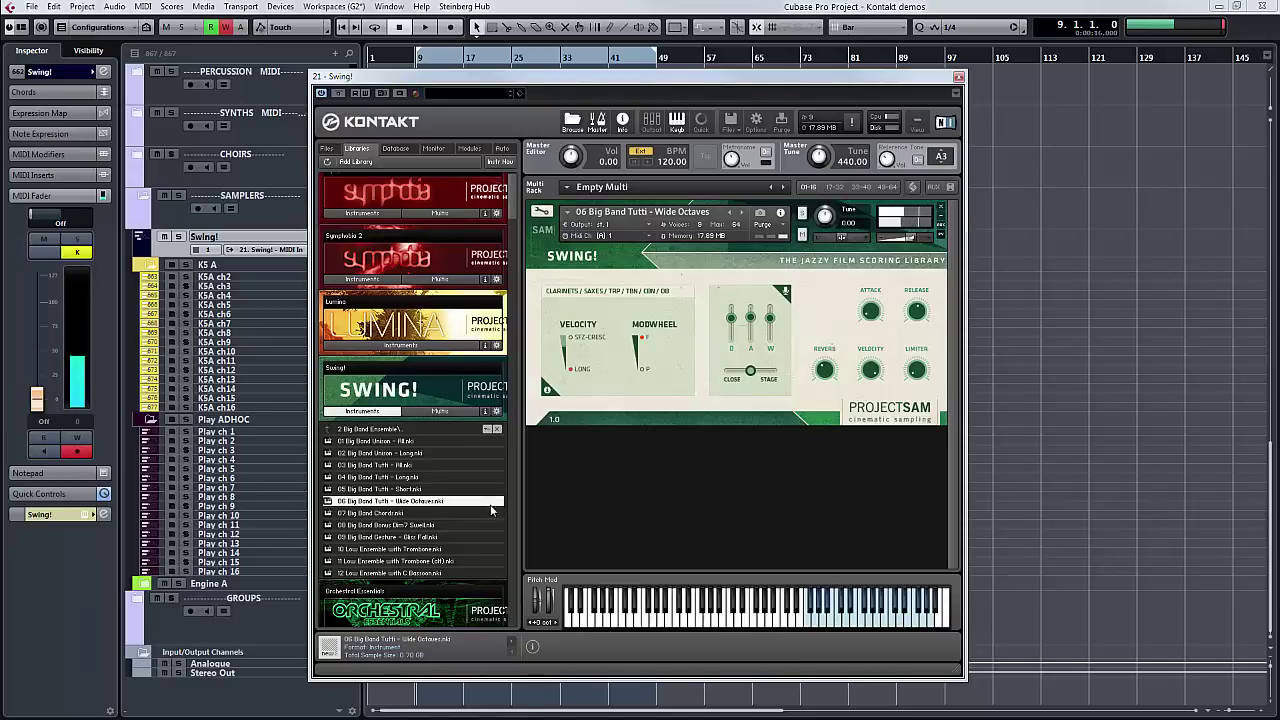
Load 07 Big Band Chords.nki onto the rack instrument, replacing Wide Octaves.
{"action": "left_click", "coordinate": [450, 514]}
{"action": "left_click_drag", "start_coordinate": [415, 511], "coordinate": [693, 378]}
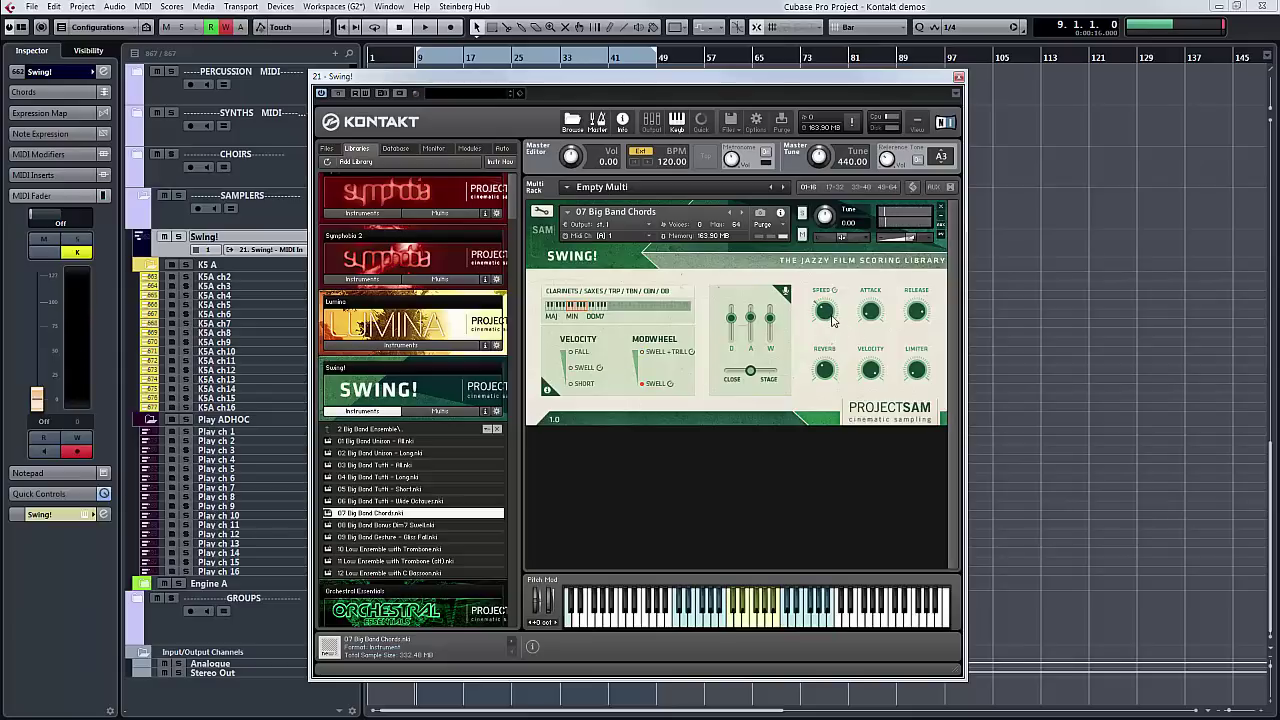
Set the Chords SPEED to 157% then 135%, then replace it with 08 Big Band Bonus Dim7 Swell.
{"action": "left_click_drag", "start_coordinate": [832, 320], "coordinate": [840, 290]}
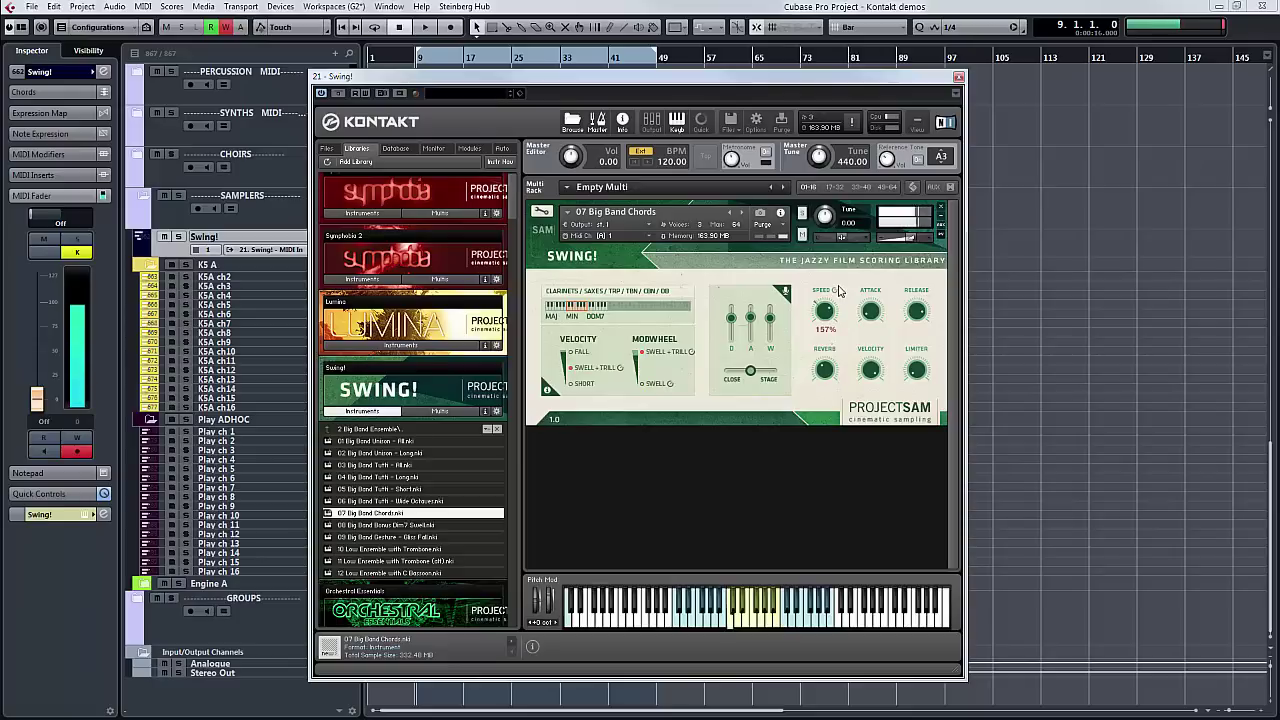
{"action": "left_click_drag", "start_coordinate": [824, 310], "coordinate": [821, 320]}
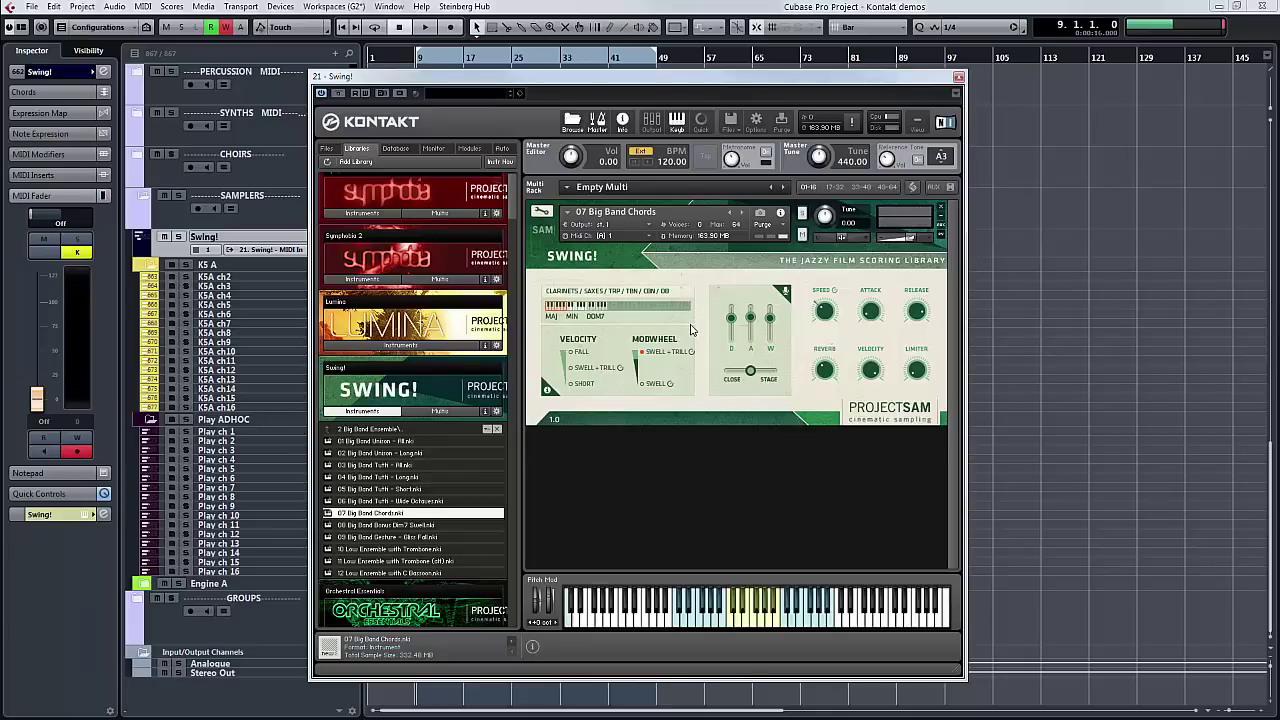
{"action": "left_click_drag", "start_coordinate": [446, 524], "coordinate": [686, 331]}
{"action": "left_click", "coordinate": [646, 415]}
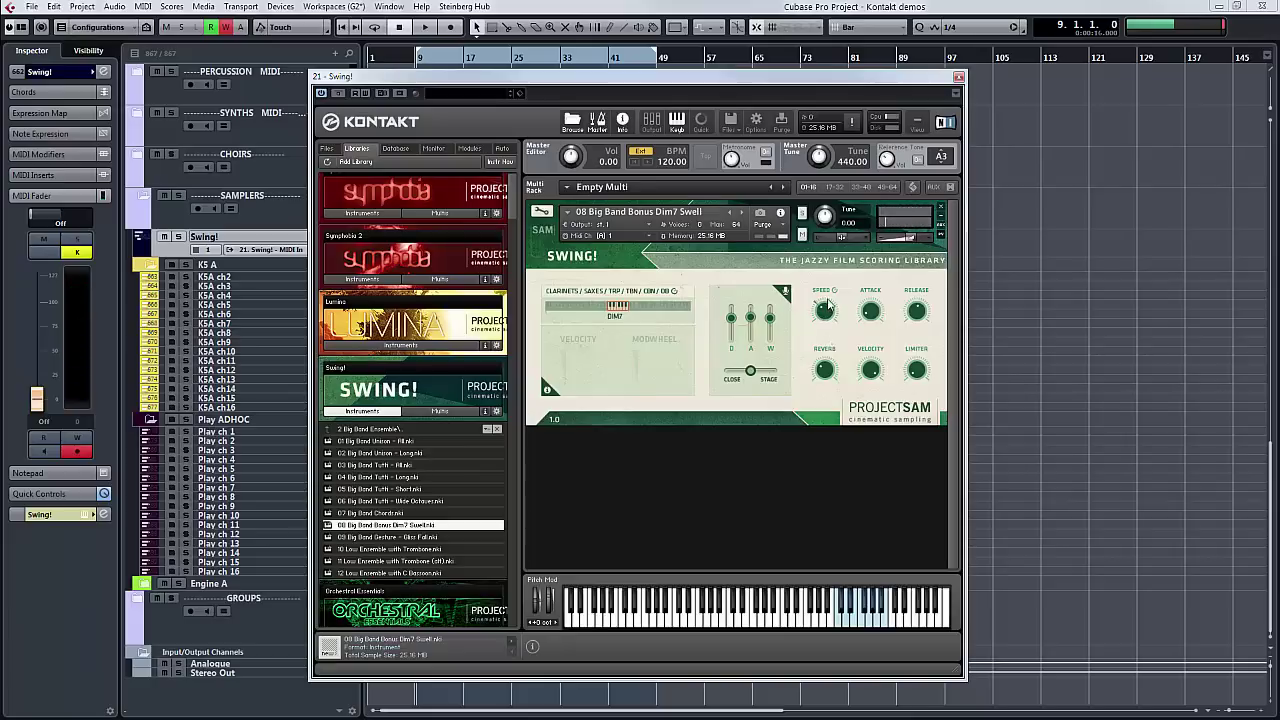
{"action": "left_click_drag", "start_coordinate": [827, 312], "coordinate": [834, 298]}
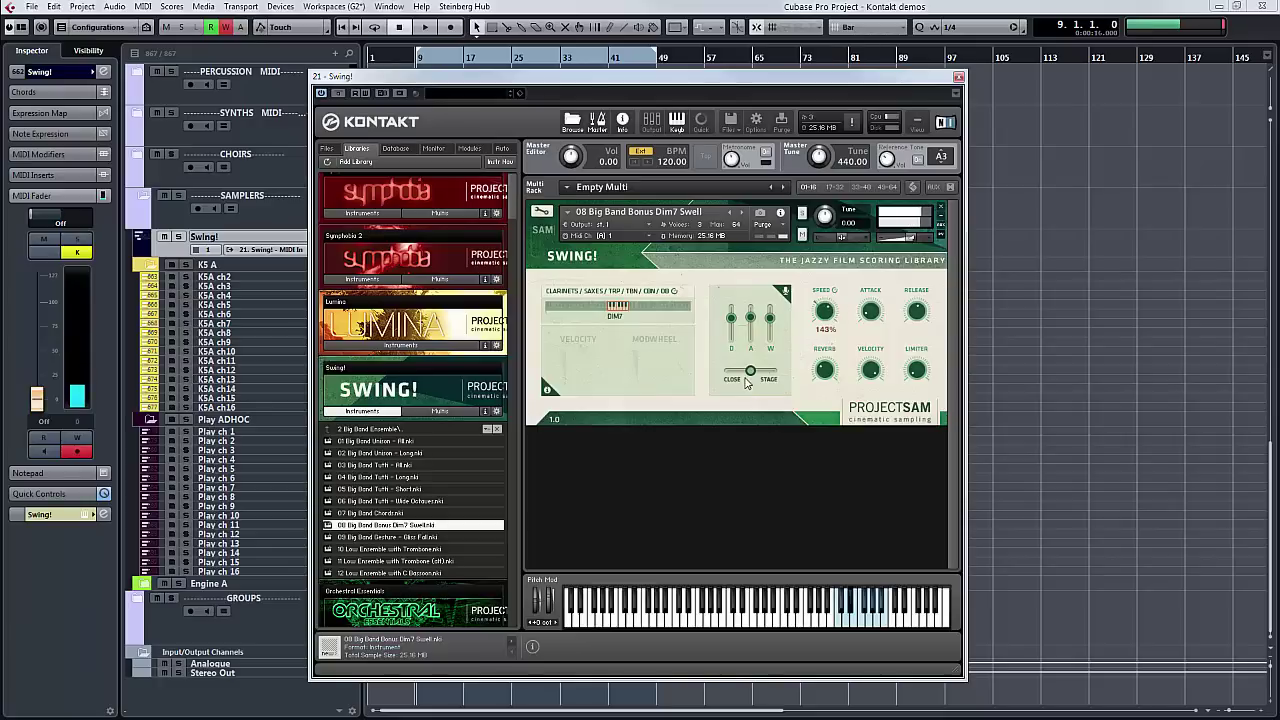
{"action": "left_click_drag", "start_coordinate": [750, 372], "coordinate": [737, 372]}
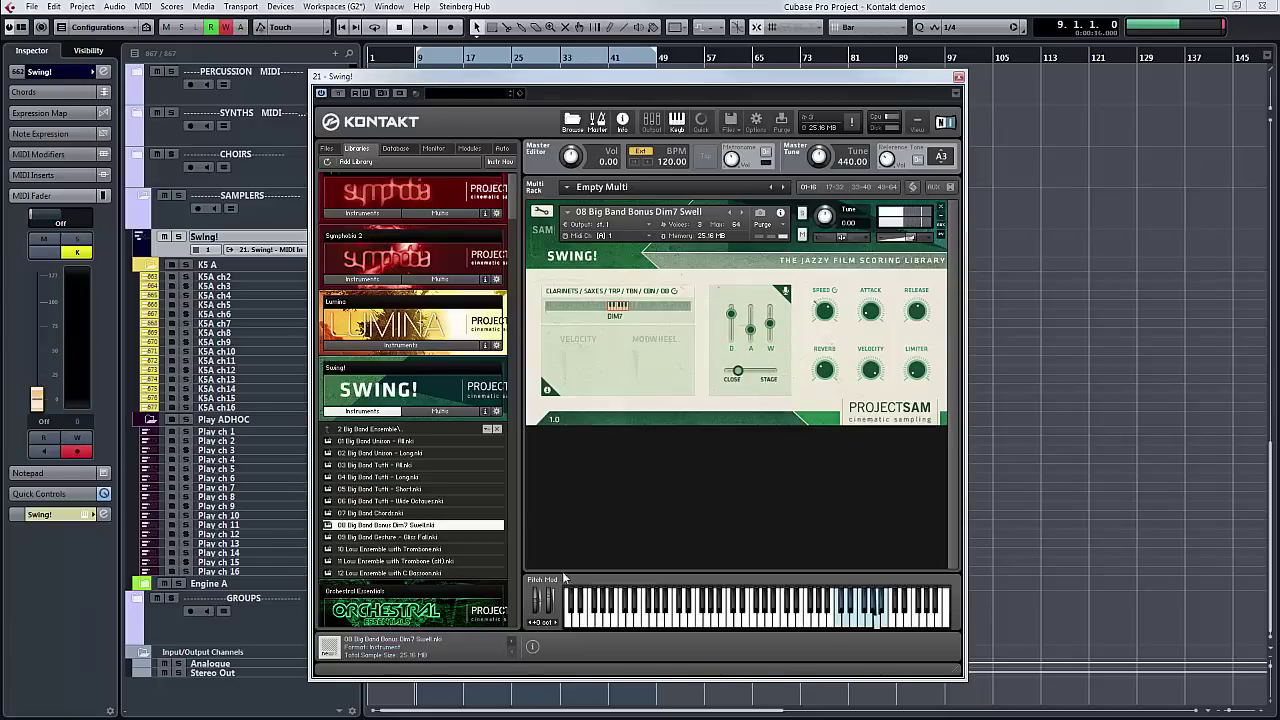
Load 09 Big Band Gesture - Gliss Fall over the instrument, then load 10 Low Ensemble with Trombone.
{"action": "left_click", "coordinate": [406, 539]}
{"action": "left_click_drag", "start_coordinate": [645, 403], "coordinate": [665, 386]}
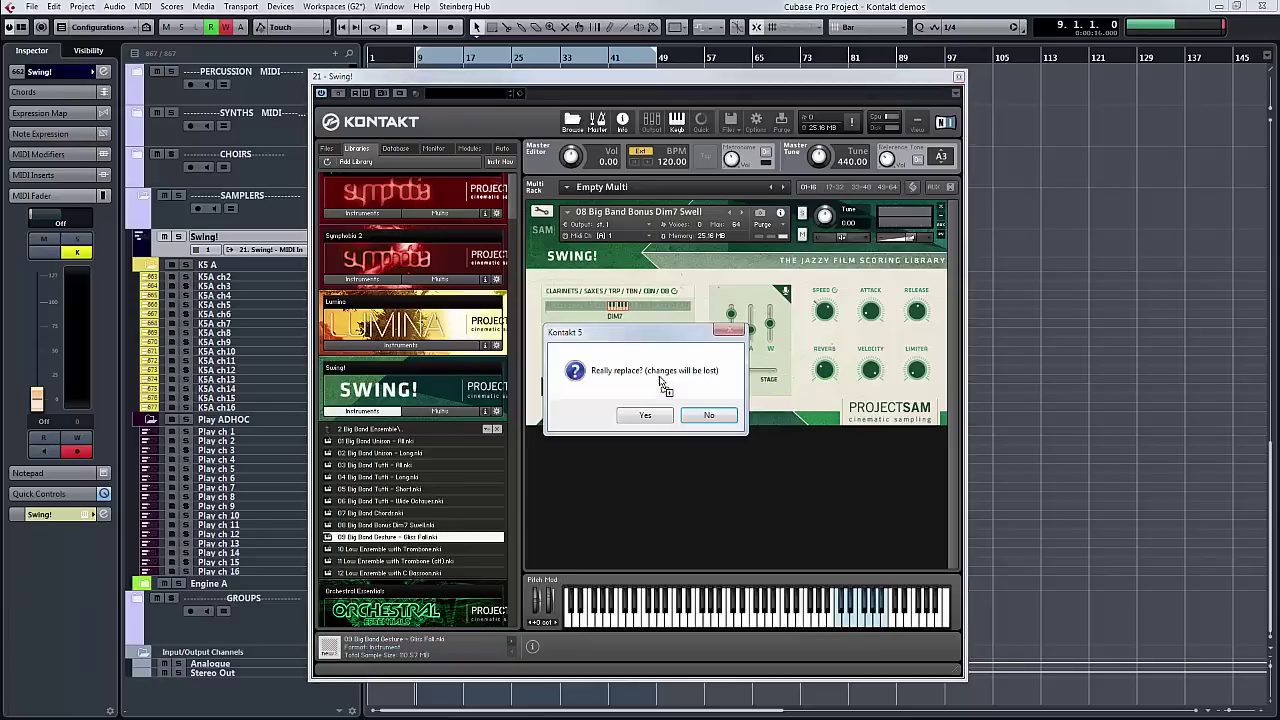
{"action": "left_click", "coordinate": [665, 416]}
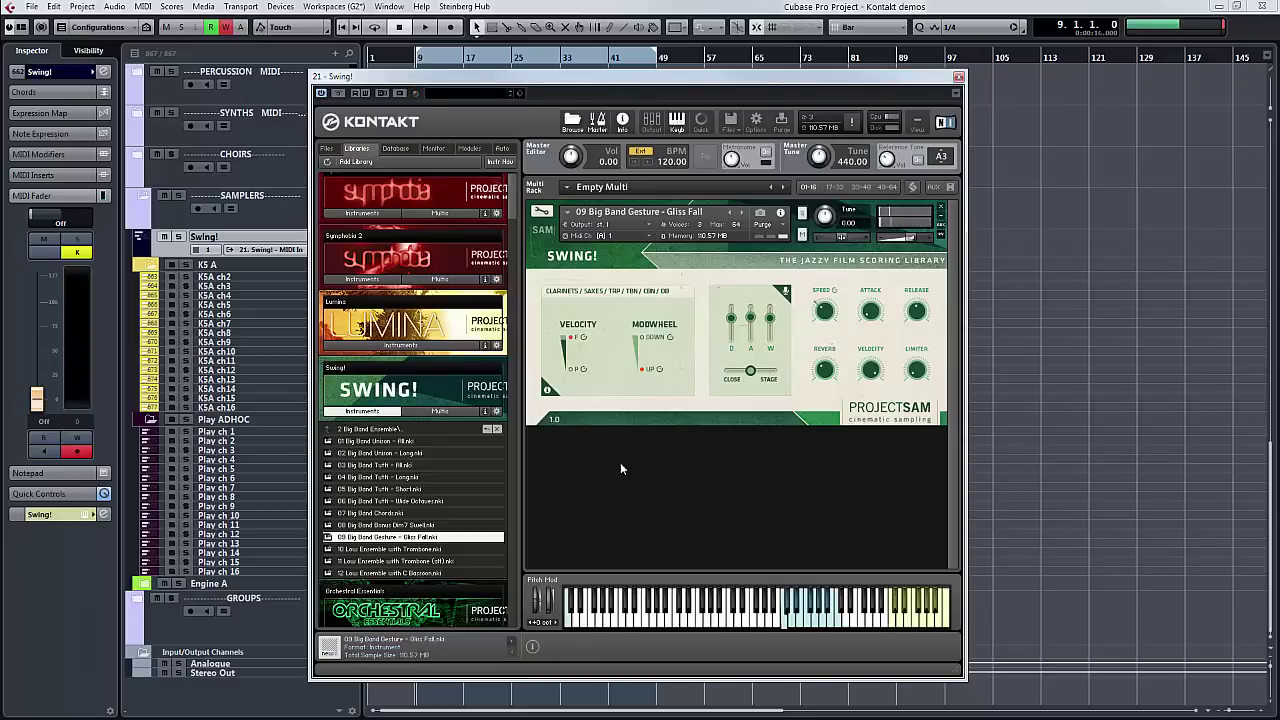
{"action": "left_click_drag", "start_coordinate": [401, 553], "coordinate": [671, 337]}
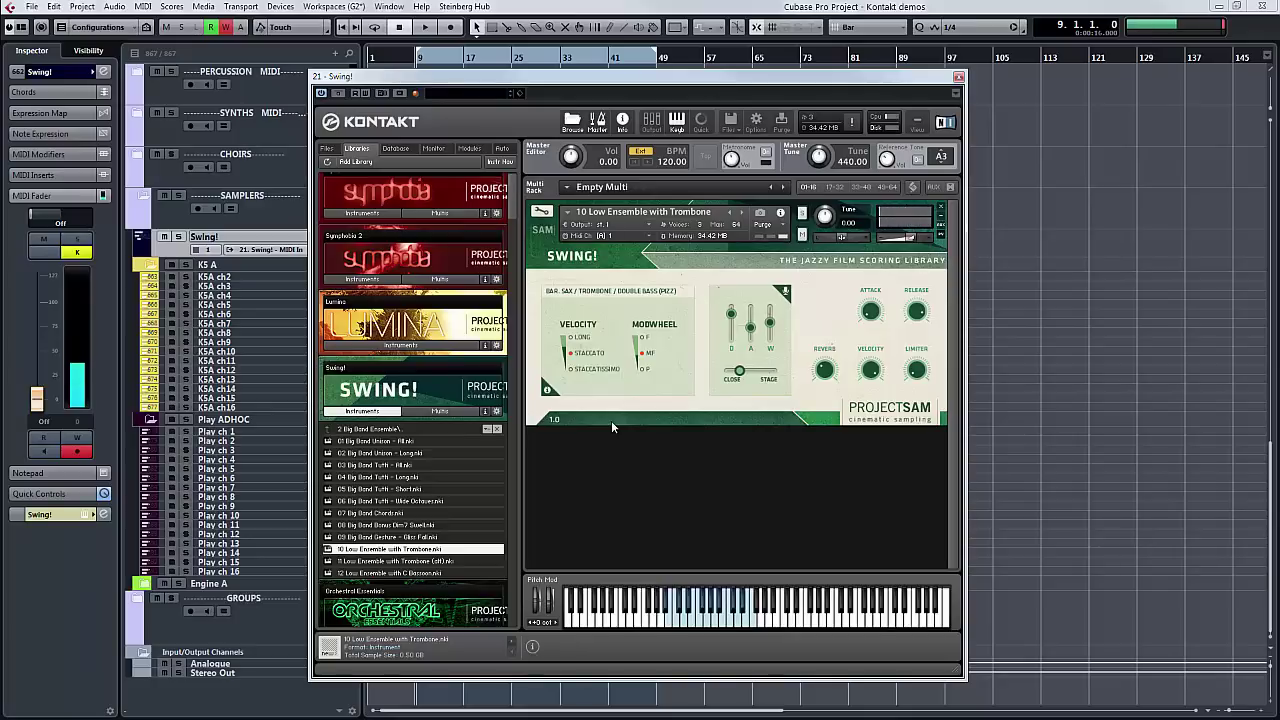
Select 11 Low Ensemble with Trombone (alt), then load 12 Low Ensemble with C Bassoon into the rack.
{"action": "left_click", "coordinate": [436, 562]}
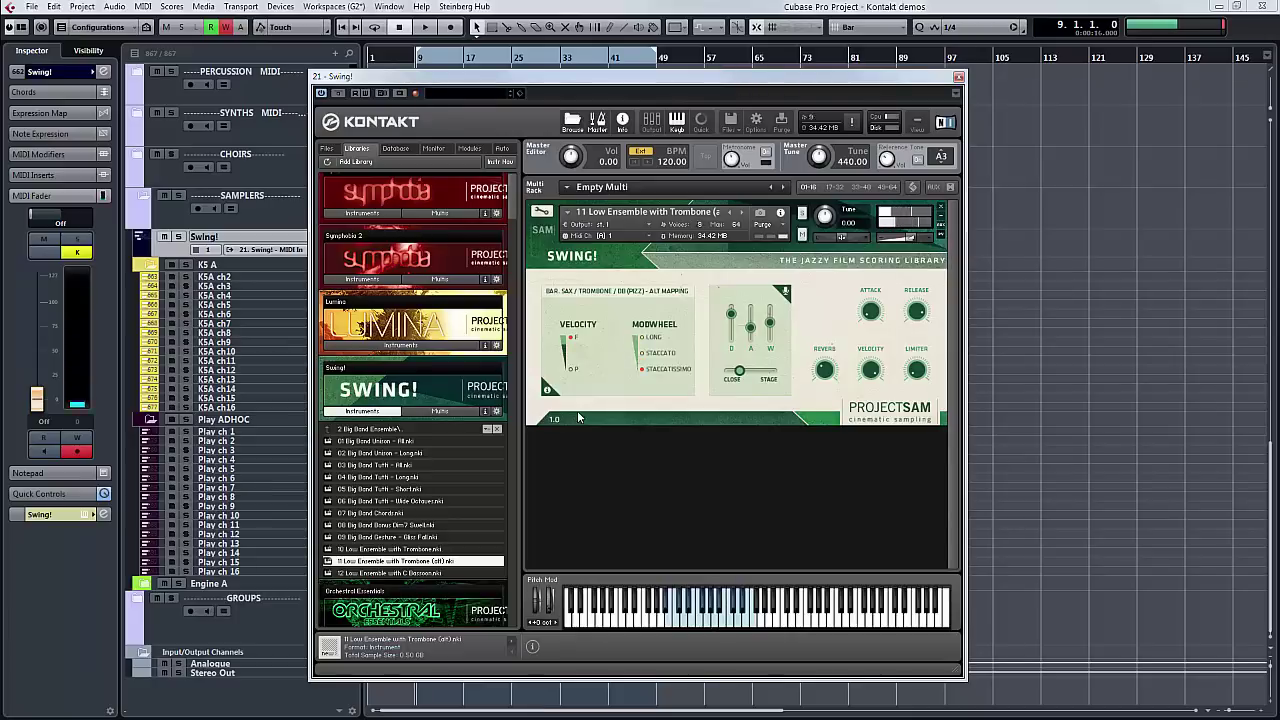
{"action": "left_click_drag", "start_coordinate": [428, 578], "coordinate": [727, 343]}
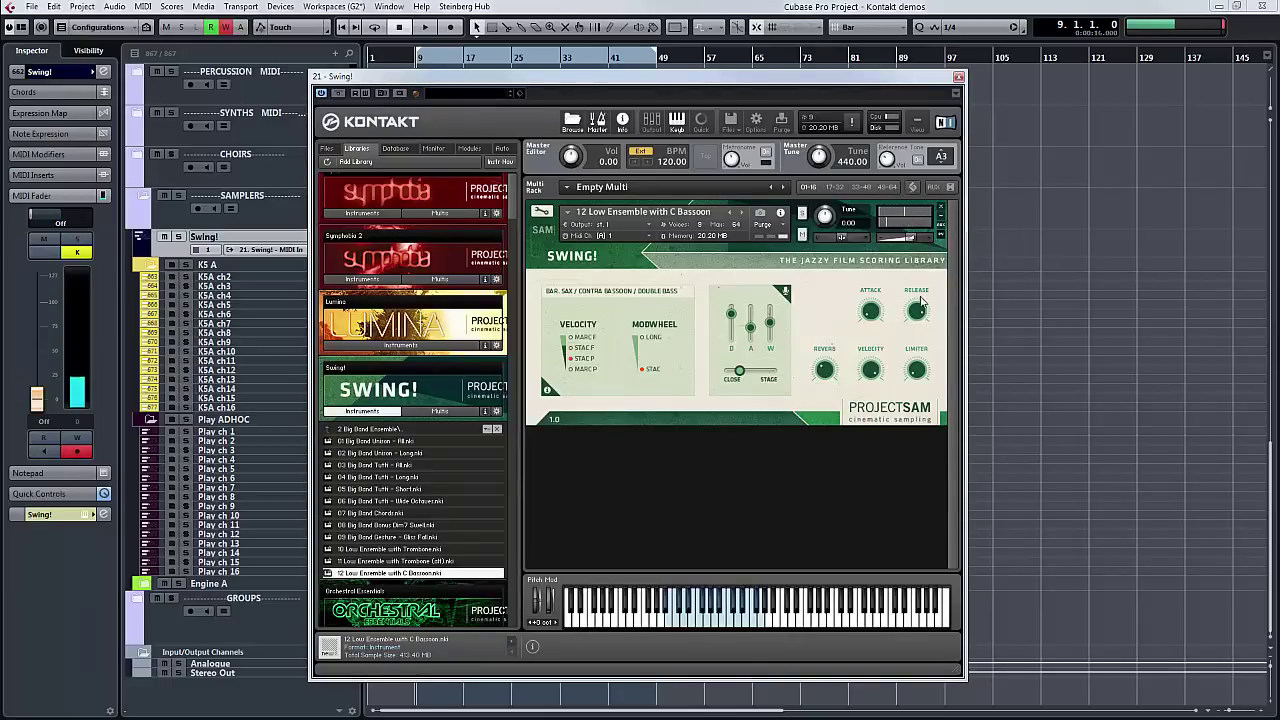
Turn the C Bassoon ensemble's Release knob to 125.0 ms.
{"action": "left_click_drag", "start_coordinate": [915, 316], "coordinate": [915, 310]}
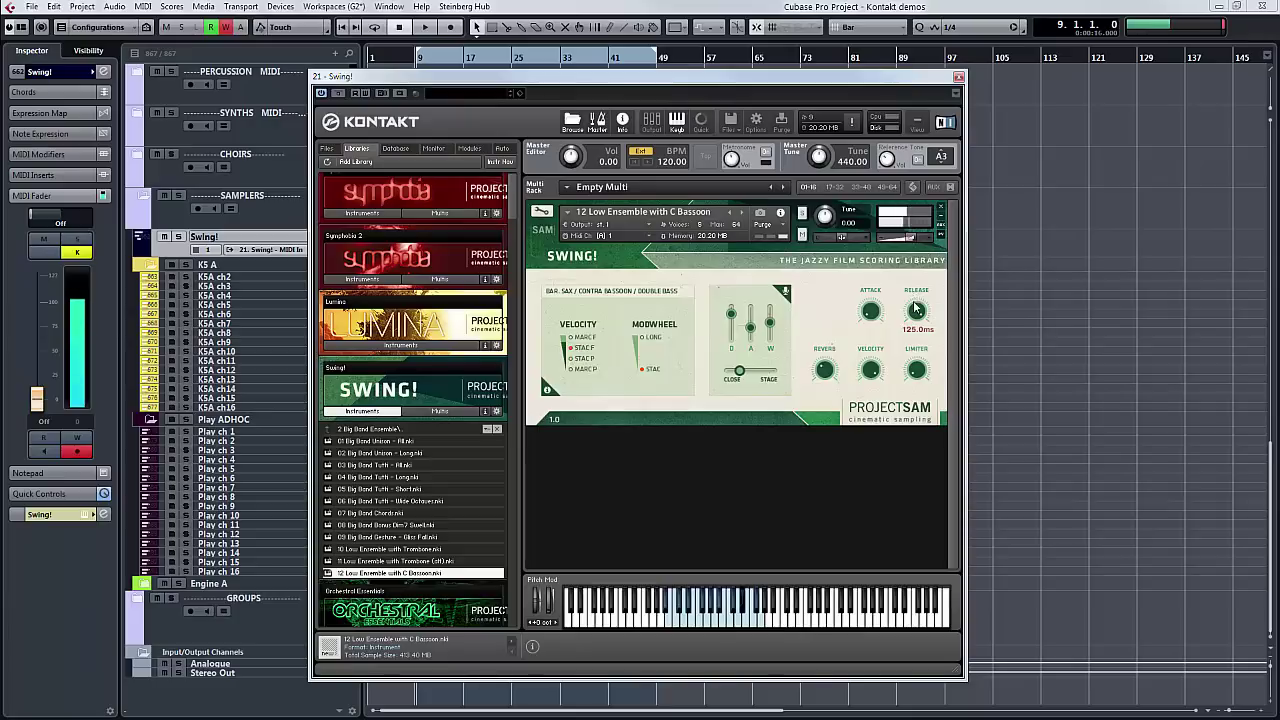
From the 3 Sax Section folder, load 01 Sax Ensemble Unison - Short in place of the bassoon patch.
{"action": "left_click", "coordinate": [395, 431]}
{"action": "left_click", "coordinate": [387, 455]}
{"action": "left_click", "coordinate": [387, 442]}
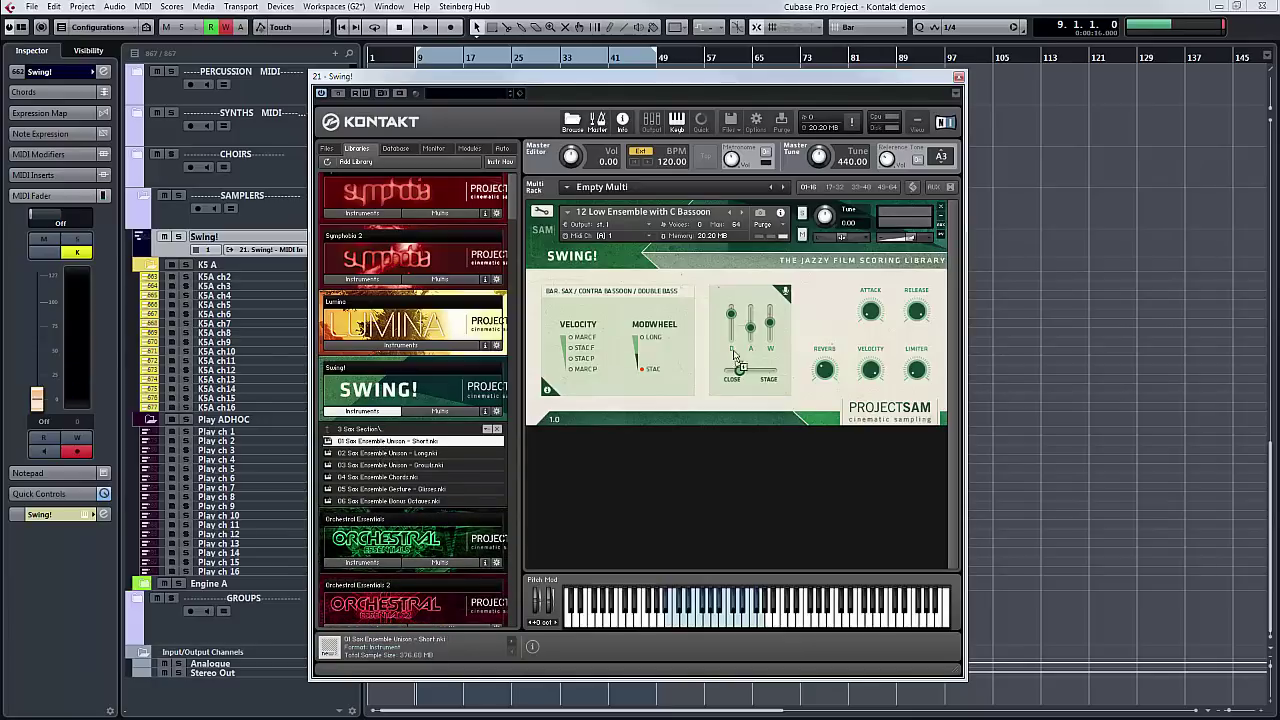
{"action": "left_click_drag", "start_coordinate": [689, 346], "coordinate": [690, 348]}
{"action": "left_click", "coordinate": [648, 416]}
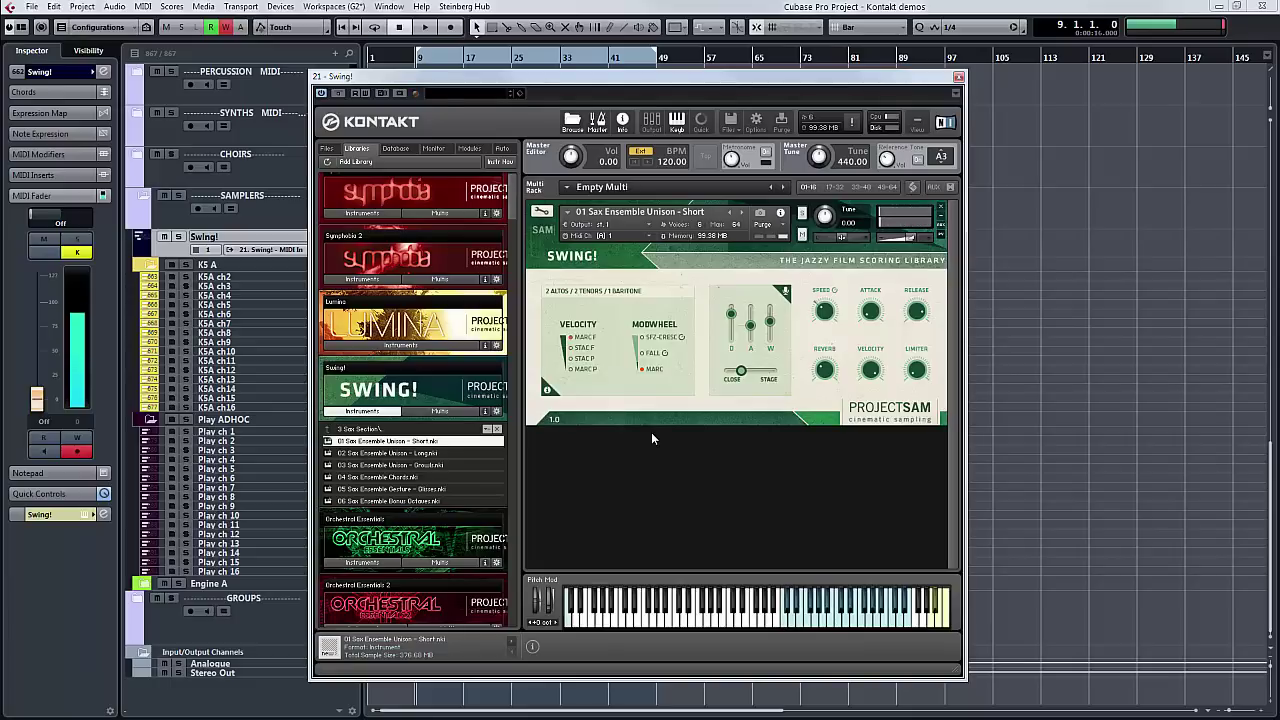
Select 02 Sax Ensemble Unison - Long.nki in the Sax Section browser list.
{"action": "left_click", "coordinate": [413, 455]}
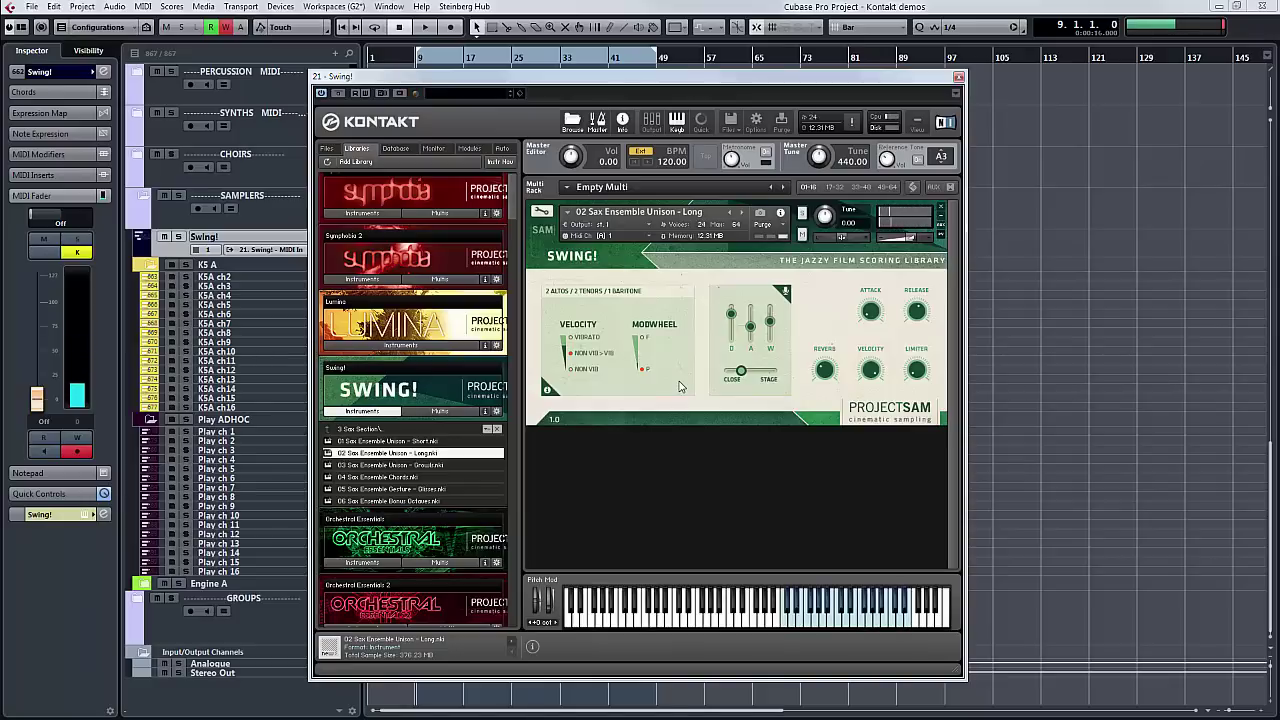
Load 03 Sax Ensemble Unison - Growls.nki in place of the Long patch.
{"action": "key", "text": "Down"}
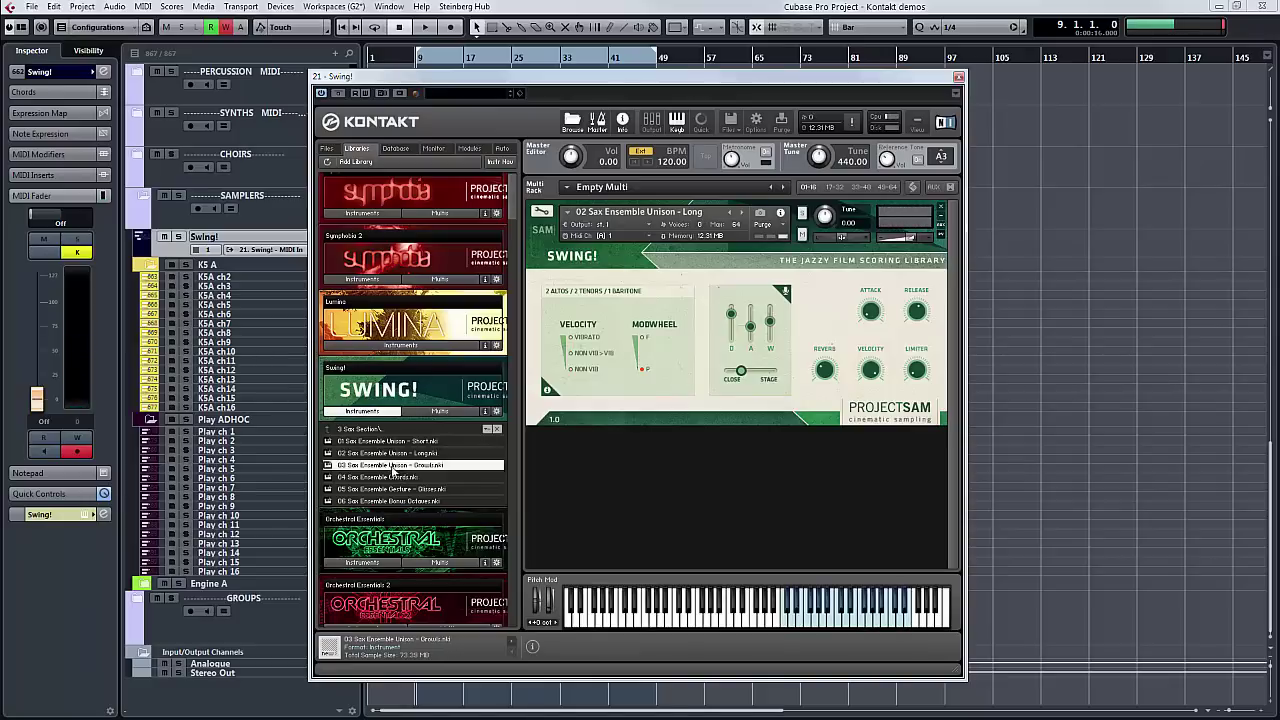
{"action": "key", "text": "Return"}
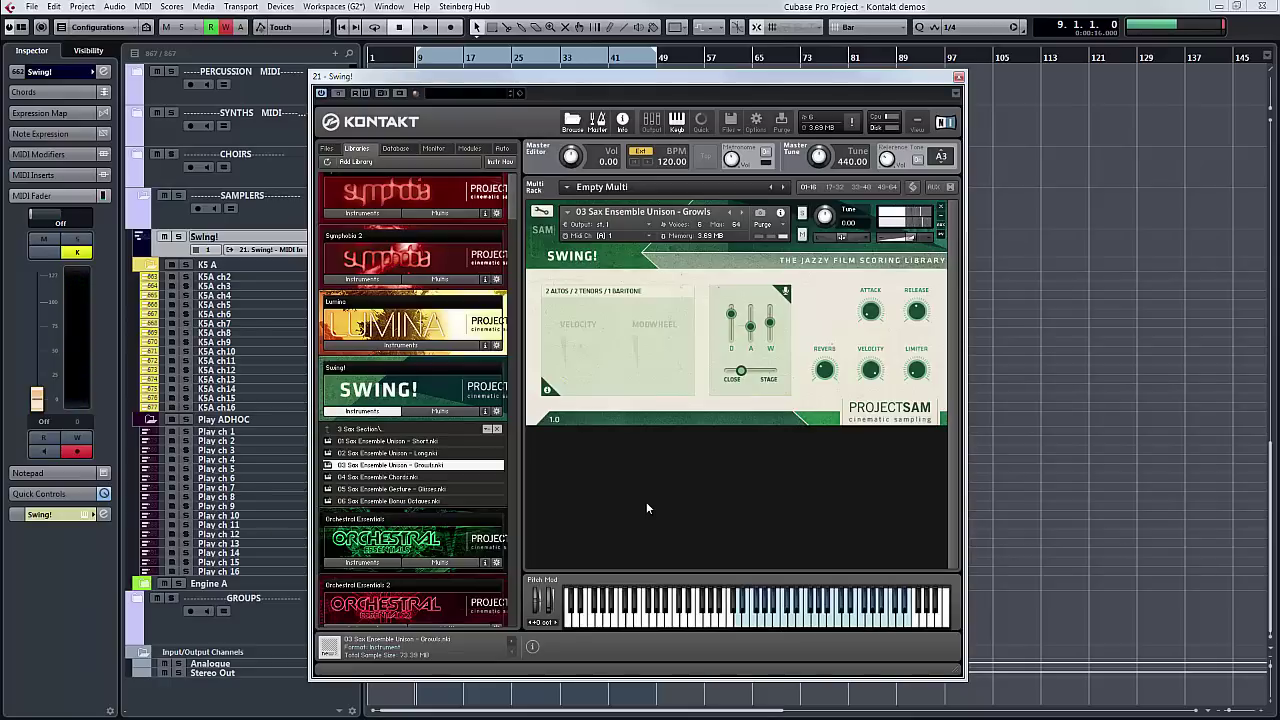
Load and audition 04 Sax Ensemble Chords, then drag 05 Sax Ensemble Gesture - Glisses onto the rack.
{"action": "left_click", "coordinate": [412, 479]}
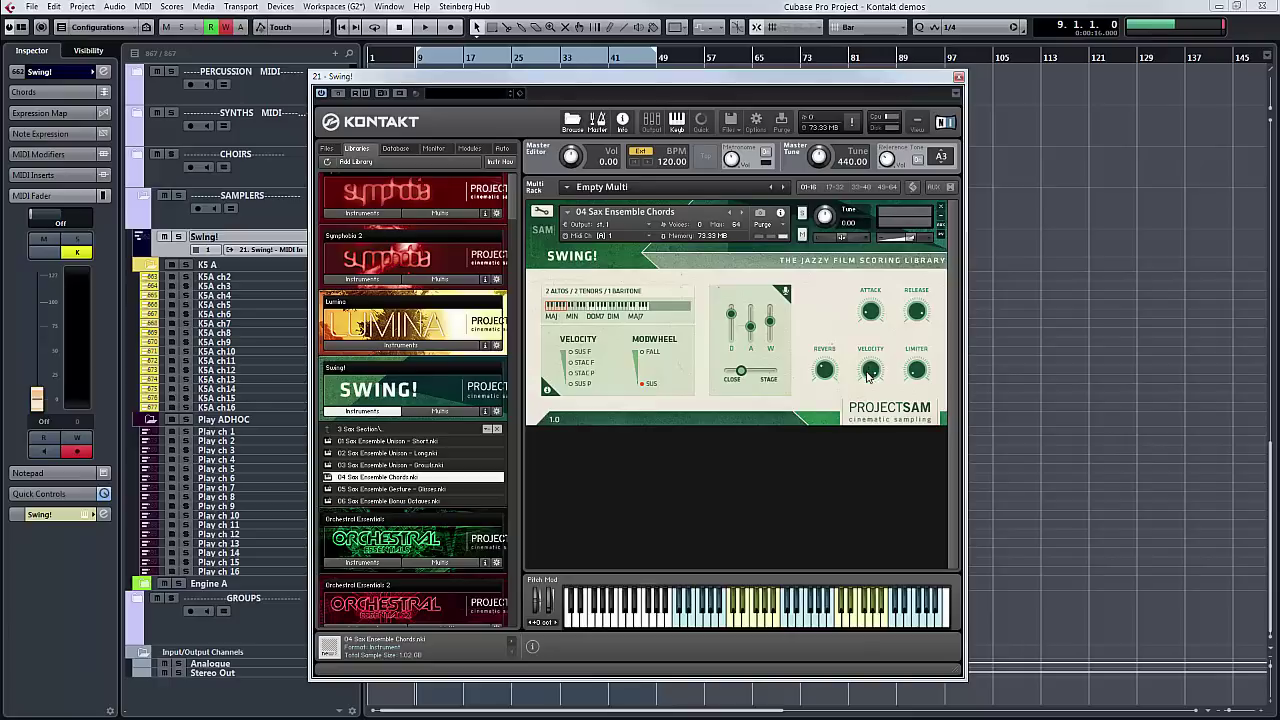
{"action": "mouse_move", "coordinate": [870, 370]}
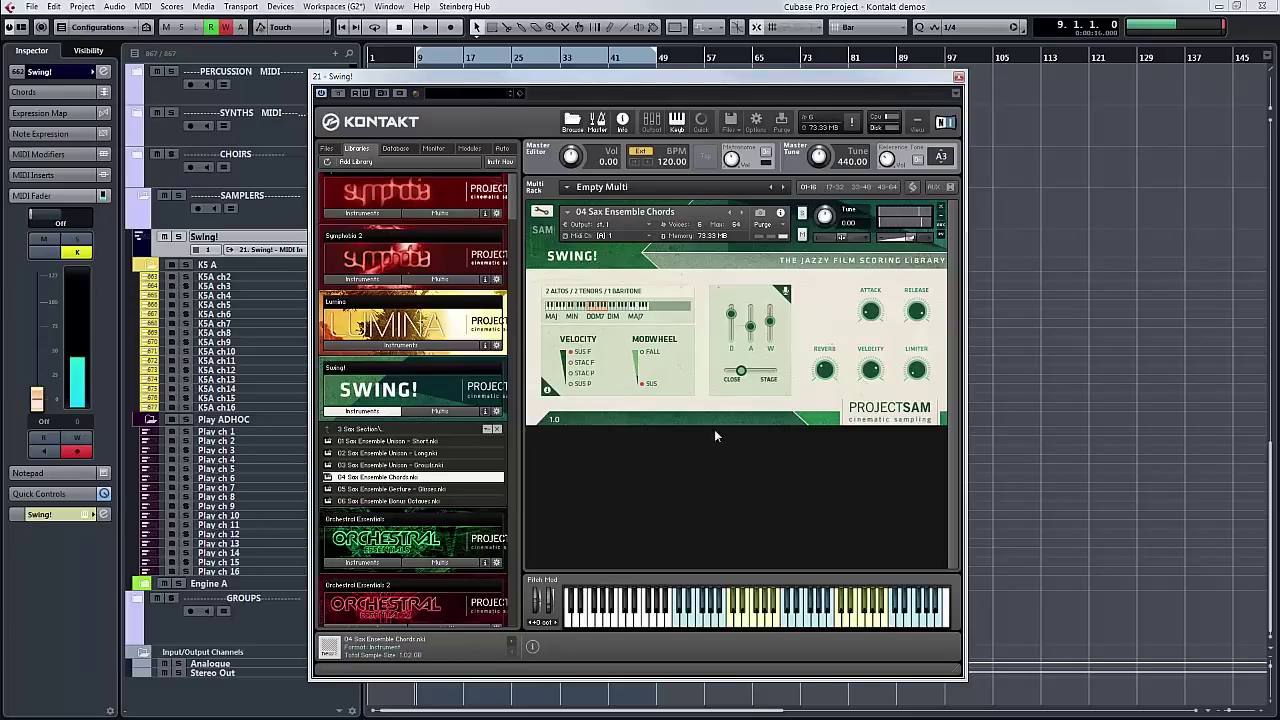
{"action": "left_click", "coordinate": [440, 490]}
{"action": "left_click_drag", "start_coordinate": [440, 492], "coordinate": [704, 360]}
Confirm replacing the sax chords instrument with 05 Sax Ensemble Gesture - Glisses.
{"action": "left_click", "coordinate": [655, 426]}
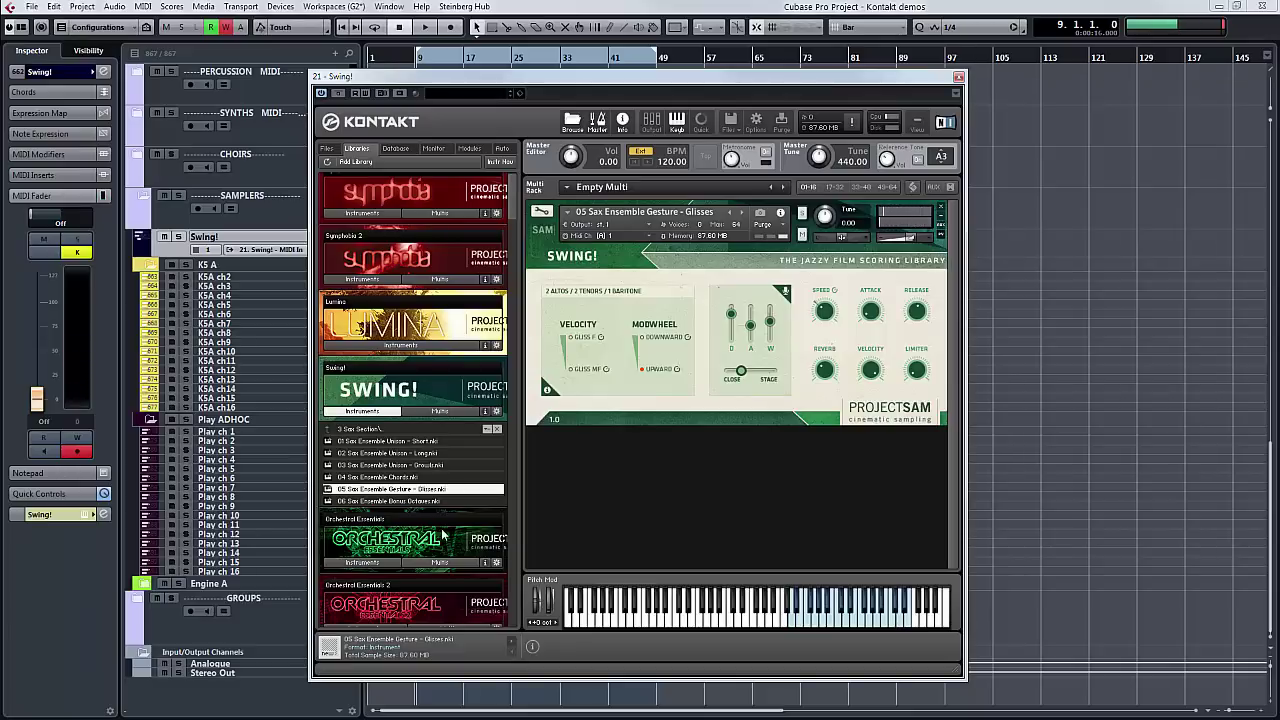
Load 06 Sax Ensemble Bonus Octaves.nki in place of the Glisses patch.
{"action": "left_click", "coordinate": [410, 502]}
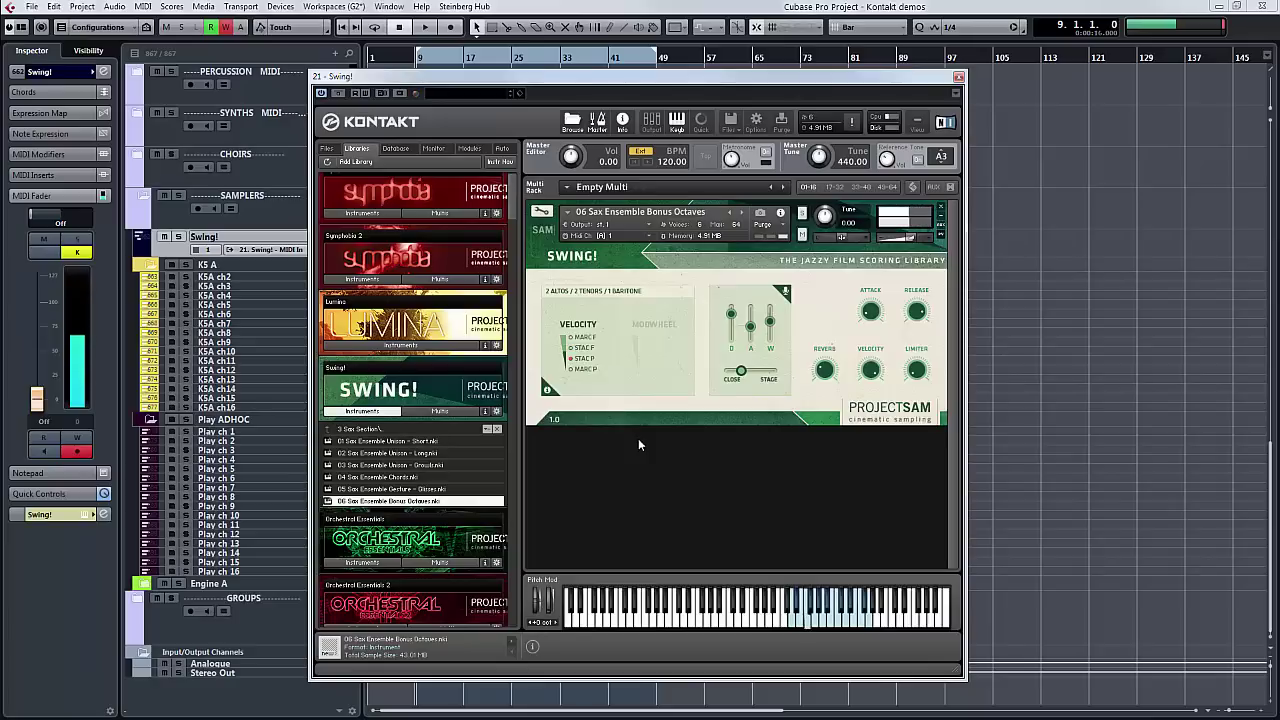
Load 01 Trumpet Section Mutes - Short from the Swing! Brass Section folder.
{"action": "left_click", "coordinate": [409, 430]}
{"action": "left_click", "coordinate": [383, 466]}
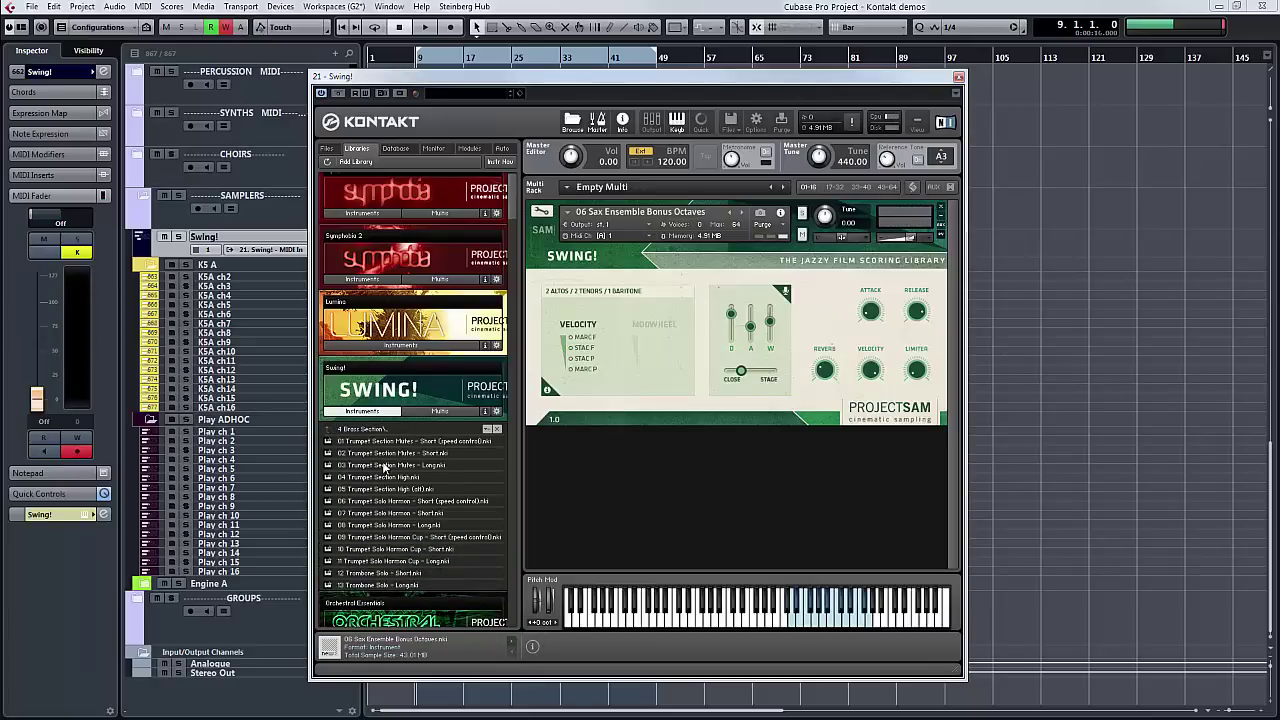
{"action": "double_click", "coordinate": [380, 442]}
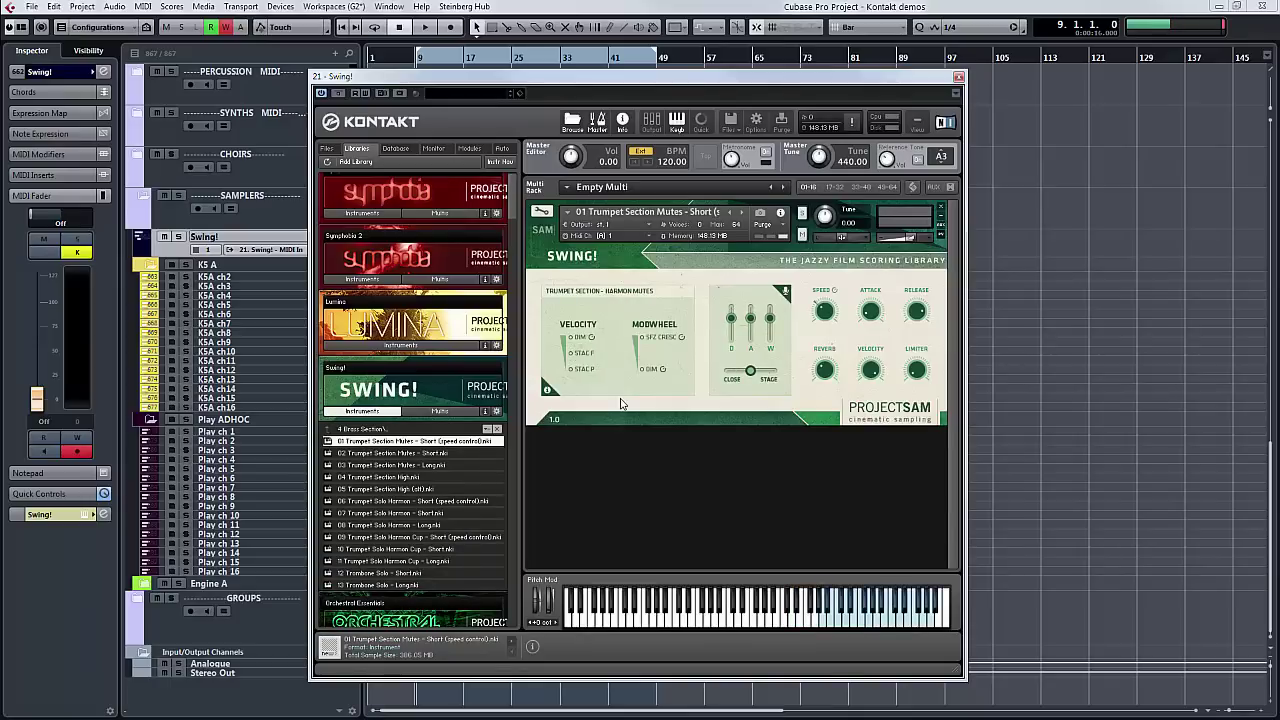
Raise the trumpet patch's Speed to 155%.
{"action": "left_click", "coordinate": [420, 430]}
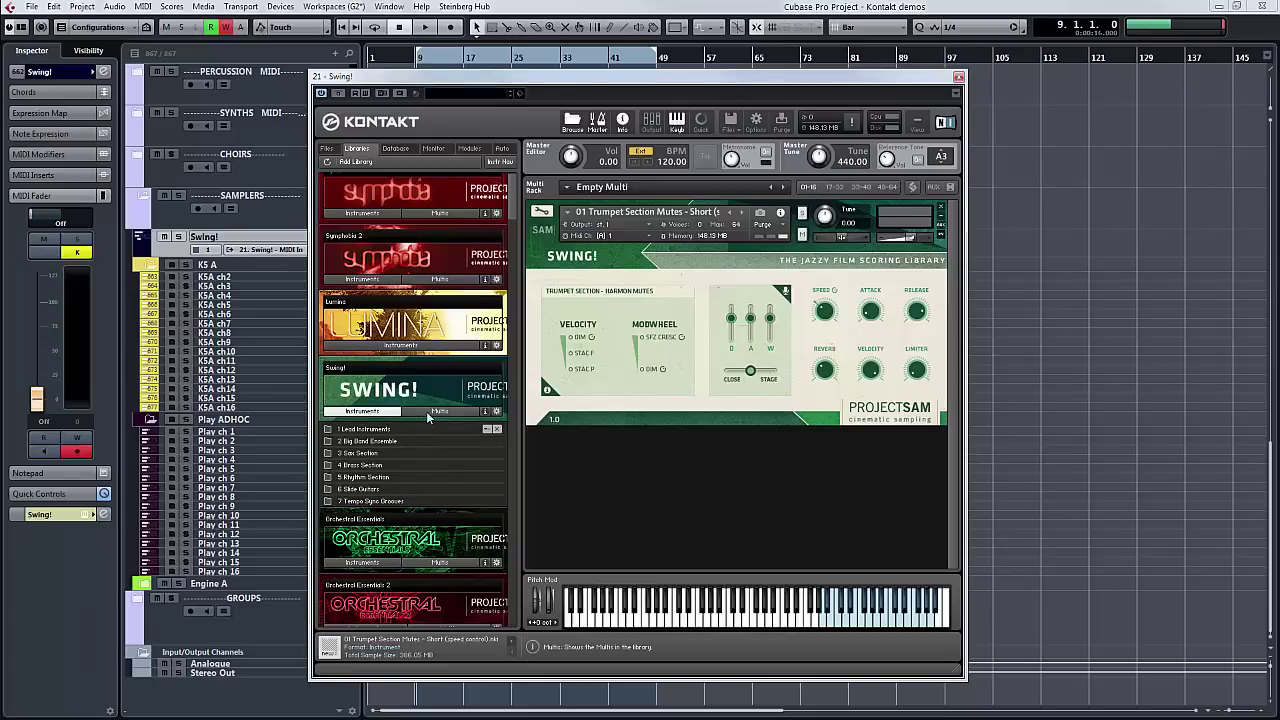
{"action": "left_click", "coordinate": [404, 466]}
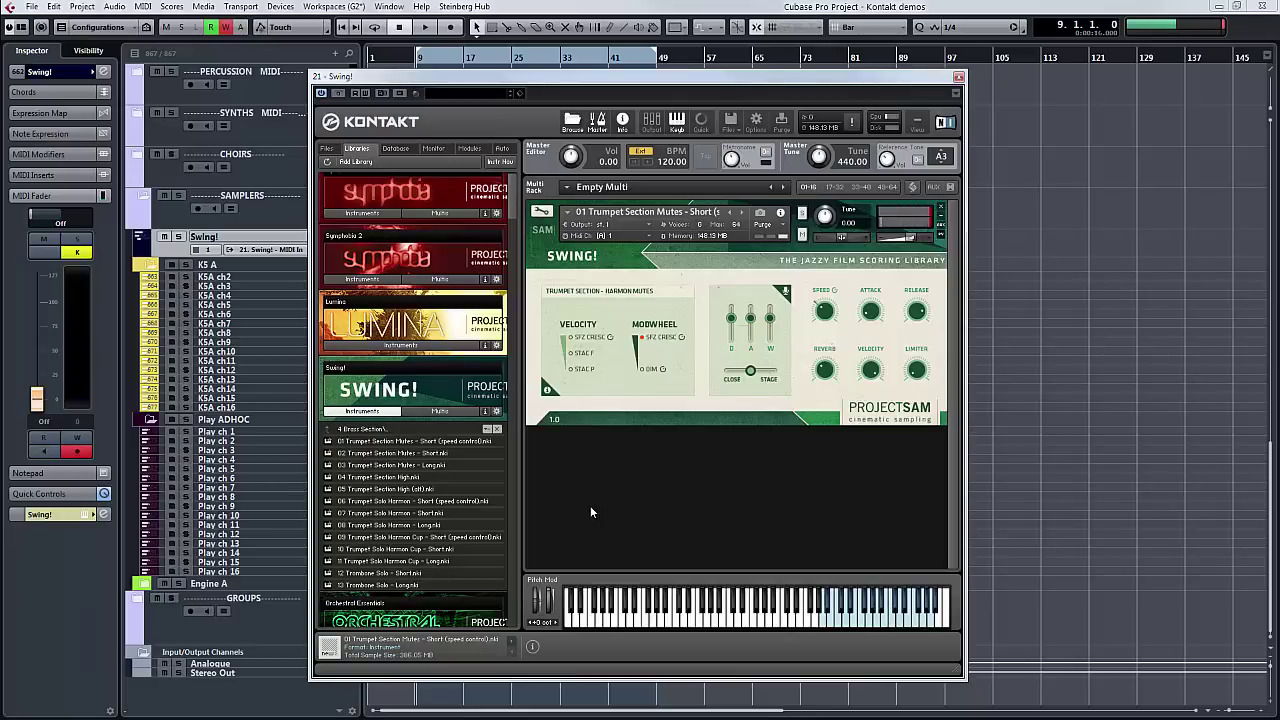
{"action": "mouse_move", "coordinate": [911, 240]}
{"action": "left_click_drag", "start_coordinate": [828, 318], "coordinate": [828, 296]}
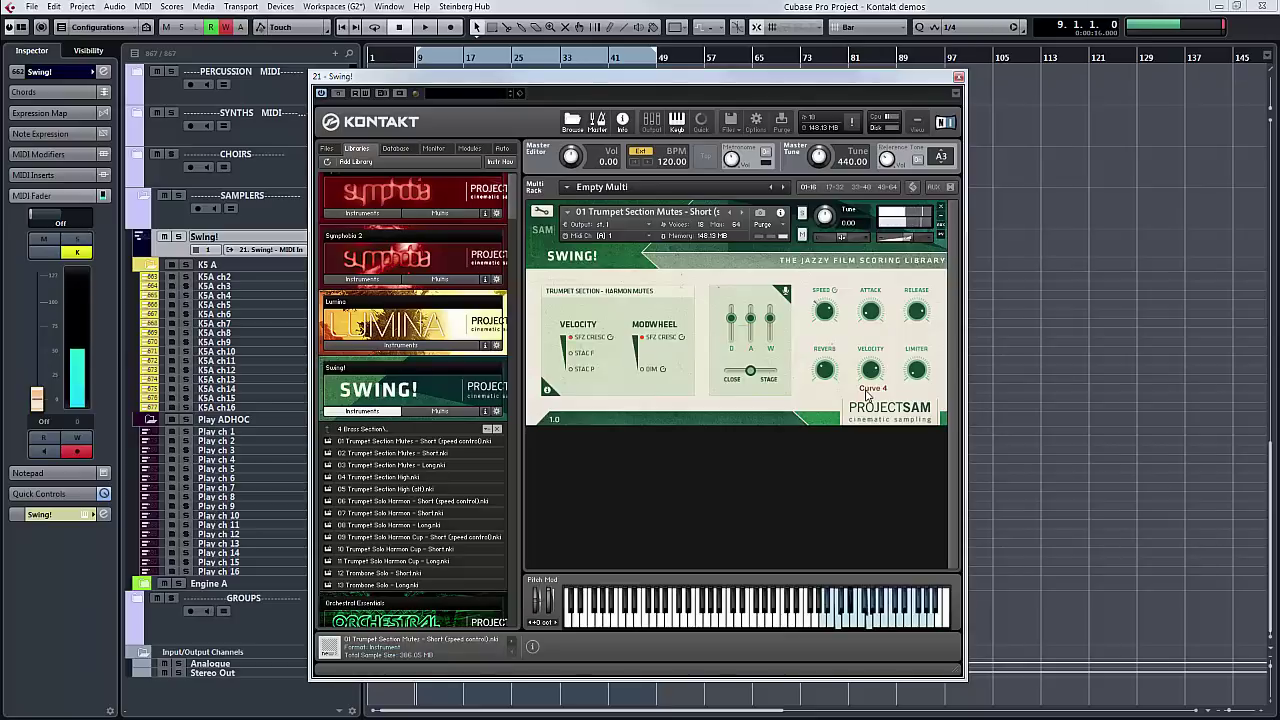
Replace the instrument with 02 Trumpet Section Mutes - Short, then select 03 Trumpet Section Mutes - Long.
{"action": "left_click", "coordinate": [453, 456]}
{"action": "left_click_drag", "start_coordinate": [744, 386], "coordinate": [740, 385]}
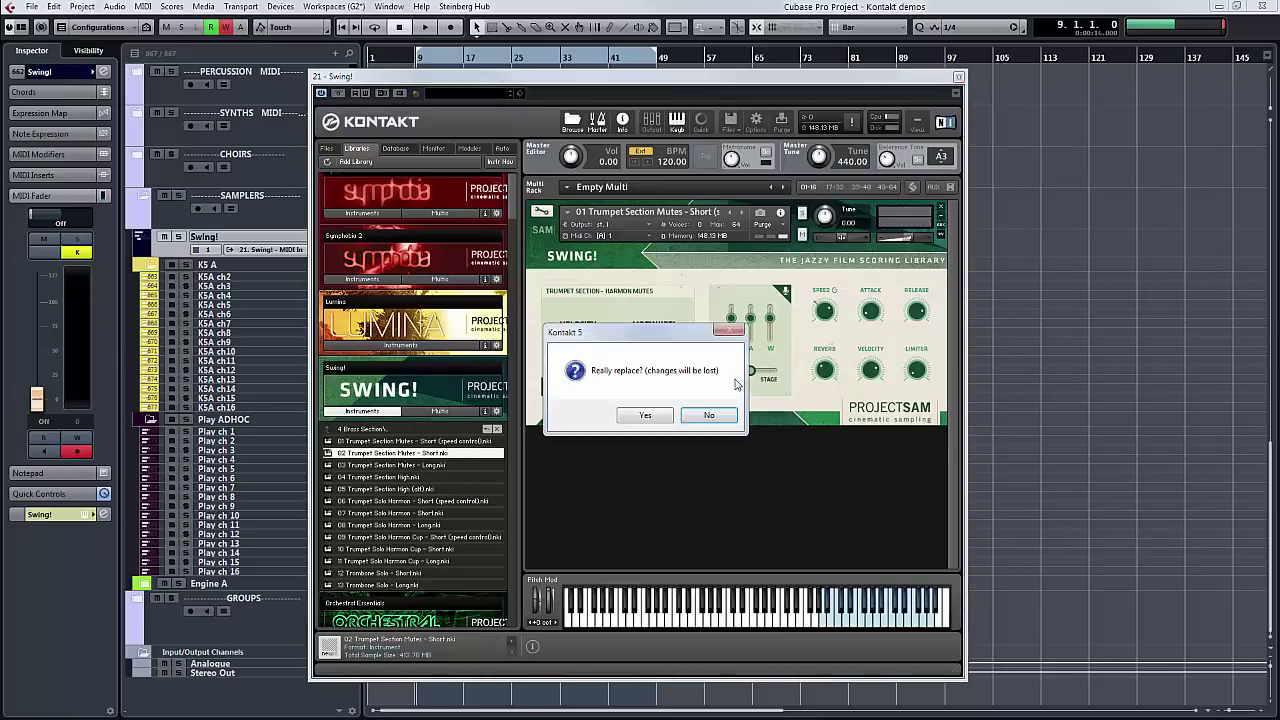
{"action": "left_click", "coordinate": [645, 415]}
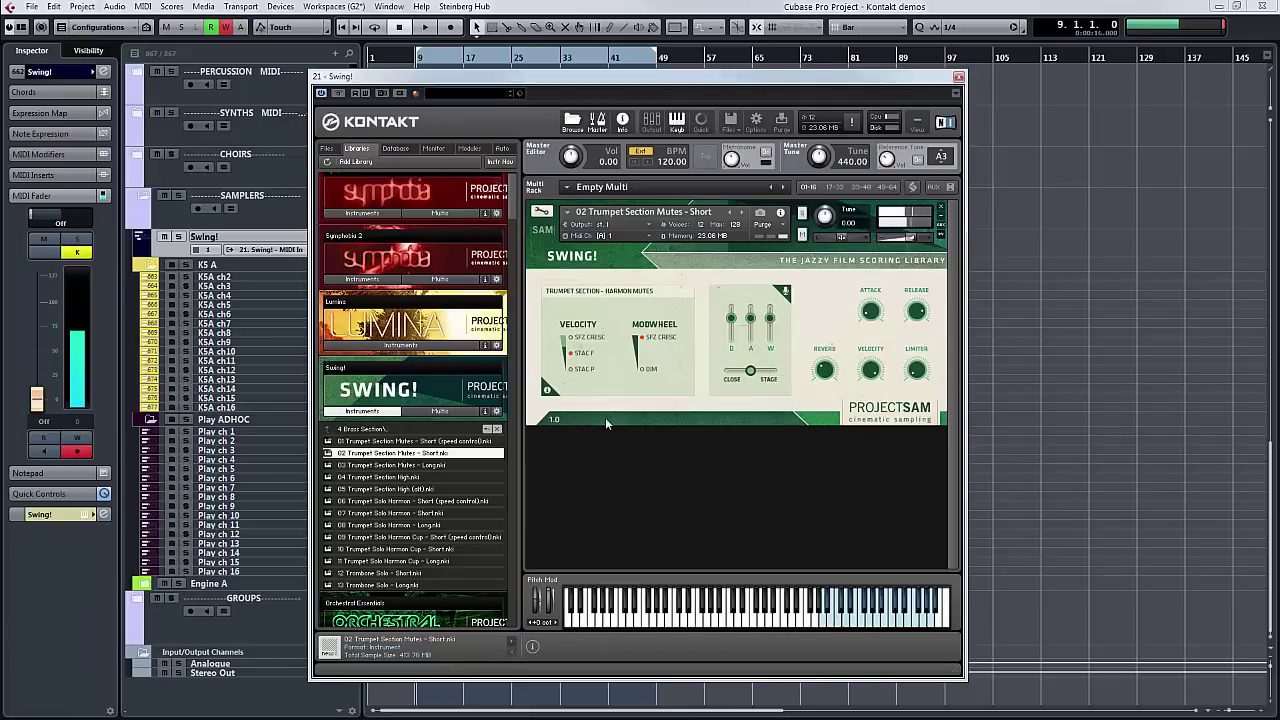
{"action": "left_click", "coordinate": [415, 466]}
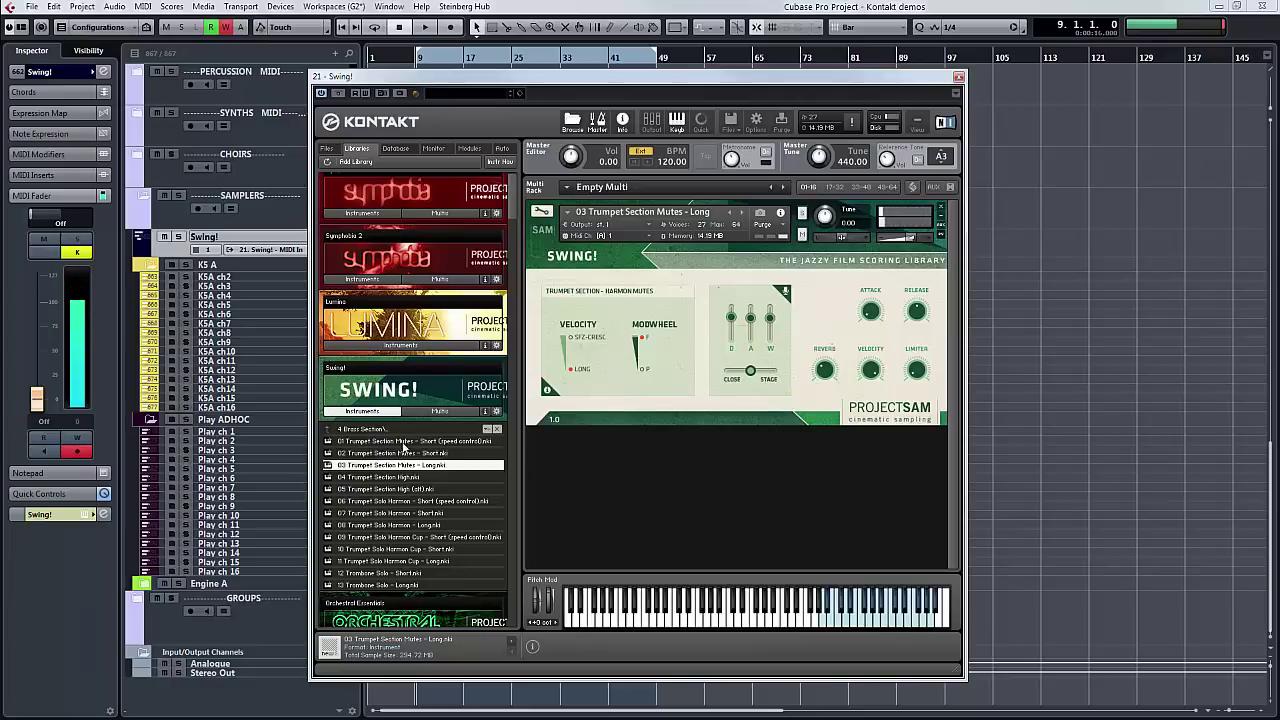
Load 04 Trumpet Section High.nki from the Brass Section list.
{"action": "left_click", "coordinate": [383, 480]}
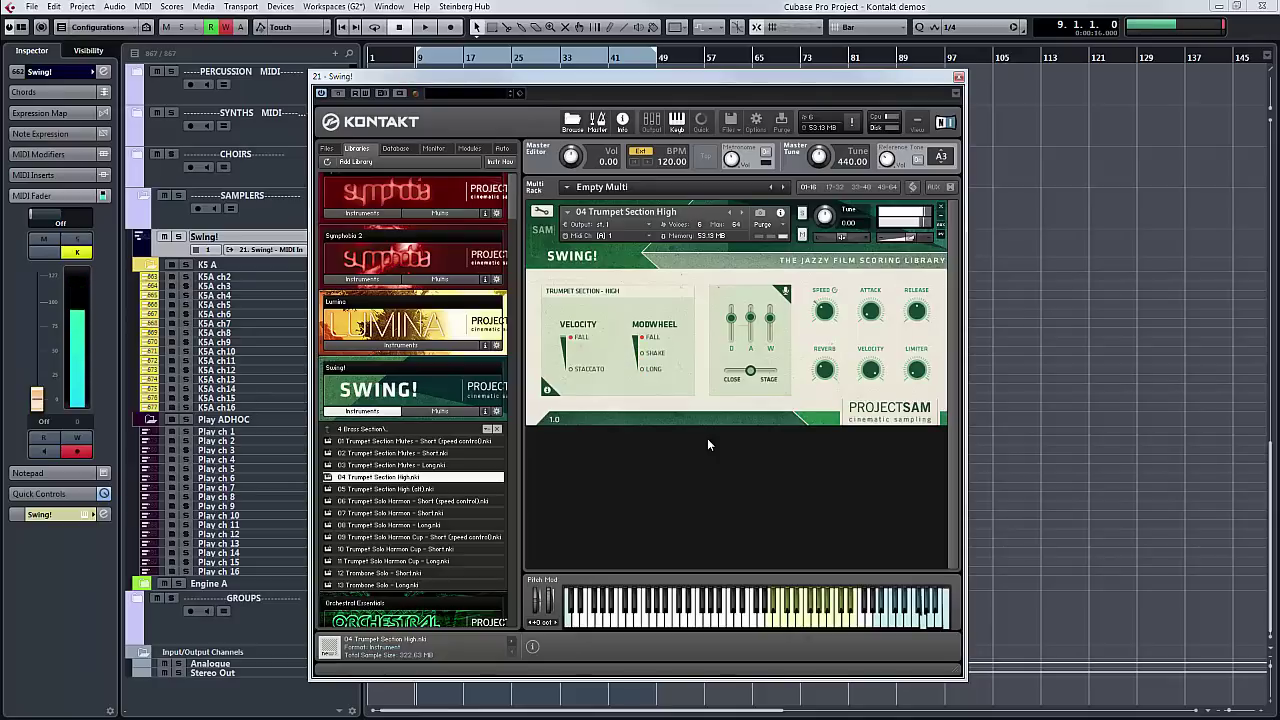
Load 05 Trumpet Section High (alt), then replace it with 06 Trumpet Solo Harmon - Short.
{"action": "left_click", "coordinate": [407, 489]}
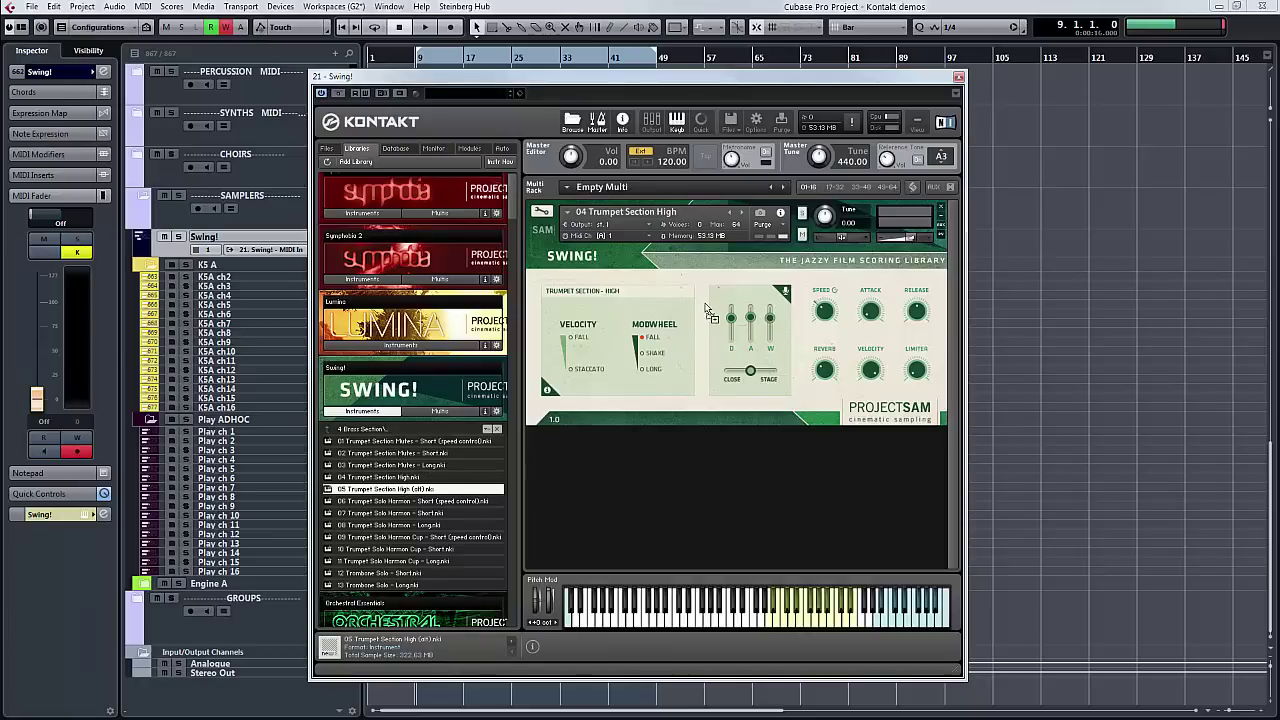
{"action": "left_click_drag", "start_coordinate": [707, 312], "coordinate": [705, 307]}
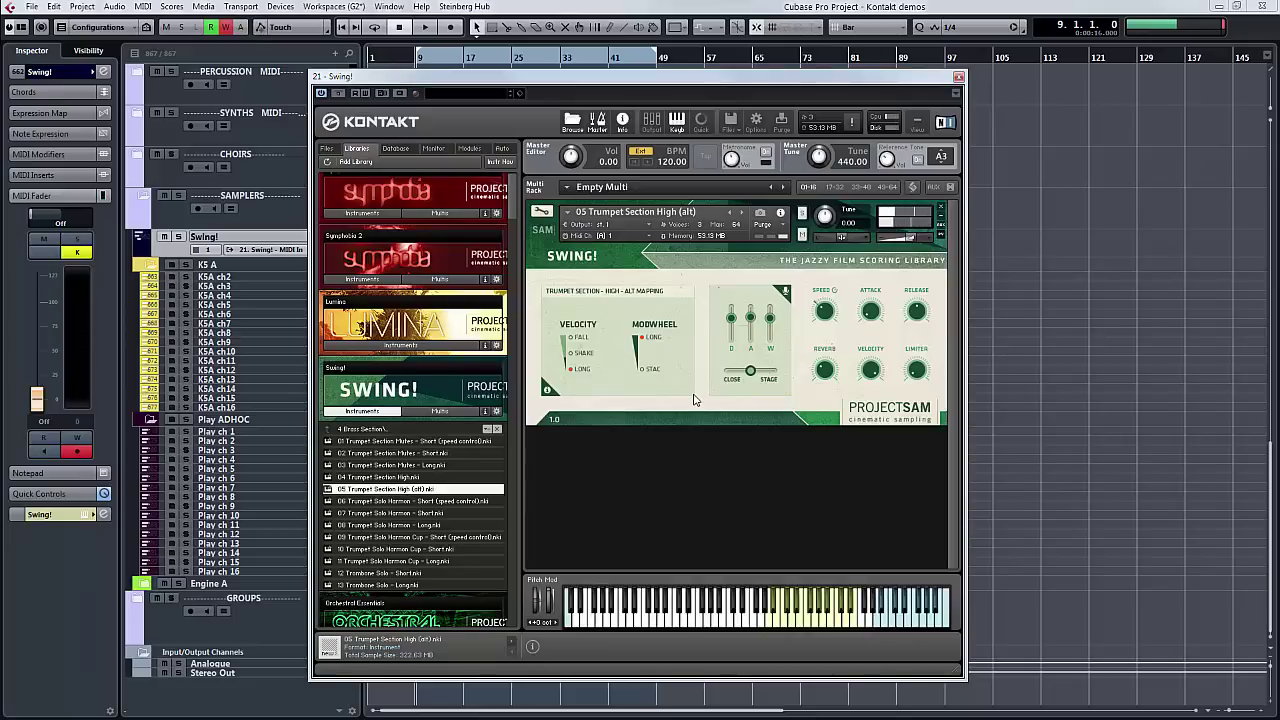
{"action": "left_click_drag", "start_coordinate": [395, 502], "coordinate": [686, 372]}
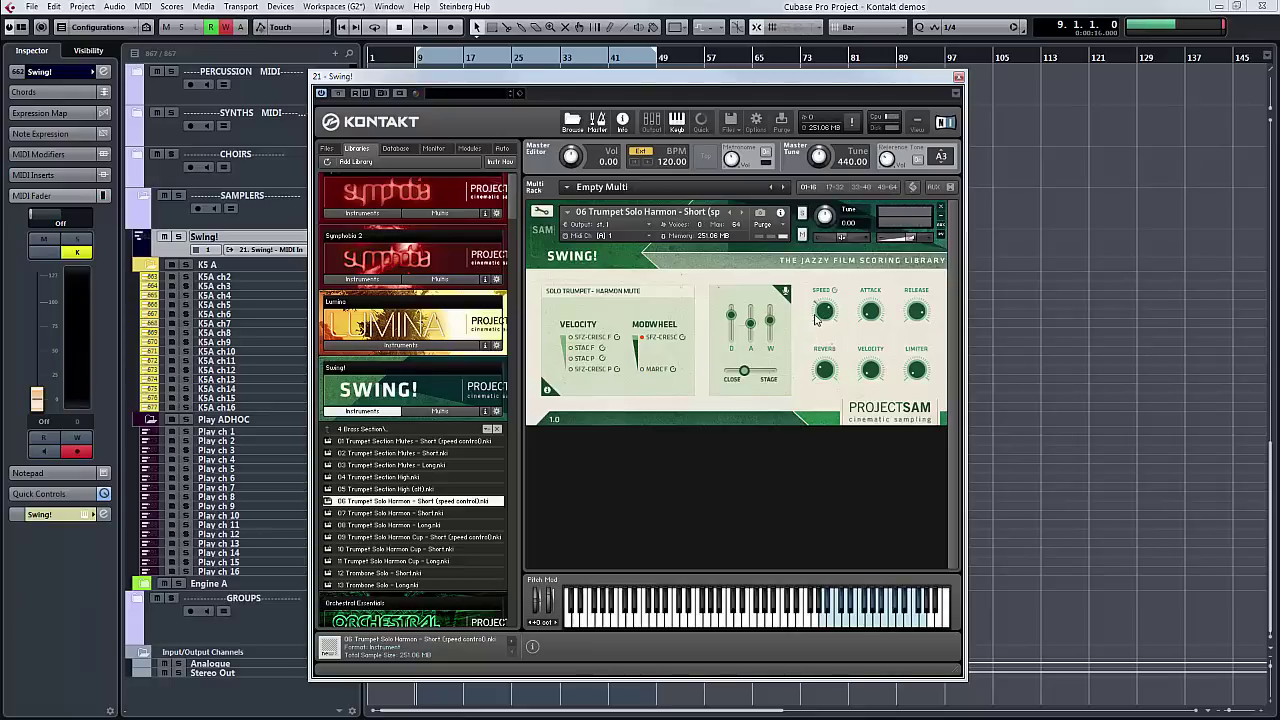
Load 07 Trumpet Solo Harmon - Short, then replace it with 08 Trumpet Solo Harmon - Long.
{"action": "mouse_move", "coordinate": [814, 323]}
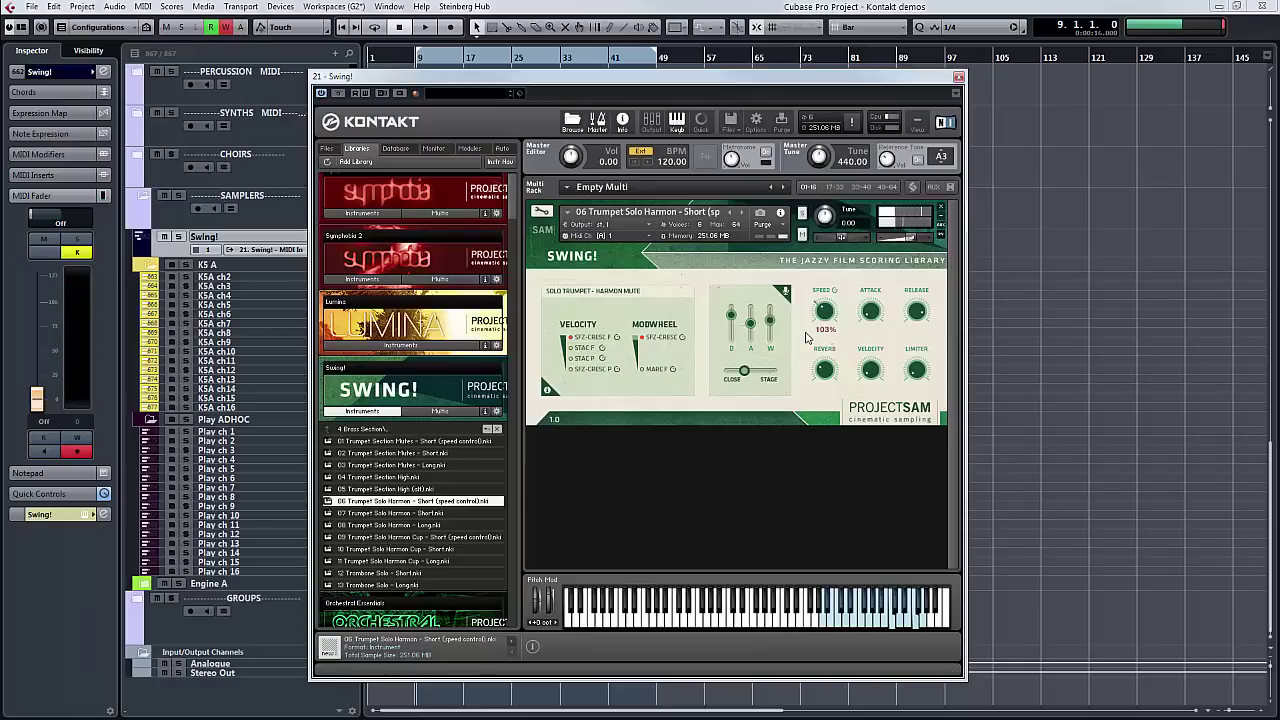
{"action": "double_click", "coordinate": [408, 516]}
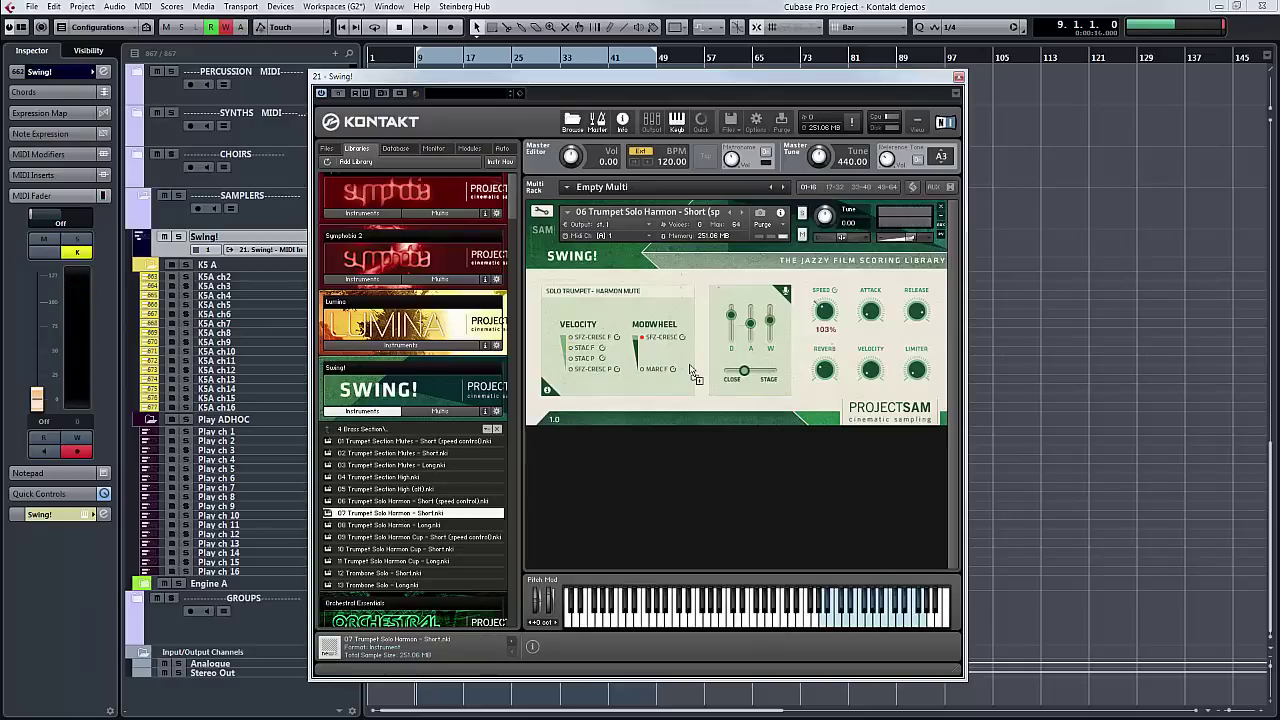
{"action": "left_click", "coordinate": [695, 416]}
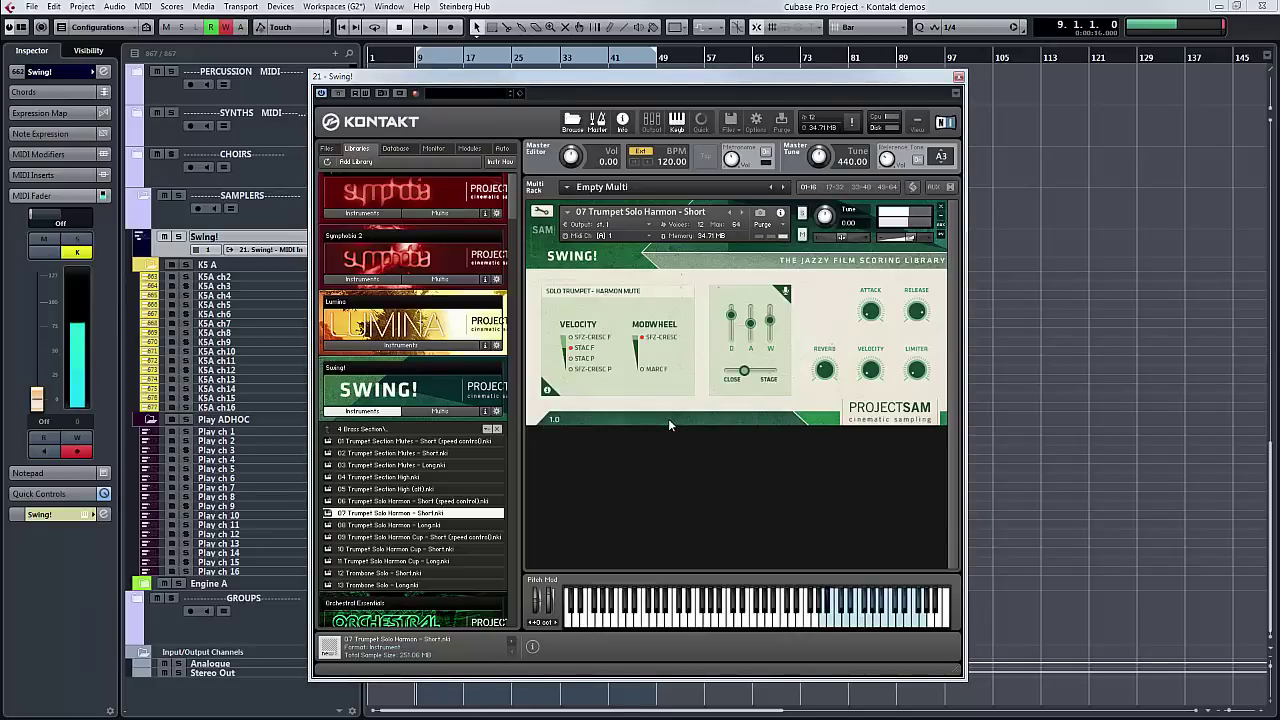
{"action": "left_click", "coordinate": [455, 525]}
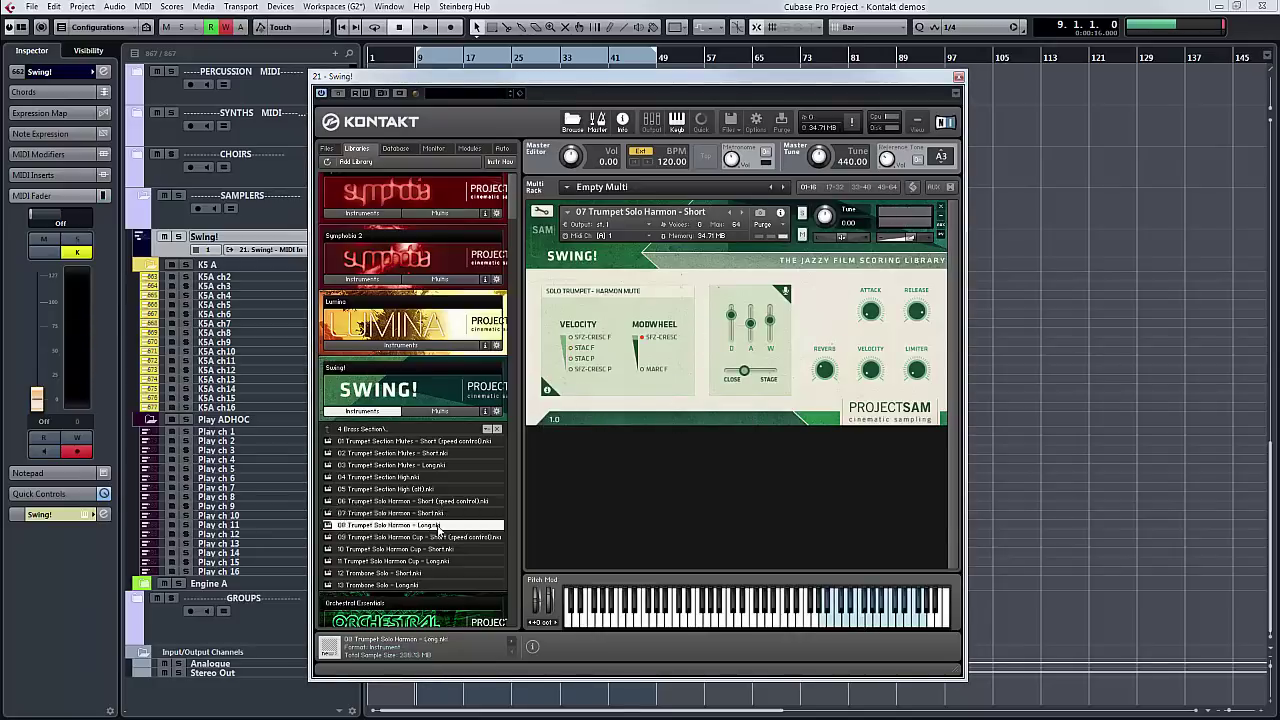
{"action": "left_click_drag", "start_coordinate": [685, 368], "coordinate": [685, 370]}
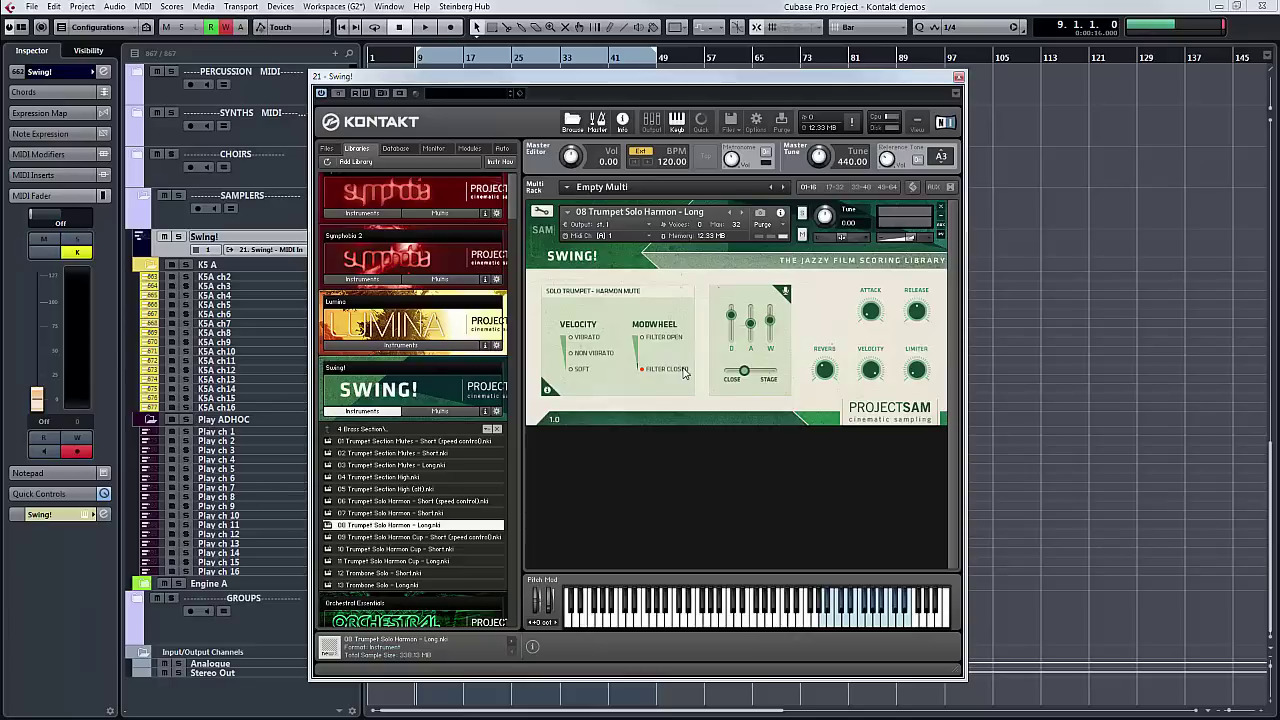
Load 09 Trumpet Solo Harmon Cup - Short, lower its Speed to about 50%, then select patch 11.
{"action": "left_click", "coordinate": [407, 540]}
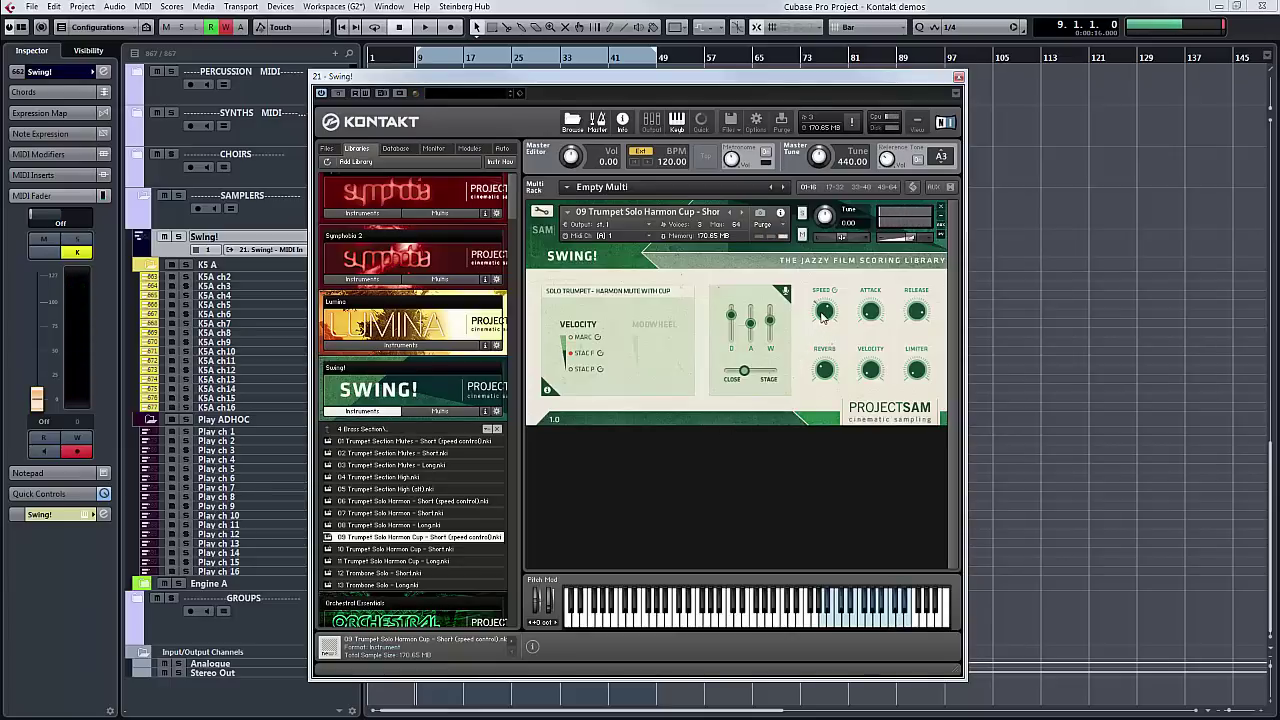
{"action": "left_click_drag", "start_coordinate": [823, 313], "coordinate": [809, 330]}
{"action": "left_click", "coordinate": [400, 550]}
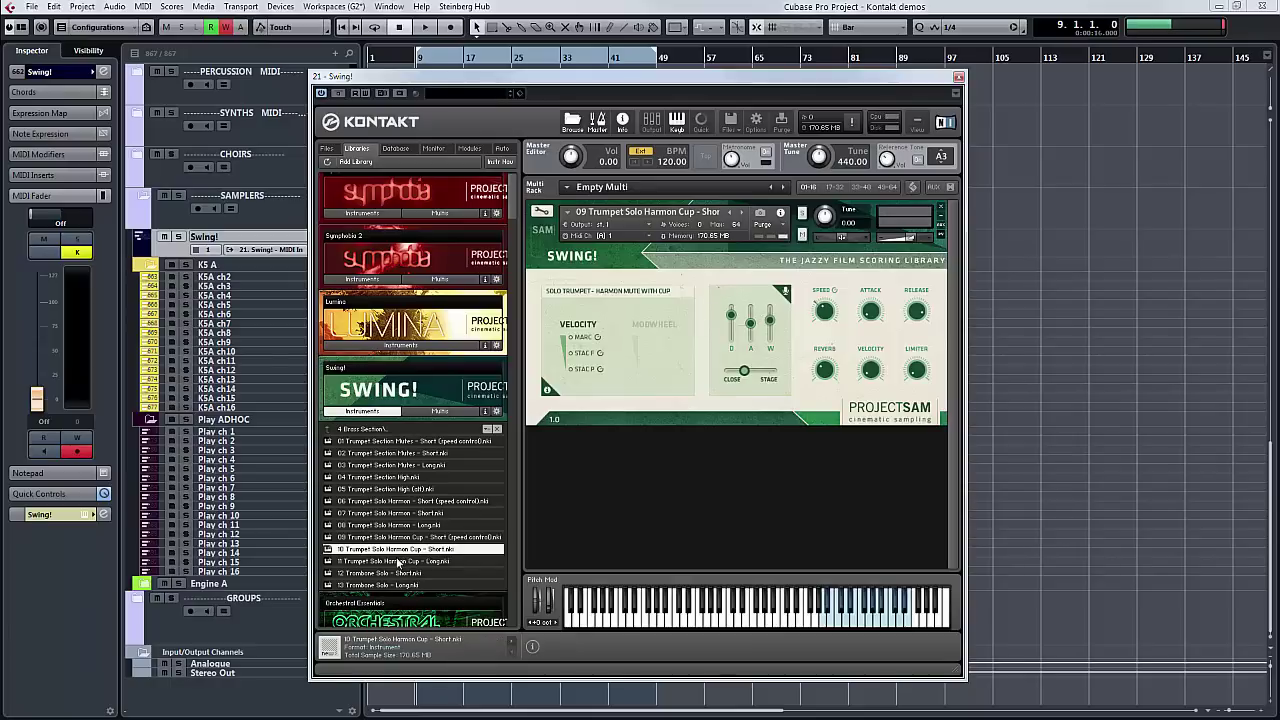
{"action": "left_click", "coordinate": [395, 561]}
Replace the rack's patch with 11 Trumpet Solo Harmon Cup - Long, then pick 12 Trombone Solo - Short.
{"action": "left_click_drag", "start_coordinate": [664, 360], "coordinate": [663, 356]}
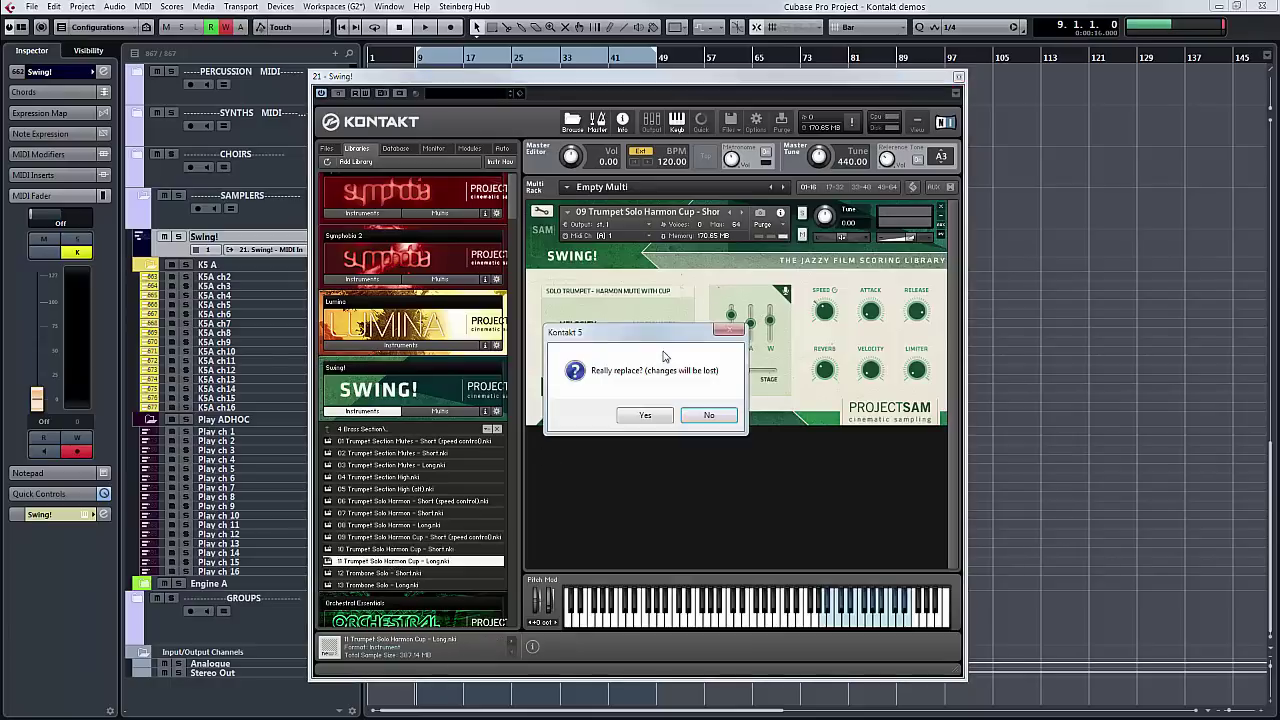
{"action": "left_click", "coordinate": [645, 414]}
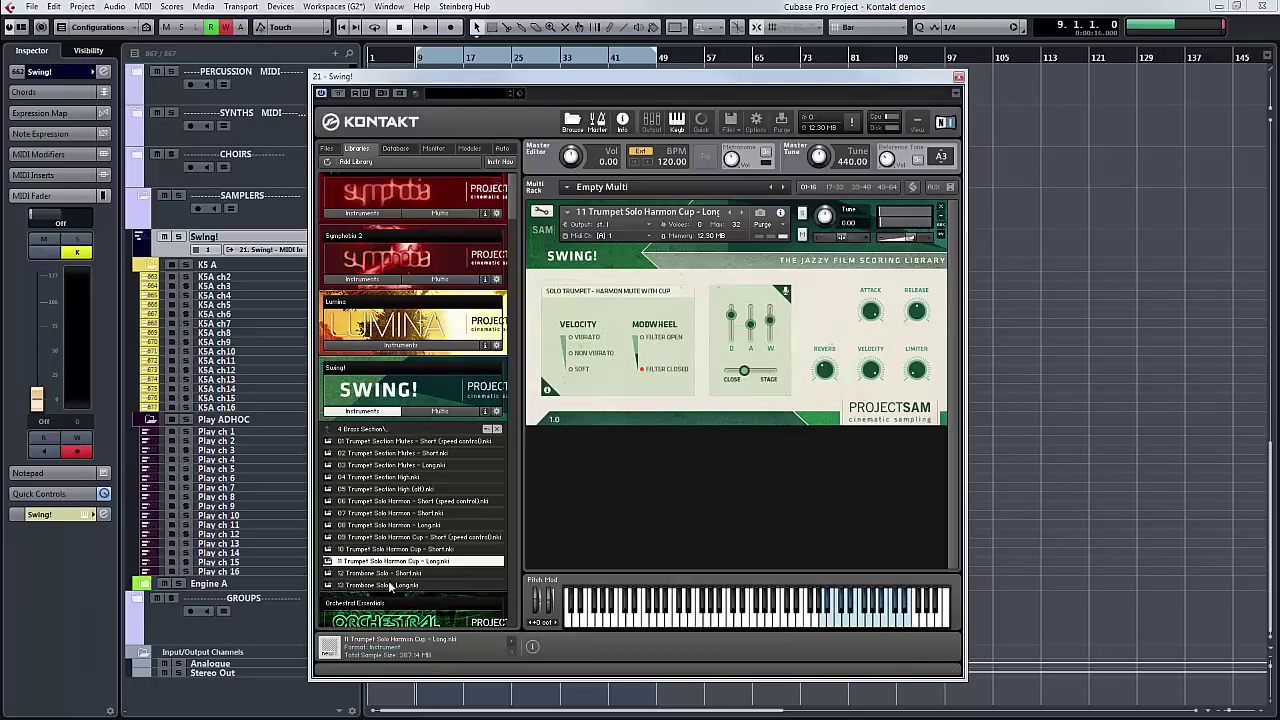
{"action": "left_click", "coordinate": [380, 574]}
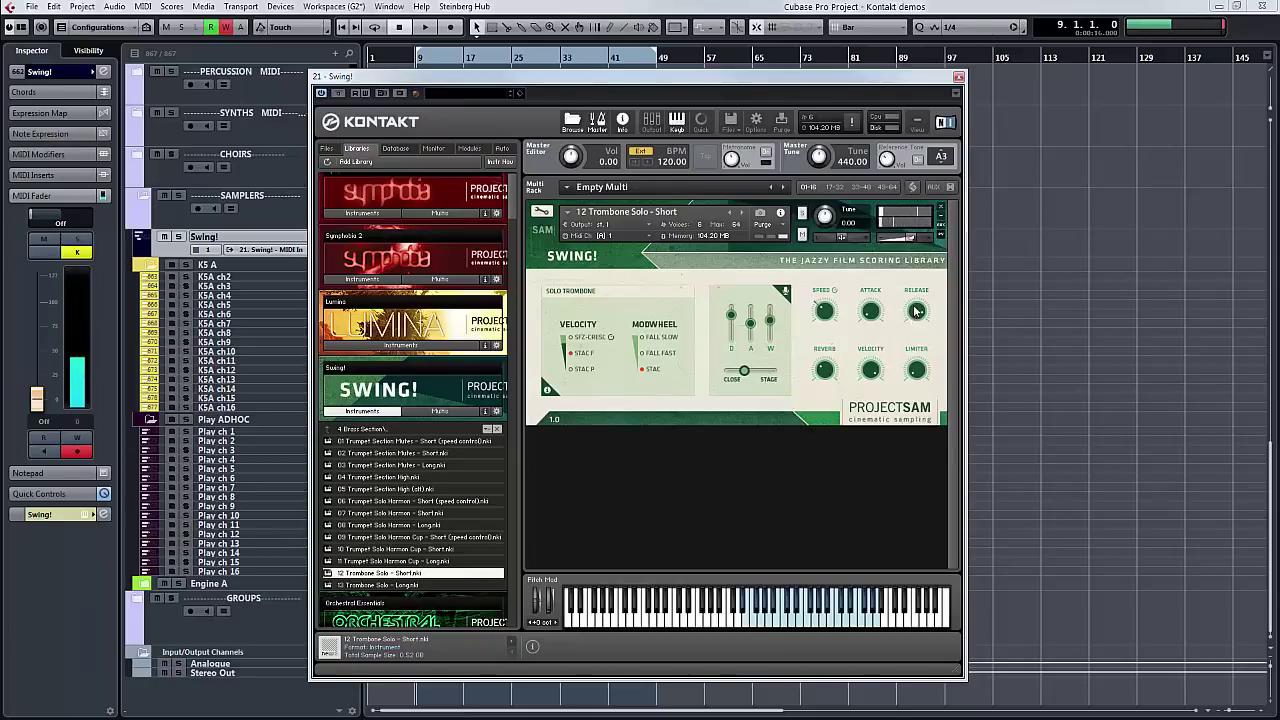
Vary the trombone's Release time from about 4.8k ms, shorter, then settle near 3.8k ms.
{"action": "left_click_drag", "start_coordinate": [915, 310], "coordinate": [912, 300]}
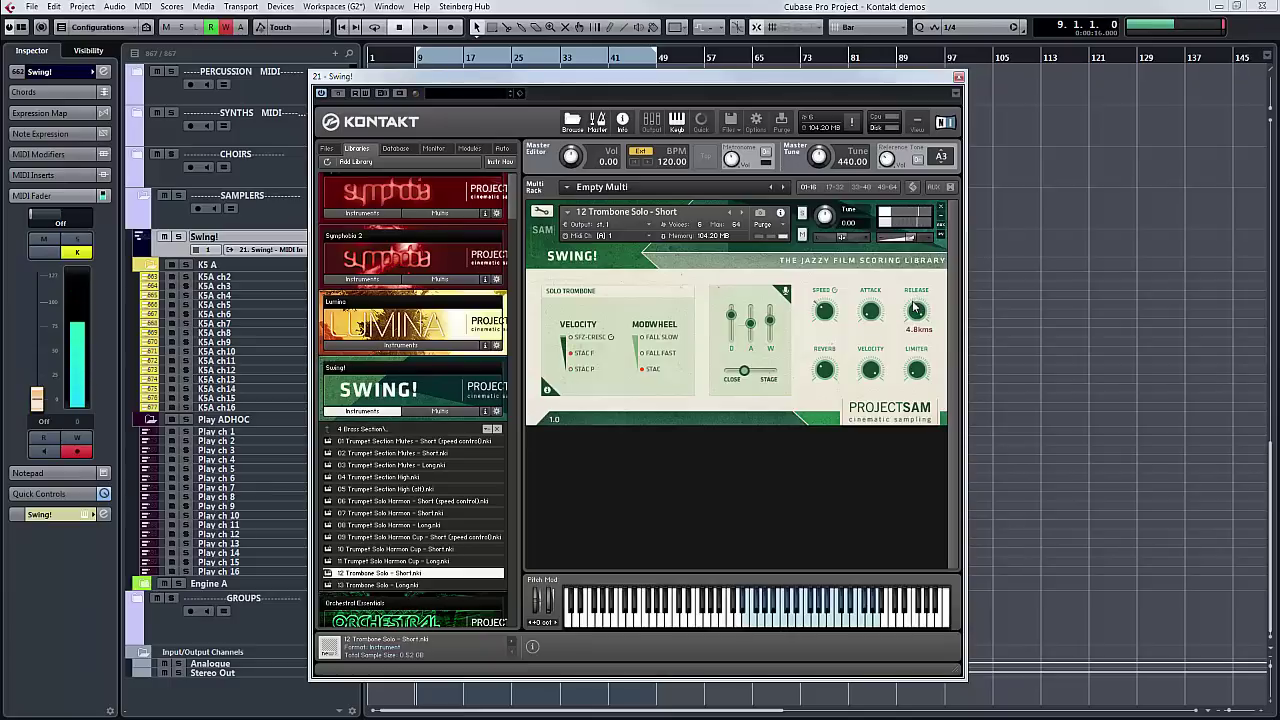
{"action": "left_click_drag", "start_coordinate": [914, 308], "coordinate": [909, 334]}
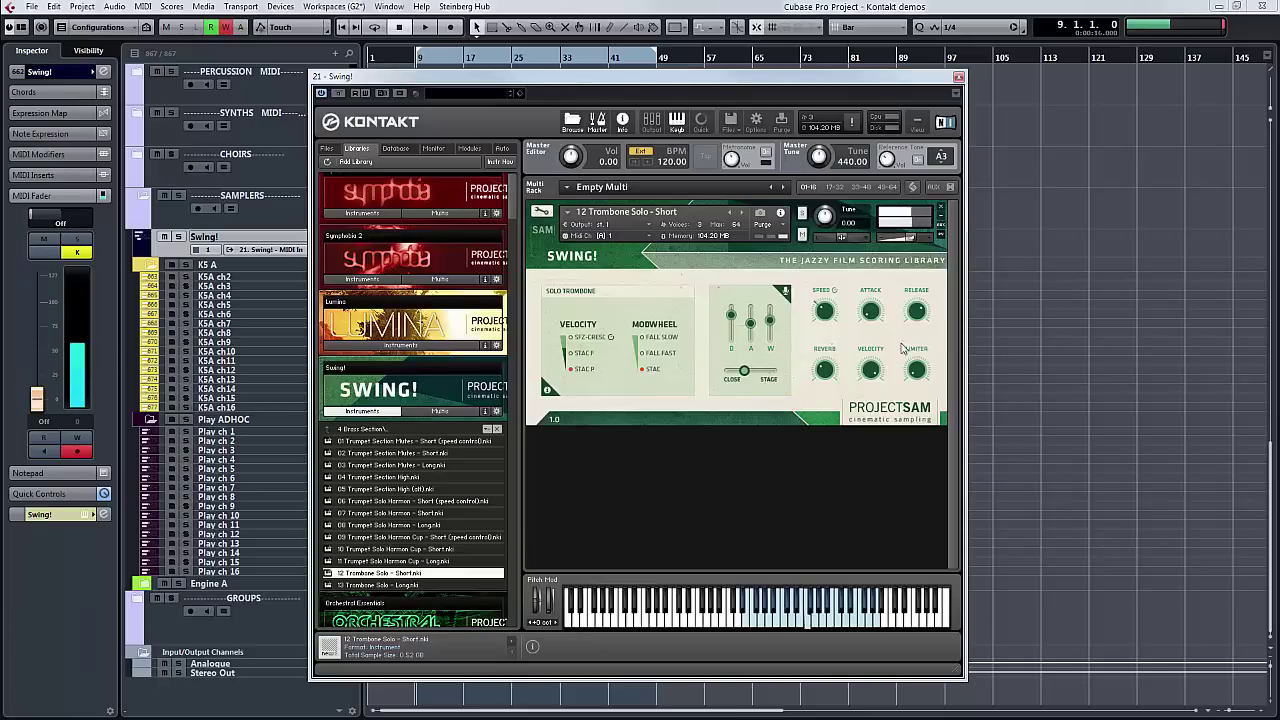
{"action": "mouse_move", "coordinate": [916, 311]}
{"action": "left_mouse_down"}
{"action": "mouse_move", "coordinate": [917, 289]}
{"action": "mouse_move", "coordinate": [913, 303]}
{"action": "left_mouse_up"}
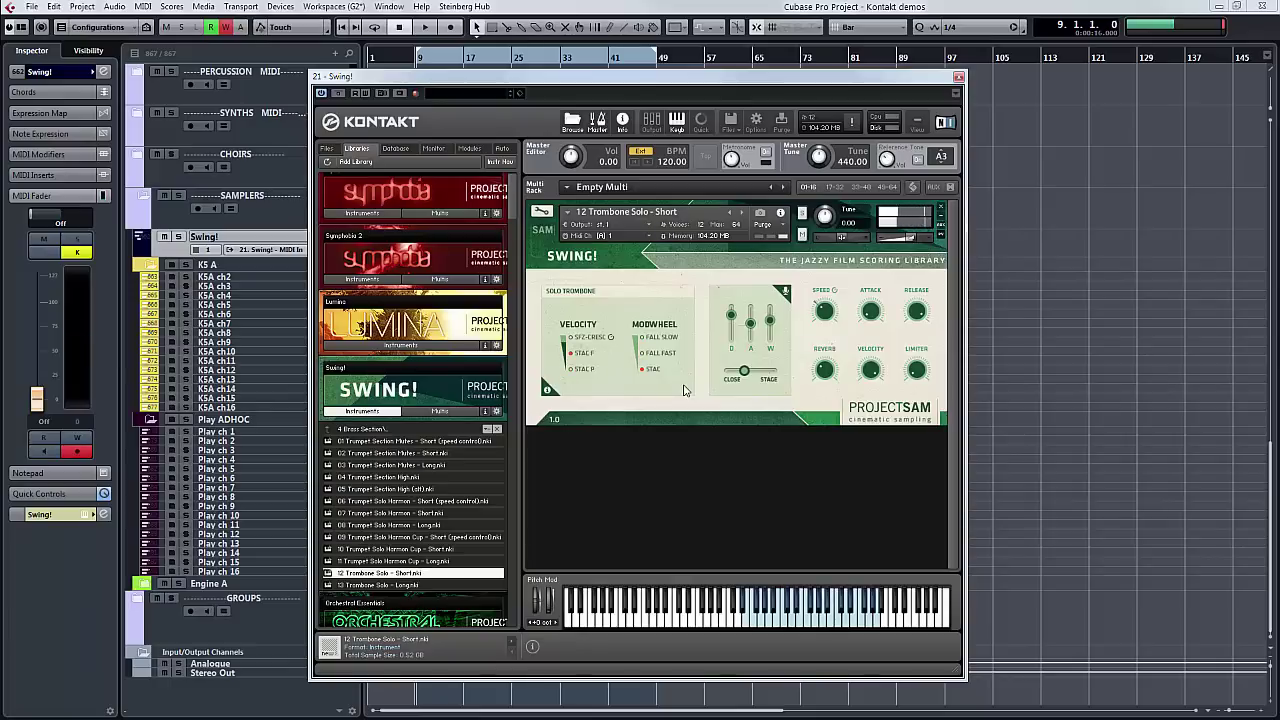
Load 13 Trombone Solo - Long in place of the short patch, then go up to Swing!'s top-level folders.
{"action": "left_click", "coordinate": [418, 585]}
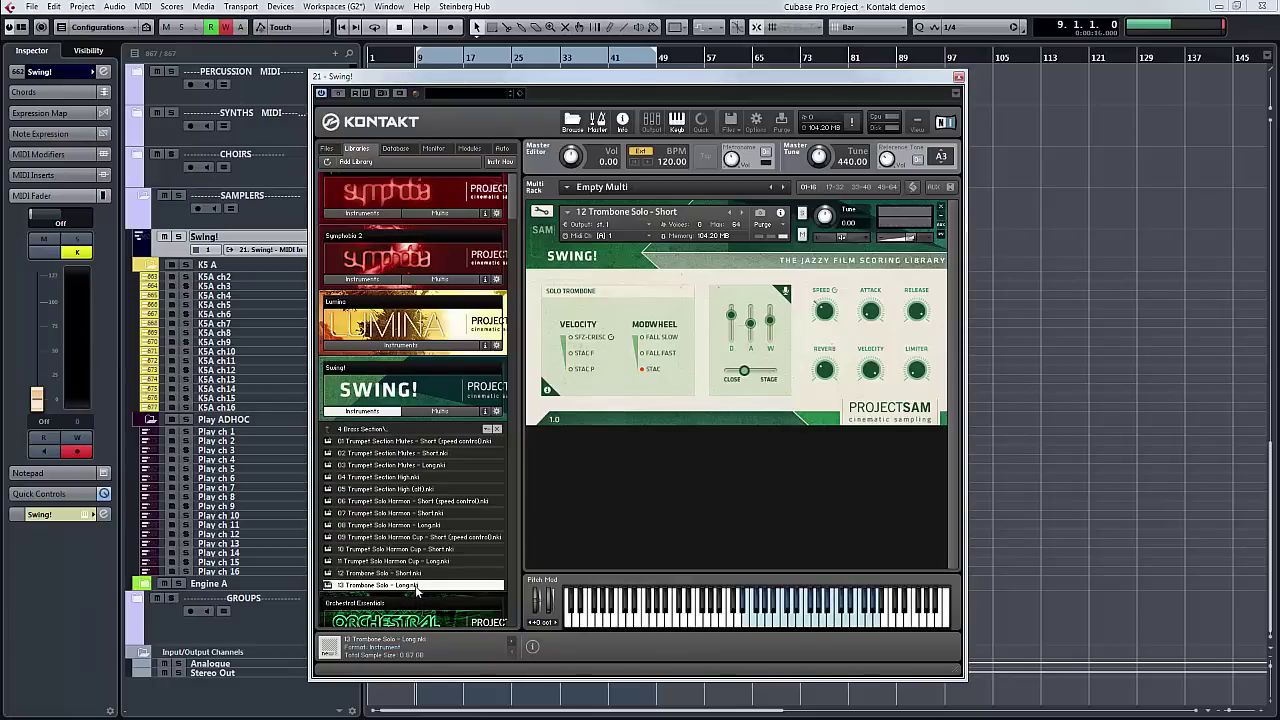
{"action": "left_click_drag", "start_coordinate": [711, 366], "coordinate": [712, 368]}
{"action": "left_click", "coordinate": [652, 424]}
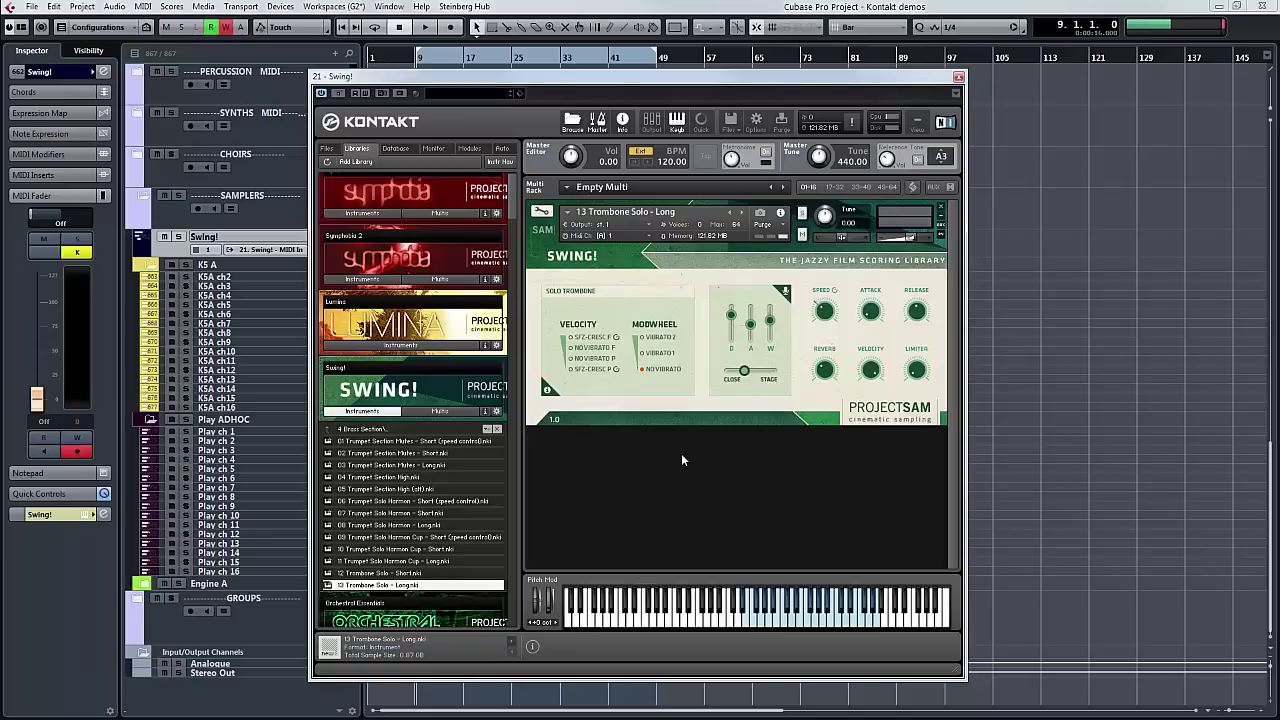
{"action": "double_click", "coordinate": [402, 434]}
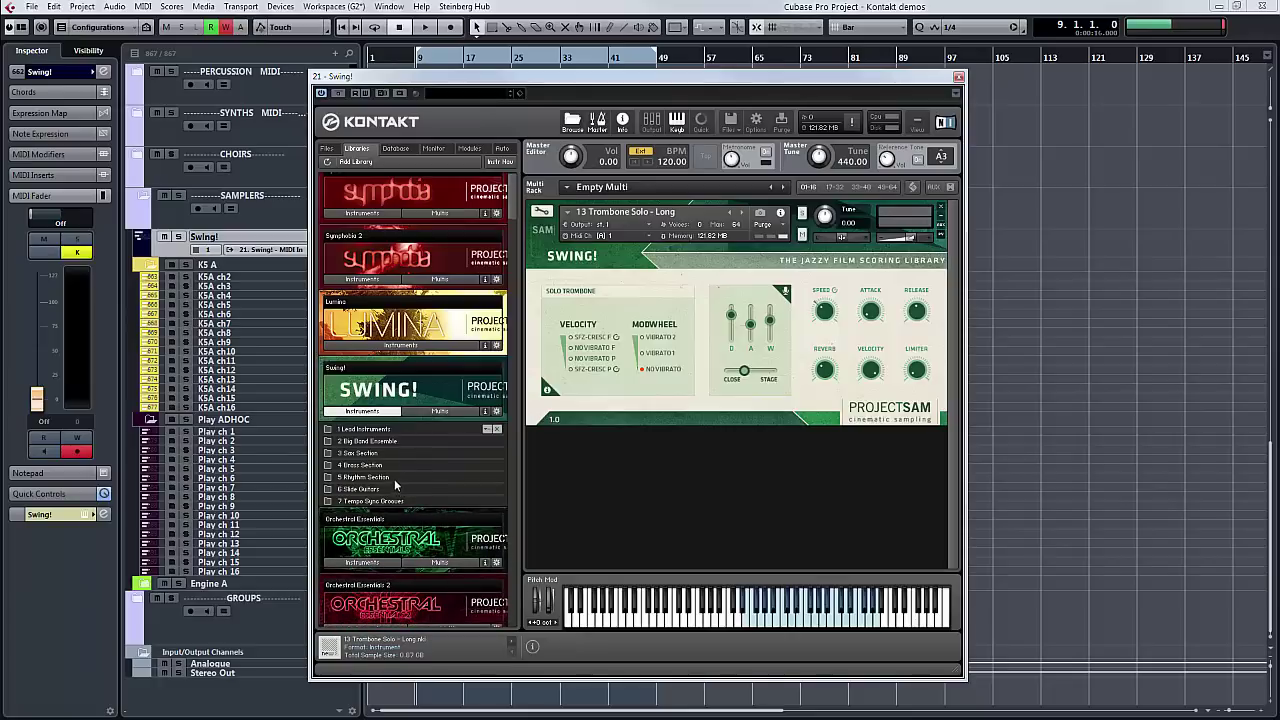